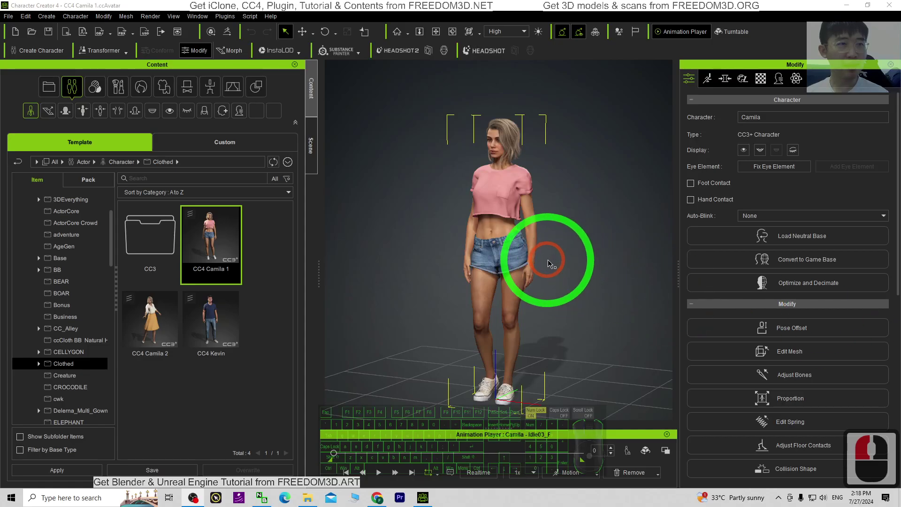
- Deselect Camila and orbit the camera to face her front, ready for export
{"action": "double_click", "coordinate": [582, 234]}
{"action": "scroll", "coordinate": [579, 227], "scroll_direction": "up", "scroll_amount": 3}
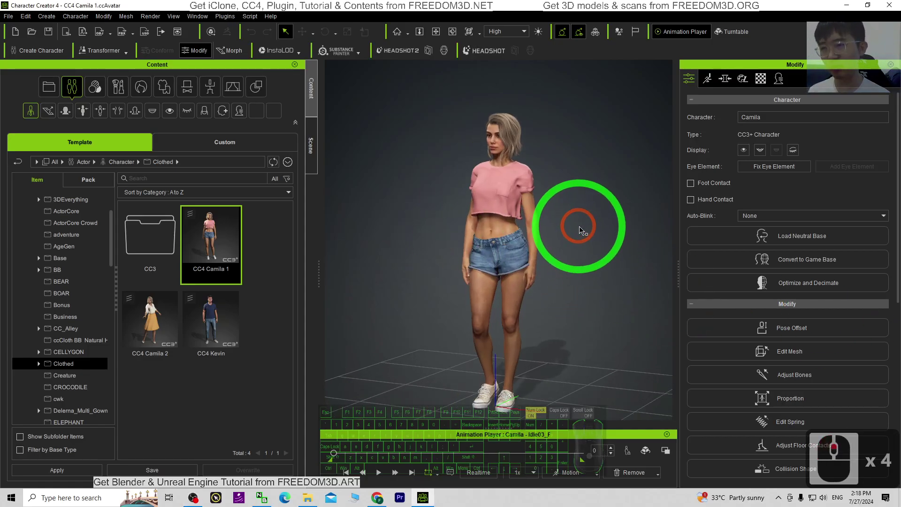
{"action": "key", "text": "x"}
{"action": "key", "text": "c"}
{"action": "left_click_drag", "start_coordinate": [578, 225], "coordinate": [549, 249]}
{"action": "key", "text": "c"}
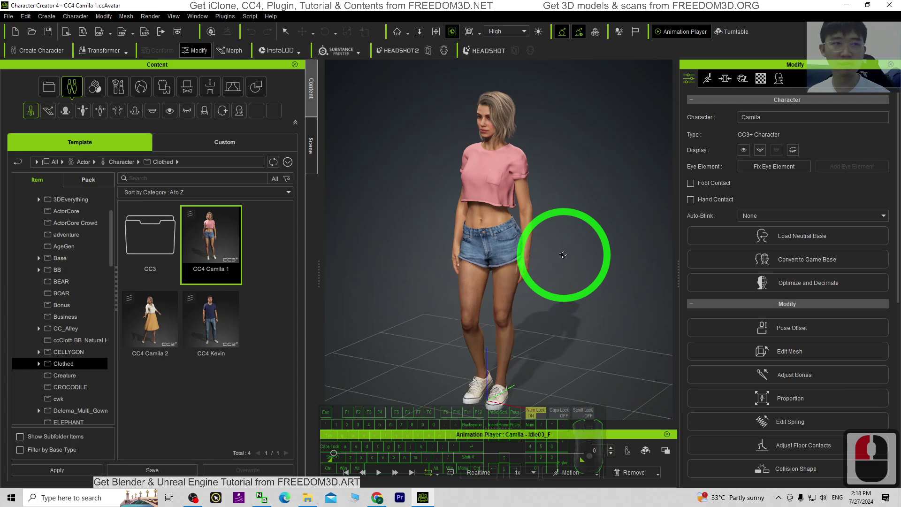
{"action": "left_click", "coordinate": [8, 16]}
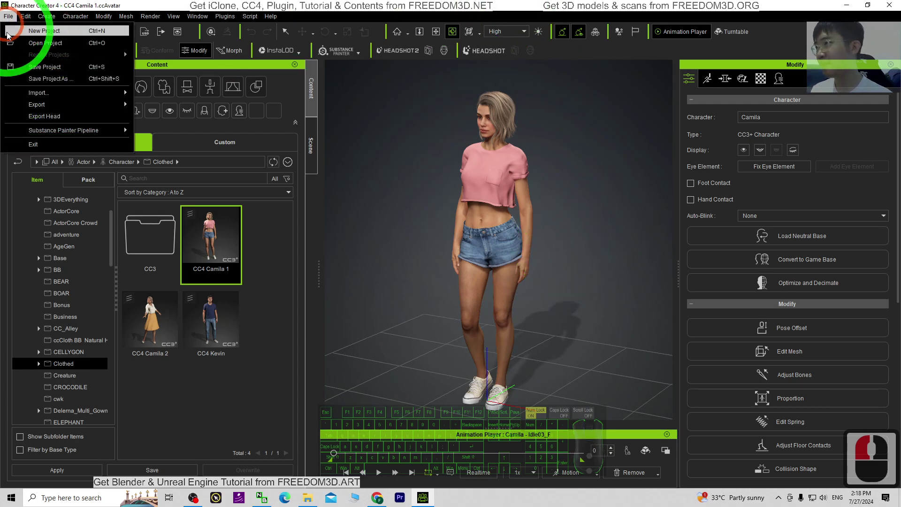
- Shrink the CC4 window to show the desktop and reach File > Export > FBX
{"action": "mouse_move", "coordinate": [42, 104]}
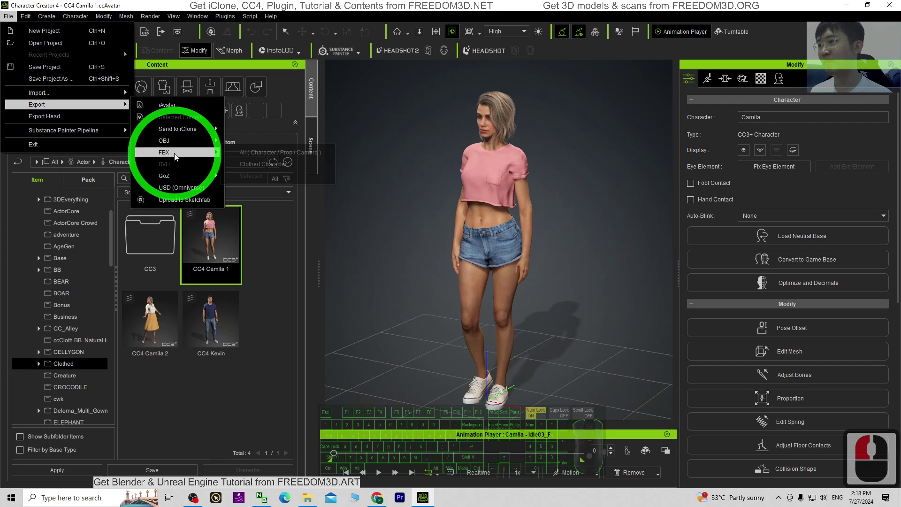
{"action": "mouse_move", "coordinate": [175, 156]}
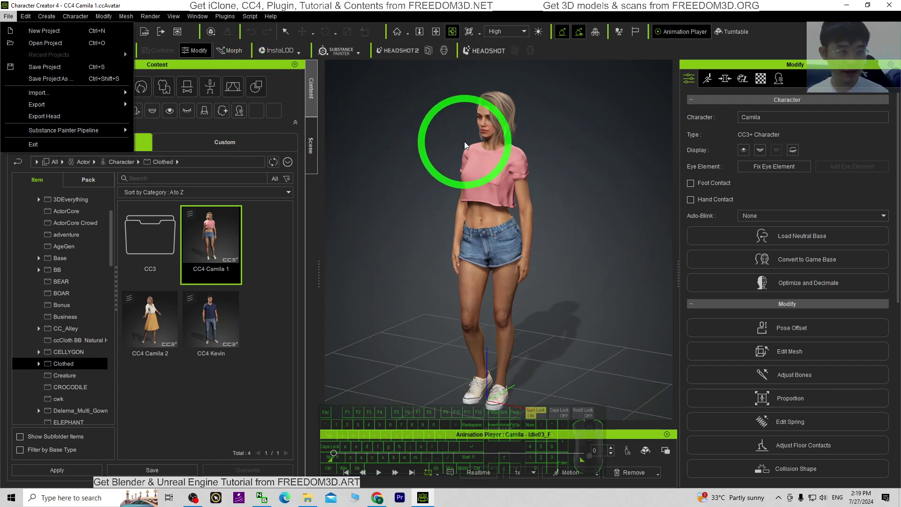
{"action": "left_click", "coordinate": [543, 7]}
{"action": "left_click_drag", "start_coordinate": [526, 8], "coordinate": [684, 25]}
{"action": "left_click", "coordinate": [252, 27]}
{"action": "left_click", "coordinate": [281, 114]}
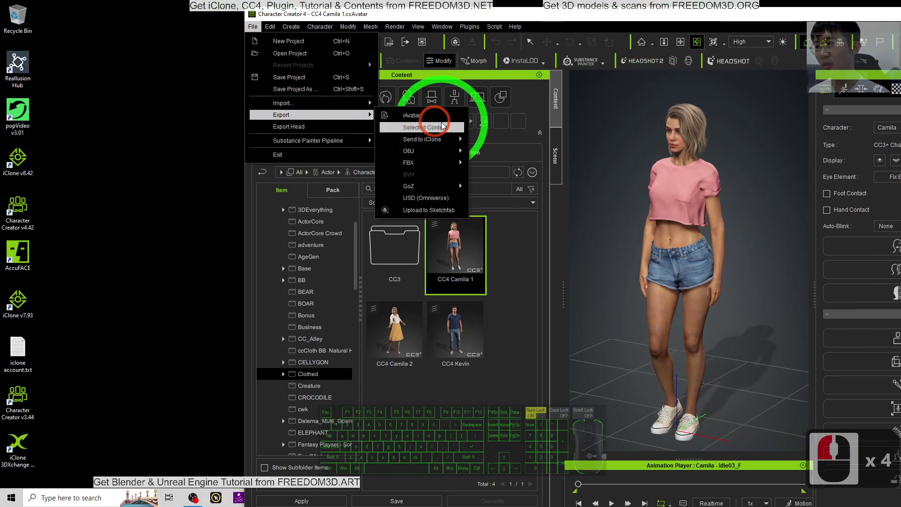
- Open the Clothed Character FBX export with the Blender preset and Mesh-only output
{"action": "mouse_move", "coordinate": [425, 163]}
{"action": "left_click", "coordinate": [517, 174]}
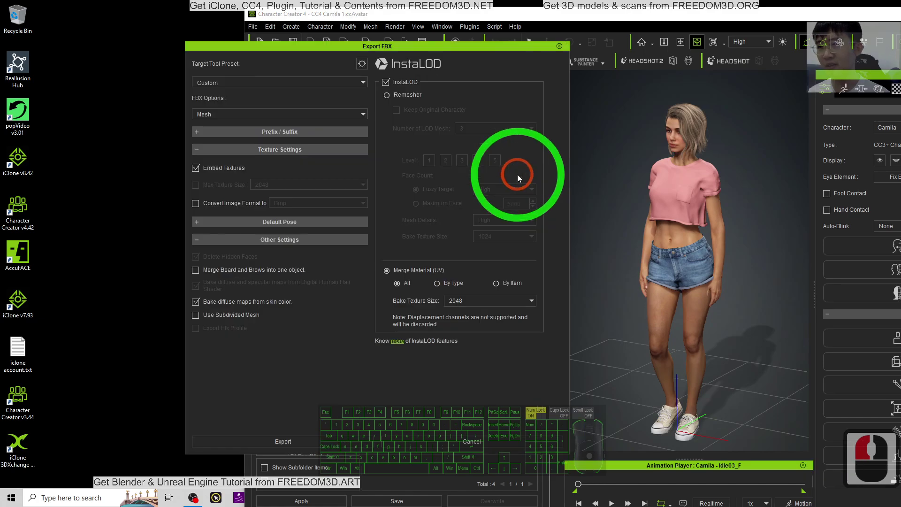
{"action": "left_click", "coordinate": [207, 83]}
{"action": "left_click", "coordinate": [227, 111]}
{"action": "left_click", "coordinate": [210, 144]}
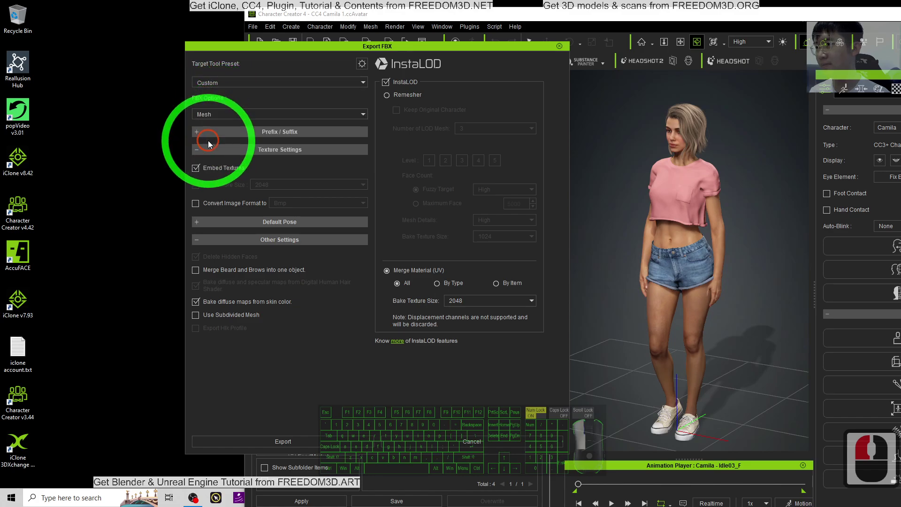
{"action": "left_click", "coordinate": [294, 82]}
{"action": "left_click", "coordinate": [237, 123]}
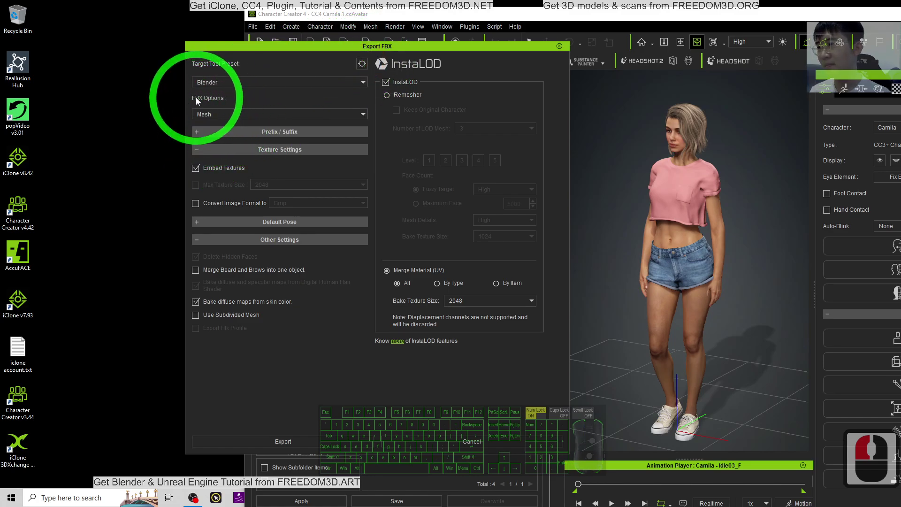
{"action": "left_click", "coordinate": [206, 114]}
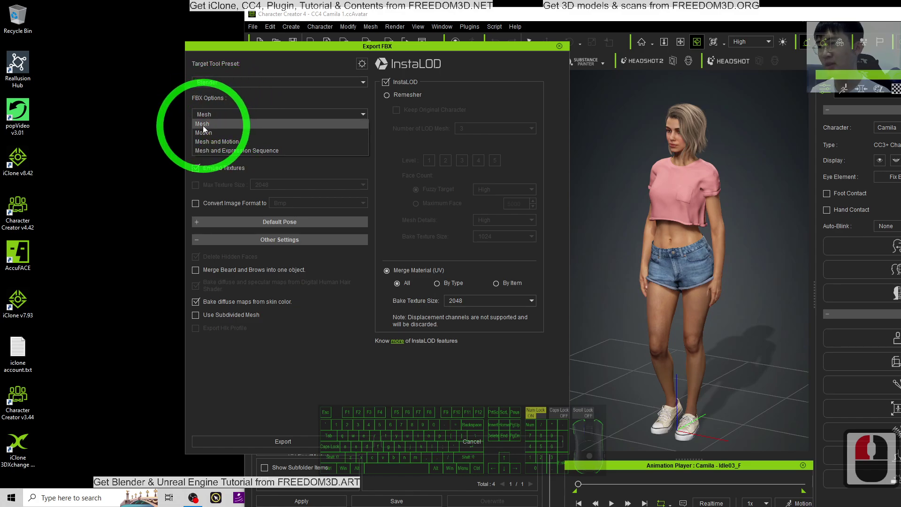
{"action": "left_click", "coordinate": [203, 125]}
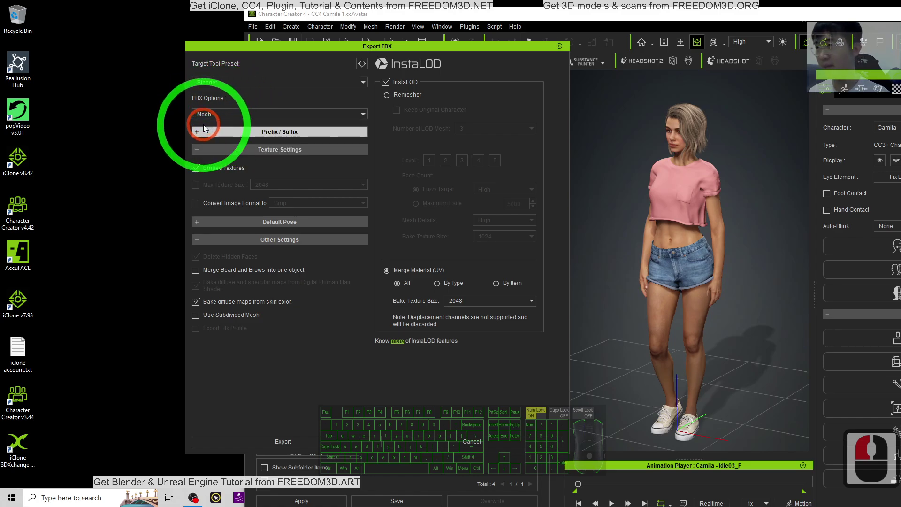
- Enable Merge Opacity to Diffuse Texture in the advanced export settings
{"action": "left_click", "coordinate": [362, 64]}
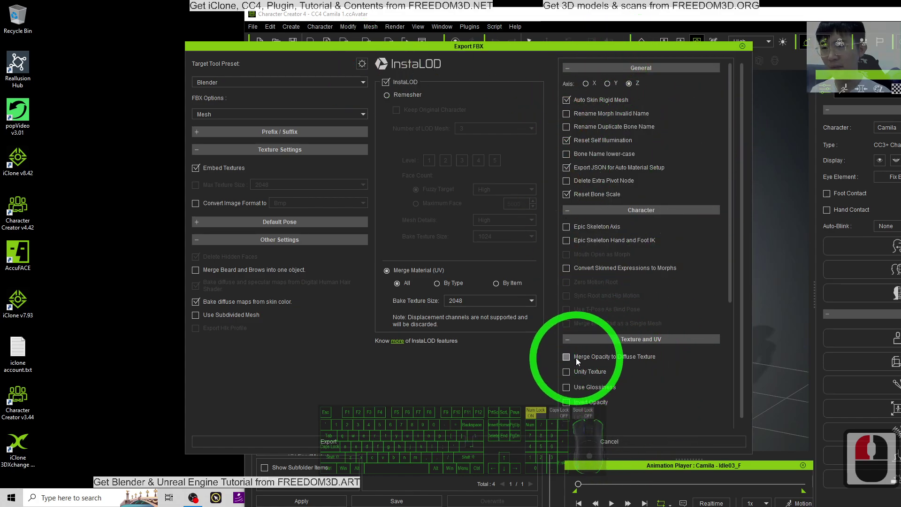
{"action": "left_click", "coordinate": [630, 356]}
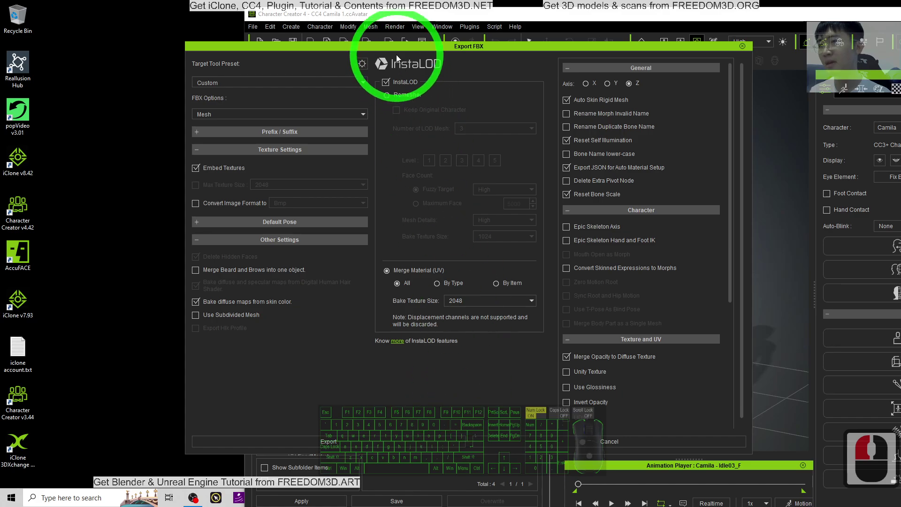
{"action": "double_click", "coordinate": [387, 82]}
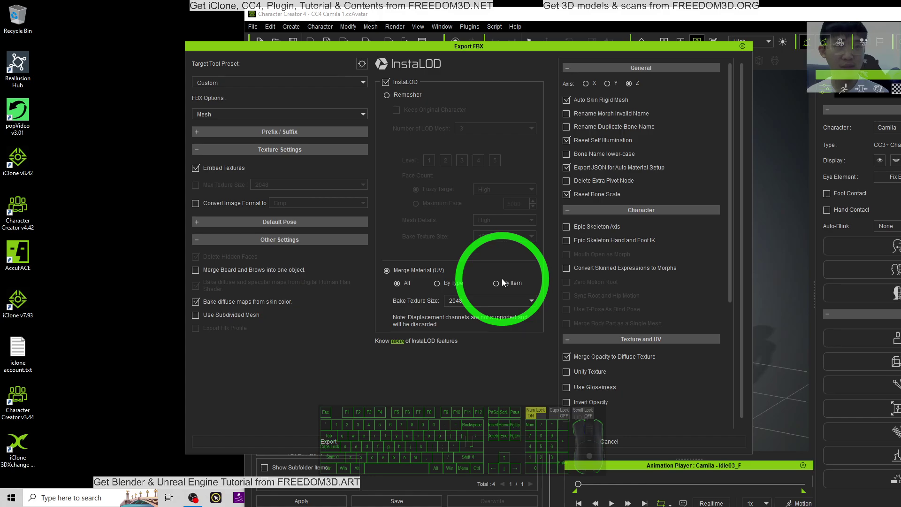
- Start the FBX export, accept the warning, and create a desktop folder named model01
{"action": "left_click", "coordinate": [370, 441]}
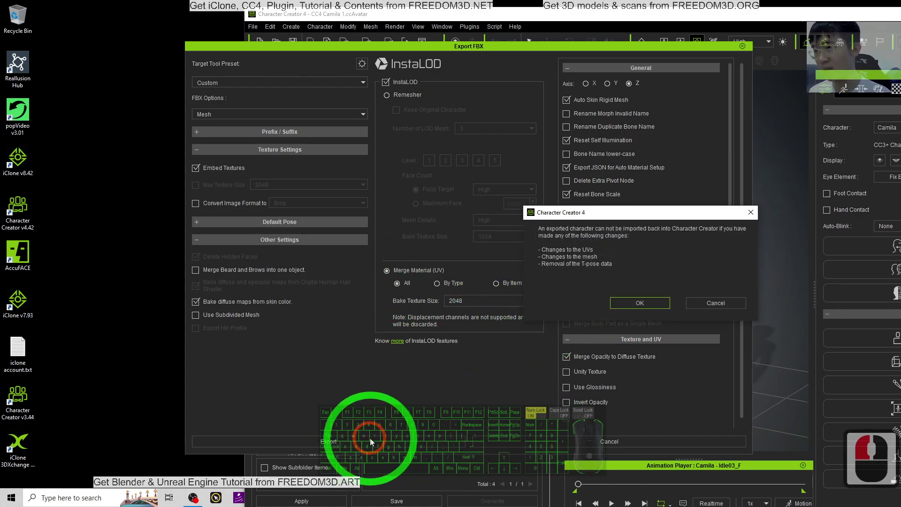
{"action": "left_click", "coordinate": [657, 303]}
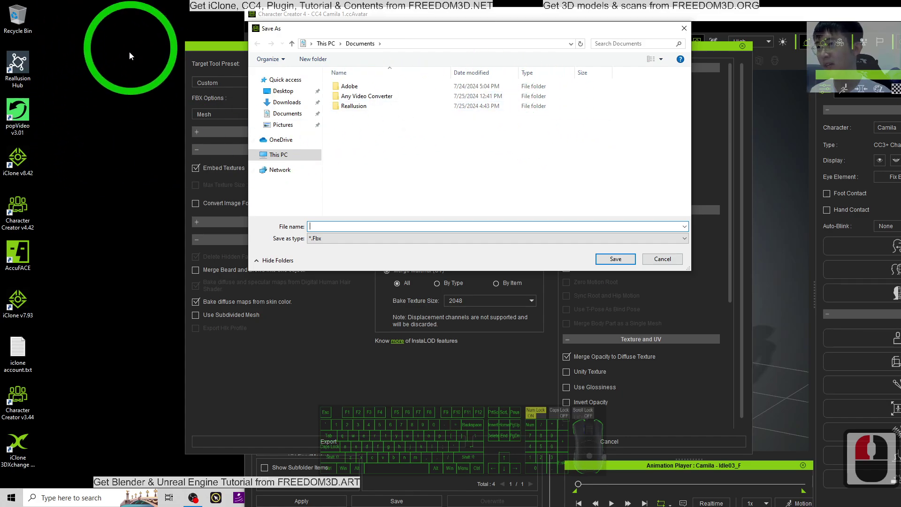
{"action": "right_click", "coordinate": [56, 37]}
{"action": "left_click", "coordinate": [121, 115]}
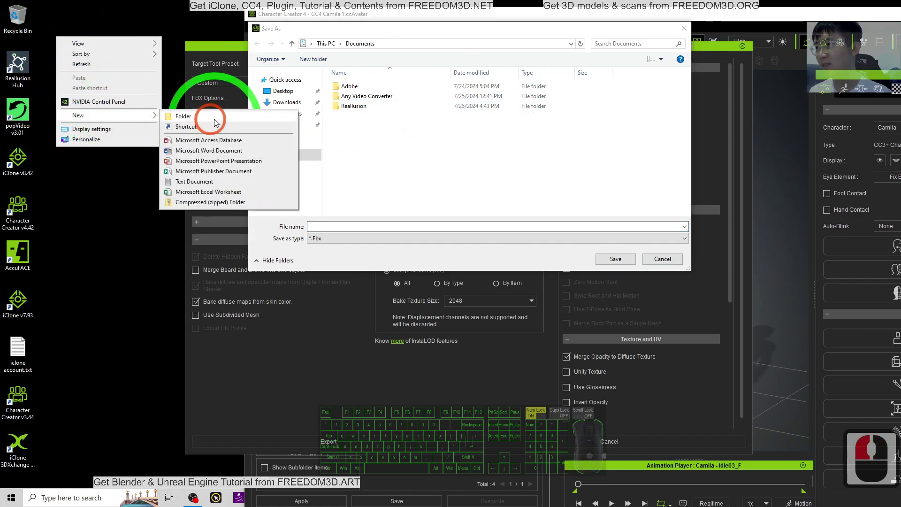
{"action": "left_click", "coordinate": [202, 120]}
{"action": "type", "text": "mode"}
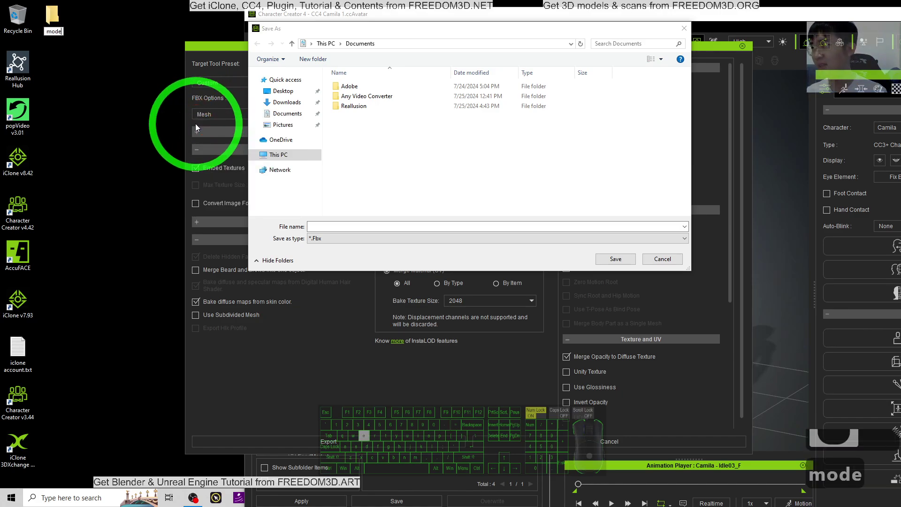
{"action": "type", "text": "l01"}
{"action": "key", "text": "Return"}
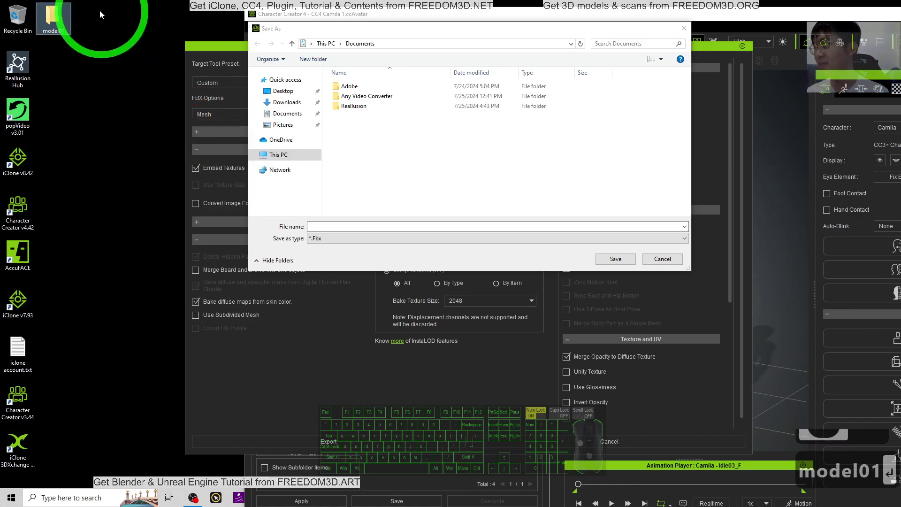
- Point the Save As dialog at the model01 folder using its copied path
{"action": "double_click", "coordinate": [52, 16]}
{"action": "left_click_drag", "start_coordinate": [371, 101], "coordinate": [256, 116]}
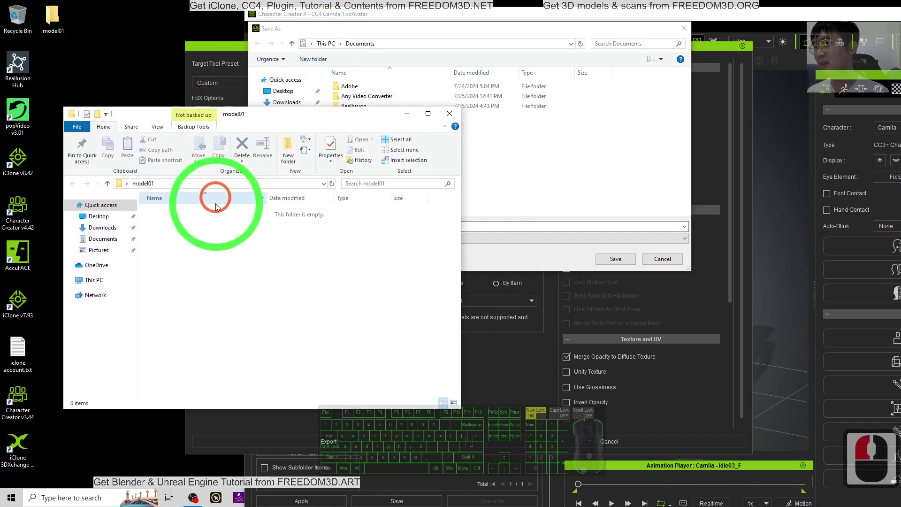
{"action": "left_click", "coordinate": [164, 183]}
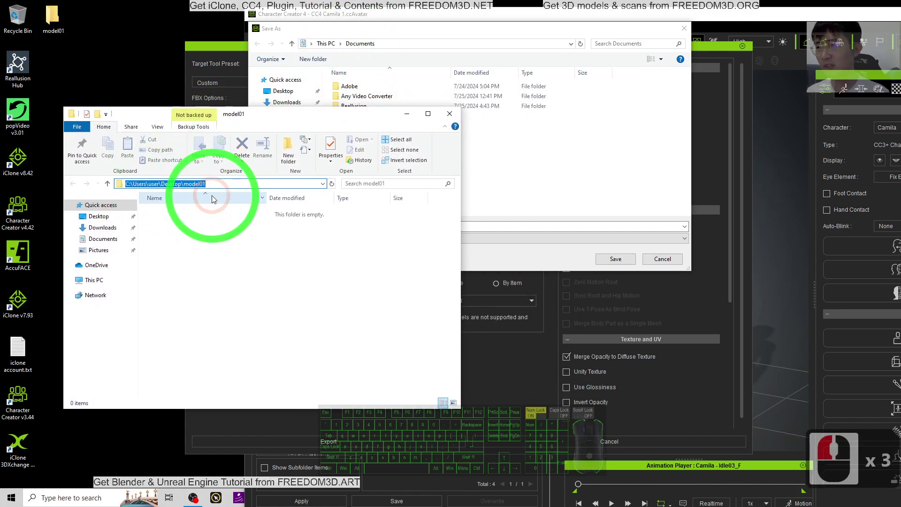
{"action": "key", "text": "ctrl+c"}
{"action": "left_click", "coordinate": [366, 61]}
{"action": "left_click", "coordinate": [408, 43]}
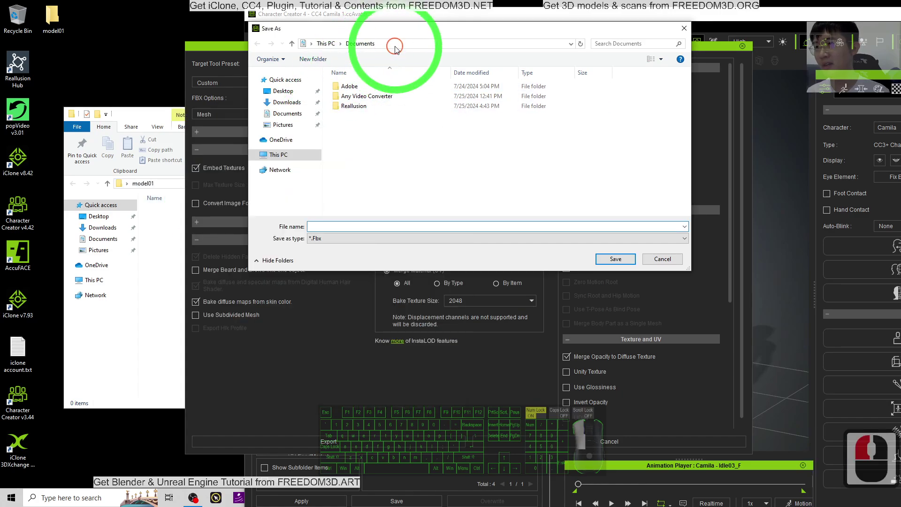
{"action": "key", "text": "ctrl+v"}
{"action": "left_click", "coordinate": [397, 43]}
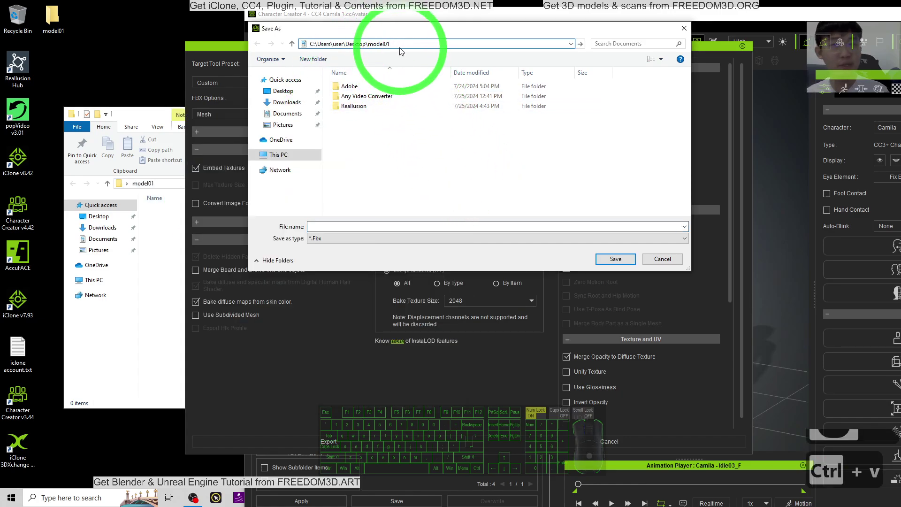
{"action": "key", "text": "Return"}
- Name the export file model01 and save it
{"action": "double_click", "coordinate": [328, 226]}
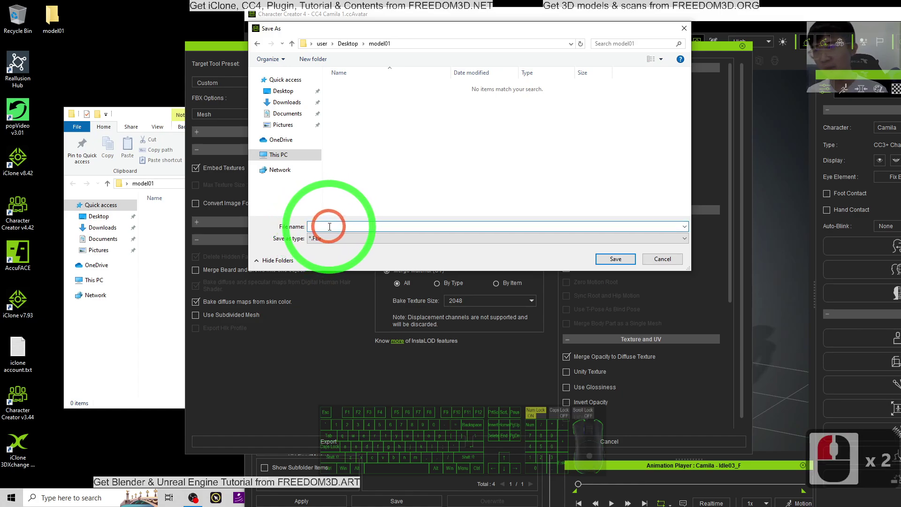
{"action": "type", "text": "model01"}
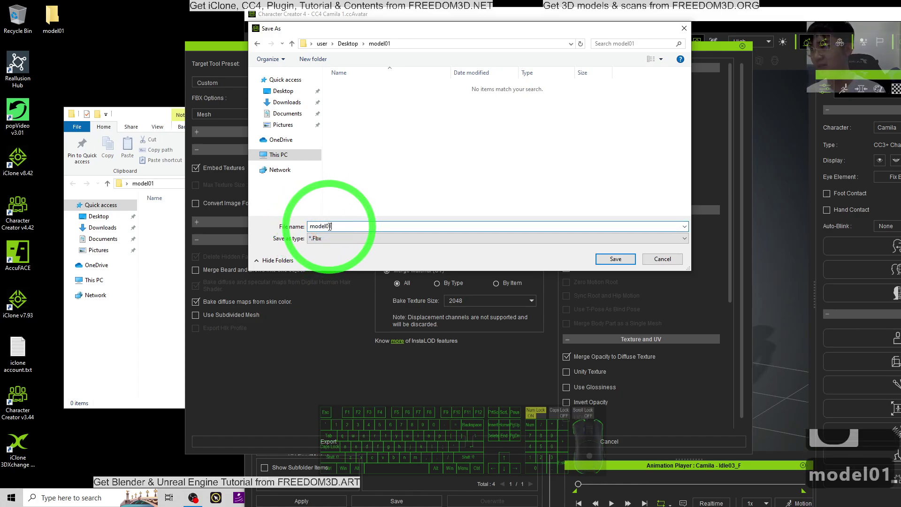
{"action": "left_click", "coordinate": [600, 258]}
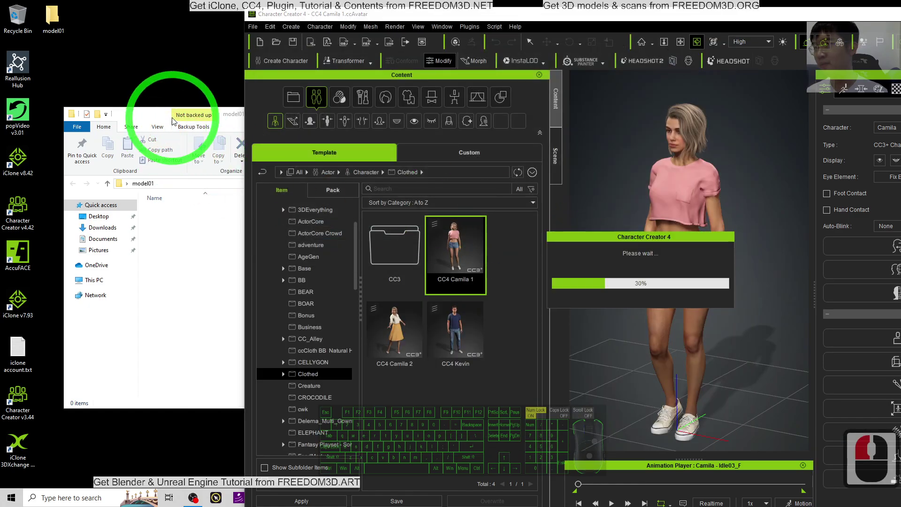
- Check model01.Fbx, model01.json and the textures folder in model01, then maximize CC4 again
{"action": "left_click_drag", "start_coordinate": [173, 121], "coordinate": [157, 115]}
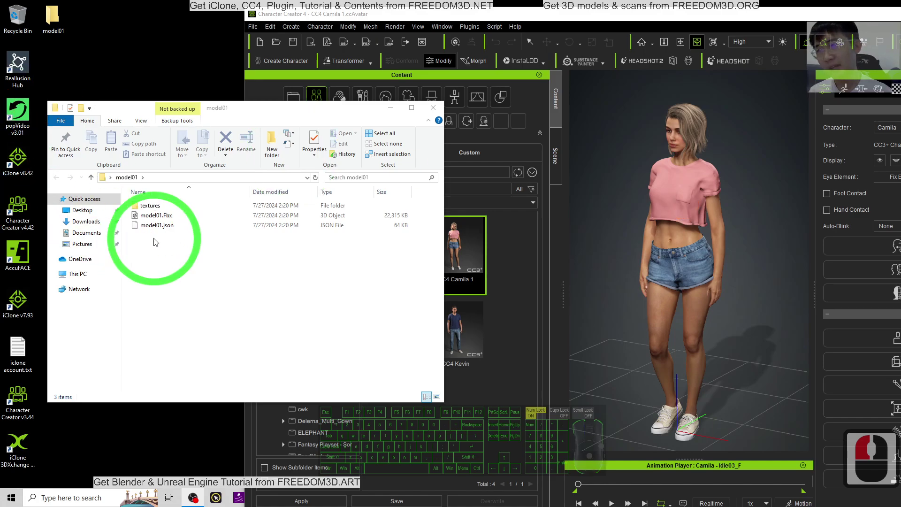
{"action": "left_click", "coordinate": [161, 216]}
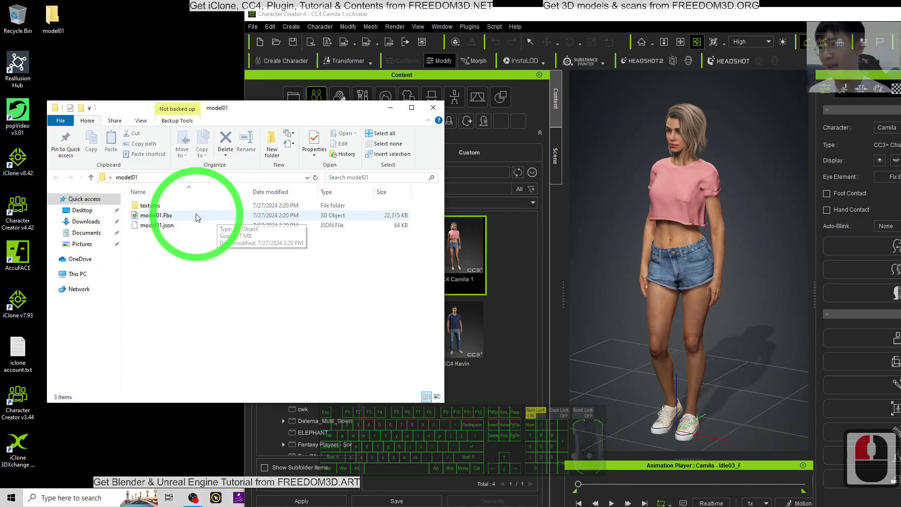
{"action": "double_click", "coordinate": [826, 17]}
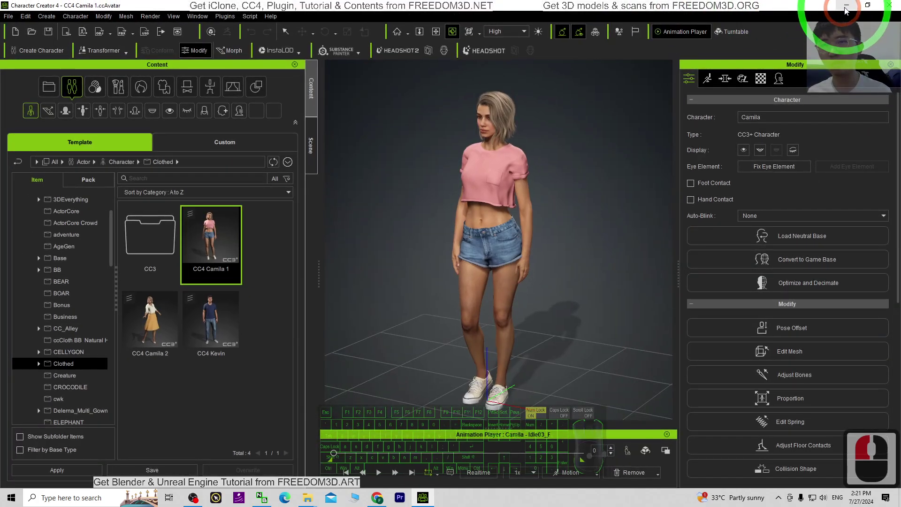
- Minimize CC4, bring up the model01 folder, and launch Blender 4.2 from Windows search
{"action": "left_click", "coordinate": [847, 6]}
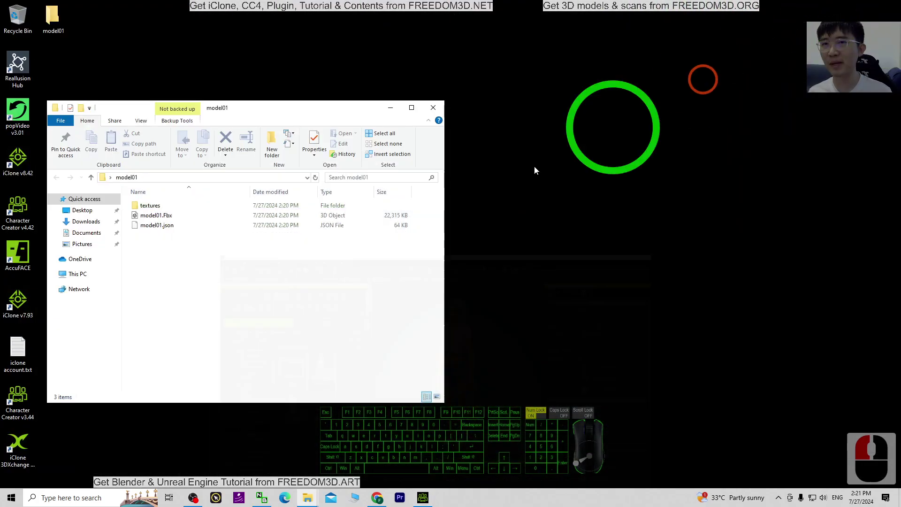
{"action": "left_click", "coordinate": [255, 114]}
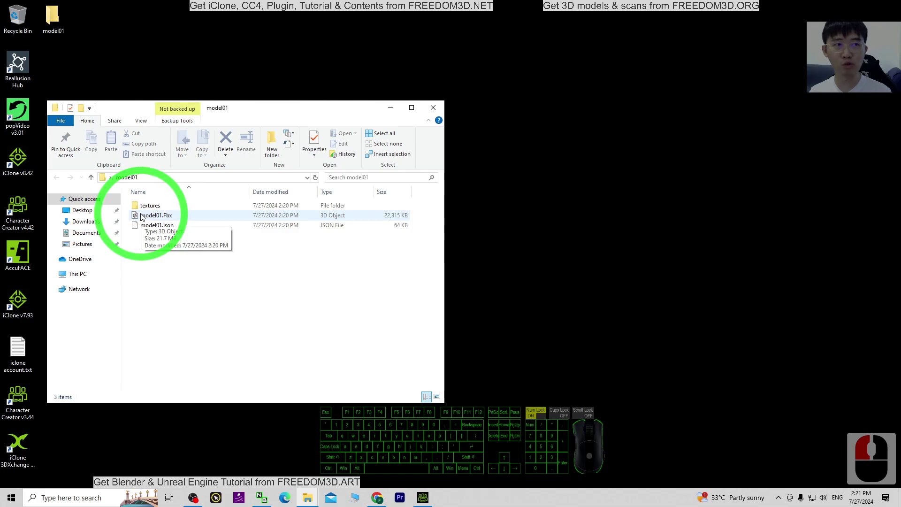
{"action": "left_click", "coordinate": [87, 498]}
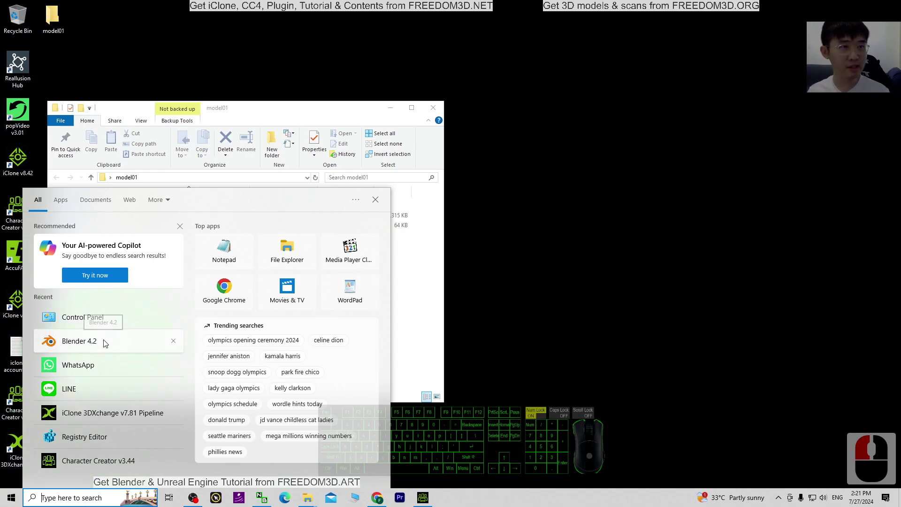
{"action": "left_click", "coordinate": [100, 350]}
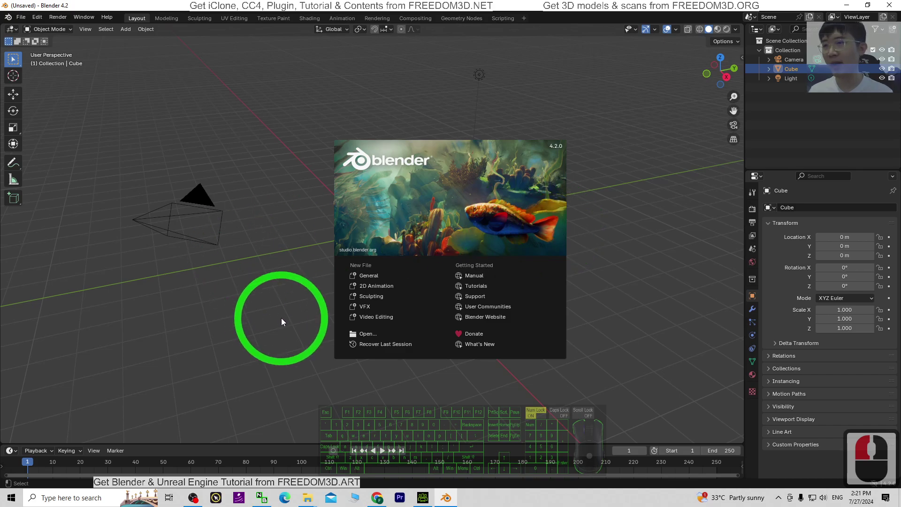
- Close the splash screen and delete the default camera, light and cube
{"action": "left_click", "coordinate": [255, 324]}
{"action": "key", "text": "a"}
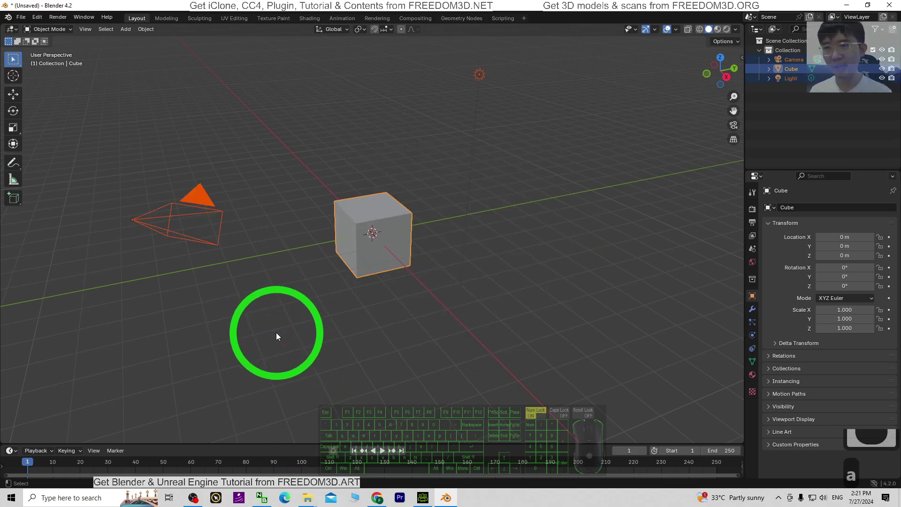
{"action": "key", "text": "Delete"}
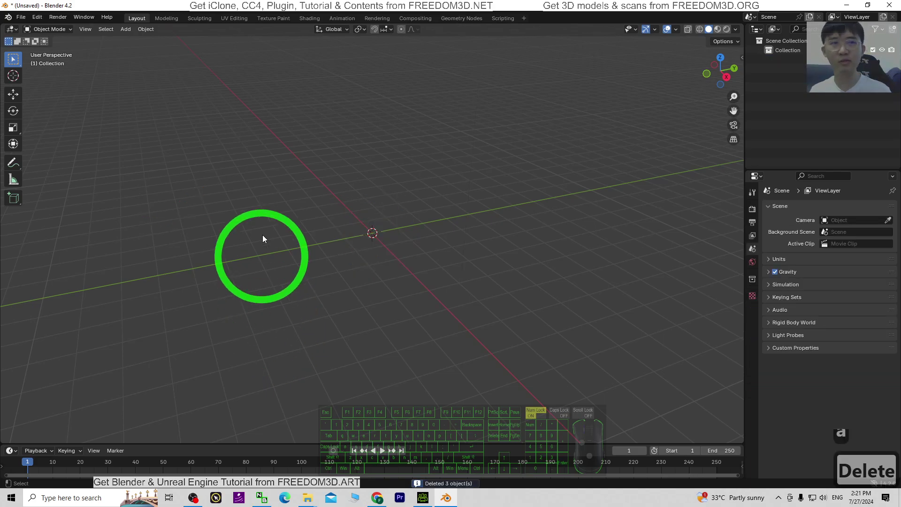
- Import model01.Fbx from the Desktop model01 folder
{"action": "double_click", "coordinate": [361, 6]}
{"action": "left_click", "coordinate": [174, 30]}
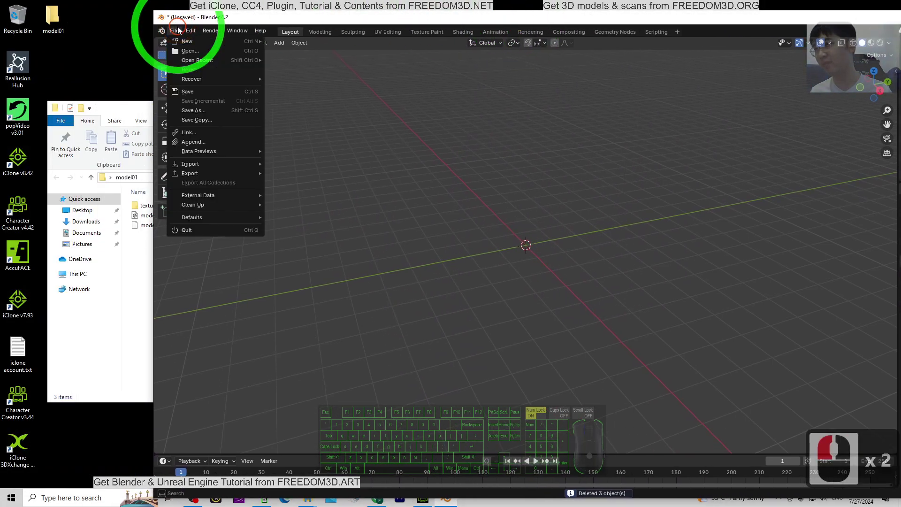
{"action": "mouse_move", "coordinate": [202, 164]}
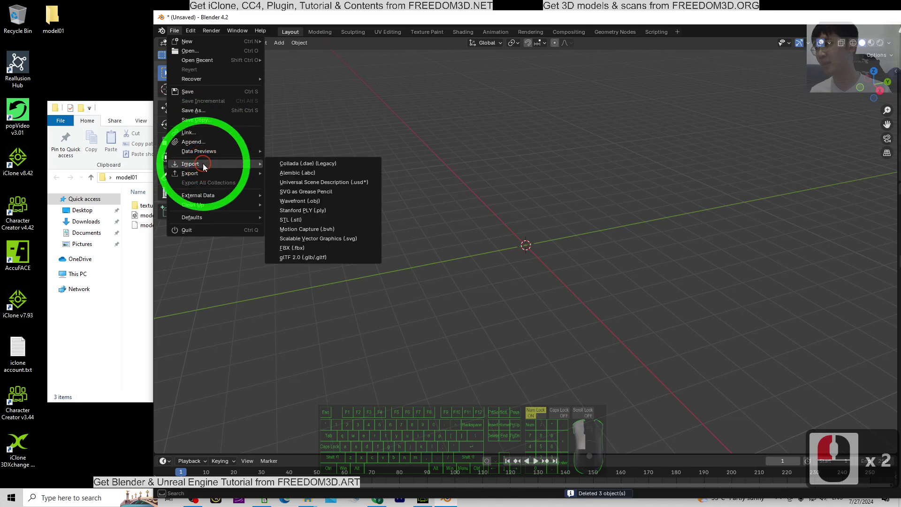
{"action": "left_click", "coordinate": [292, 248]}
{"action": "left_click", "coordinate": [386, 183]}
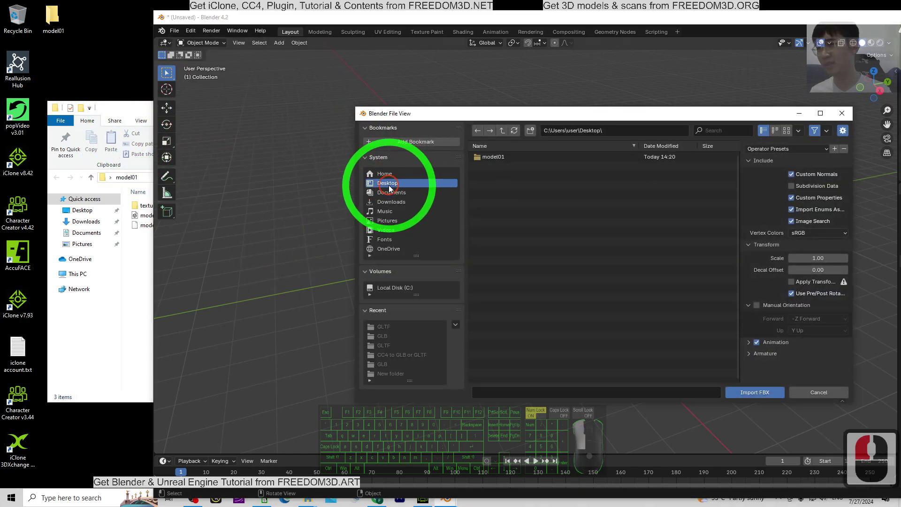
{"action": "double_click", "coordinate": [492, 157]}
{"action": "left_click", "coordinate": [497, 165]}
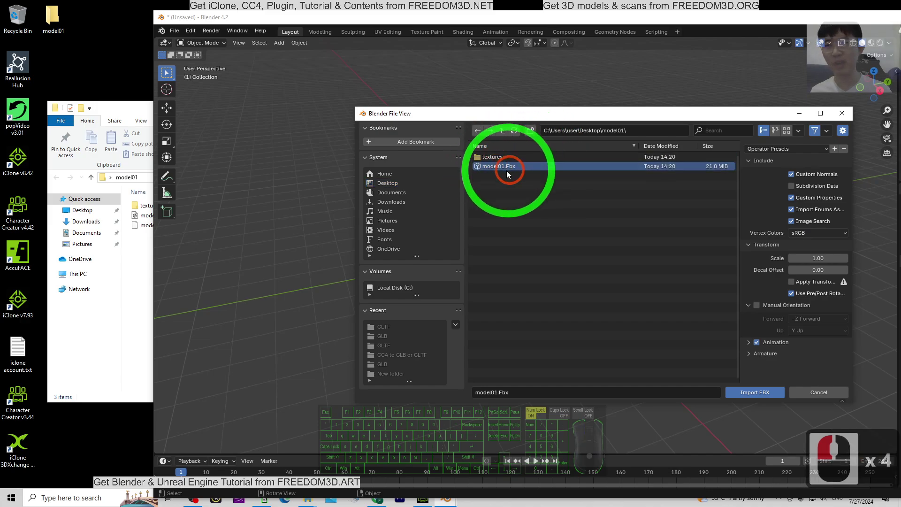
{"action": "left_click", "coordinate": [751, 392]}
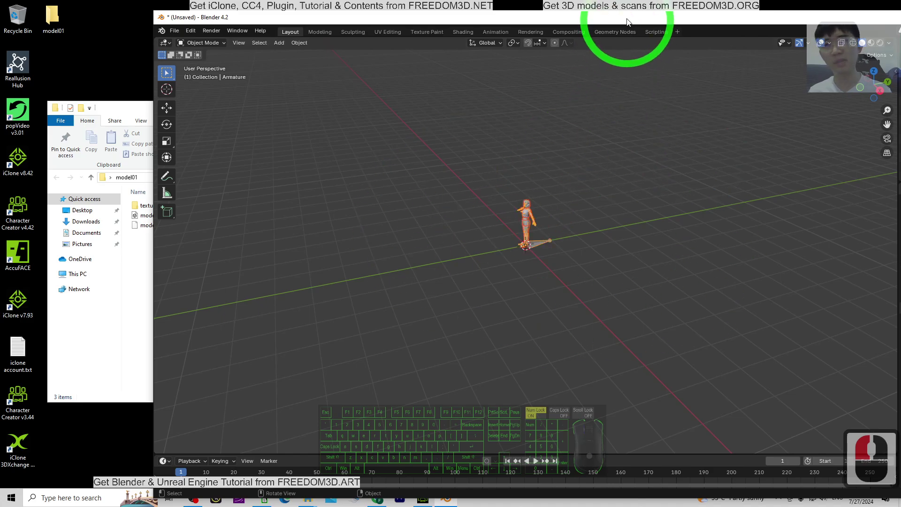
- Maximize Blender, frame the imported character, and select her armature and mesh
{"action": "double_click", "coordinate": [627, 22]}
{"action": "scroll", "coordinate": [418, 201], "scroll_direction": "up", "scroll_amount": 7}
{"action": "middle_click_drag", "start_coordinate": [487, 137], "coordinate": [526, 297], "text": "shift"}
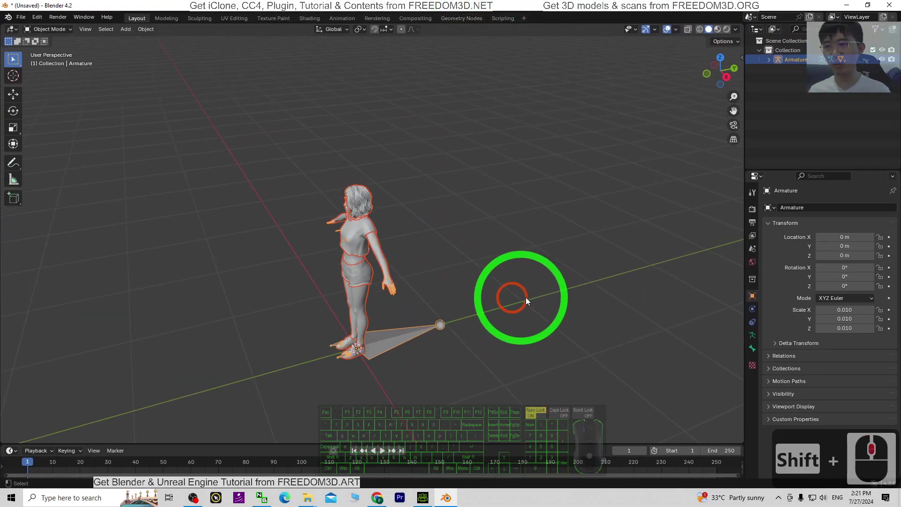
{"action": "scroll", "coordinate": [583, 312], "scroll_direction": "up", "scroll_amount": 2}
{"action": "left_click", "coordinate": [547, 316]}
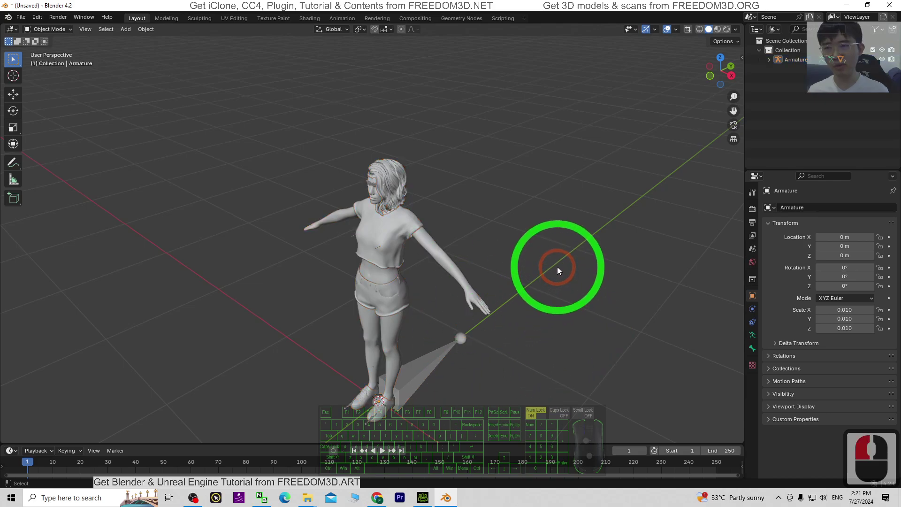
{"action": "key", "text": "a"}
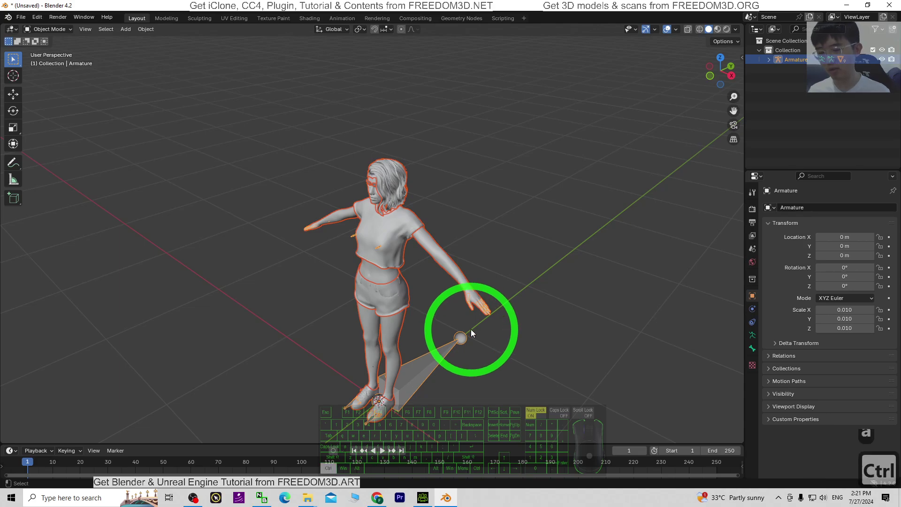
{"action": "key", "text": "ctrl+a"}
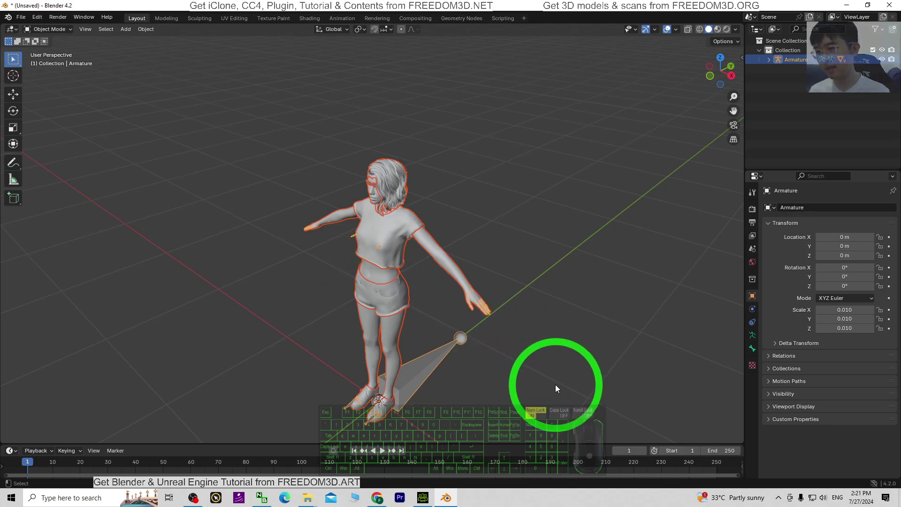
- Apply All Transforms so the armature's scale goes from 0.010 to 1.000
{"action": "key", "text": "ctrl+a"}
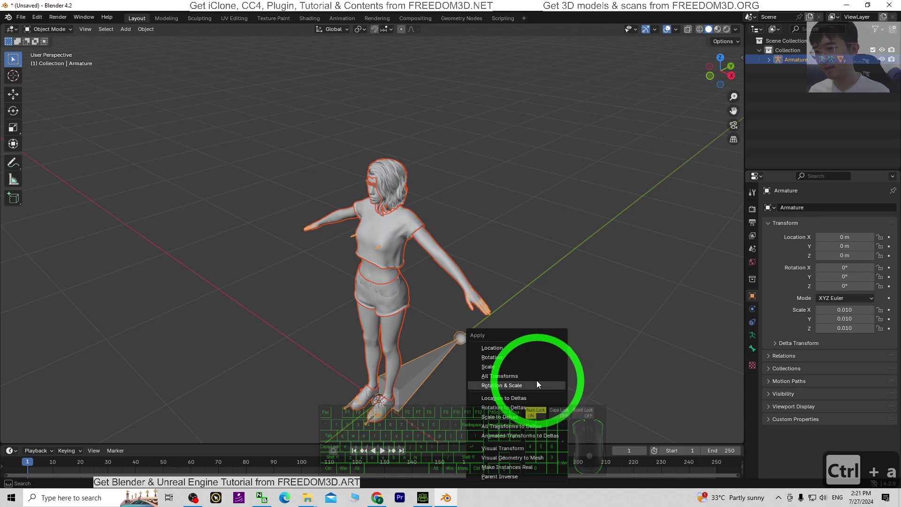
{"action": "left_click", "coordinate": [497, 377]}
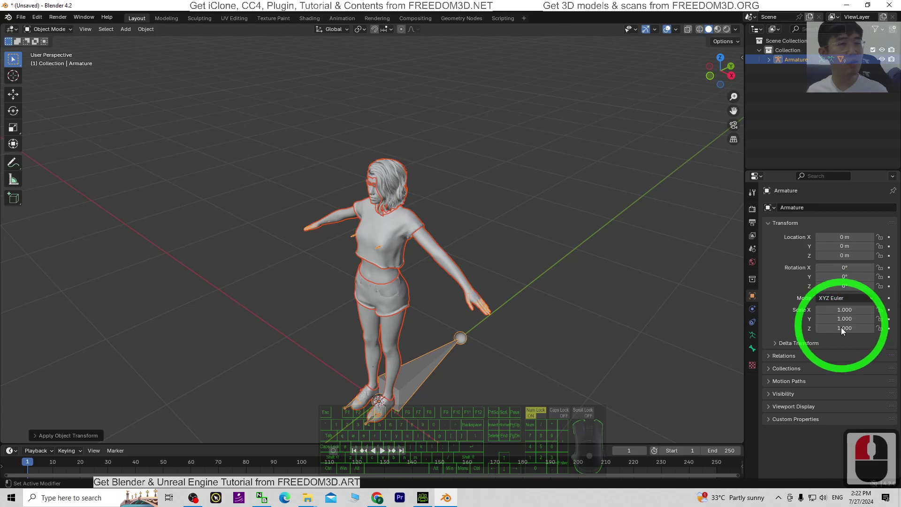
{"action": "scroll", "coordinate": [498, 337], "scroll_direction": "down", "scroll_amount": 2}
{"action": "scroll", "coordinate": [535, 336], "scroll_direction": "up", "scroll_amount": 5}
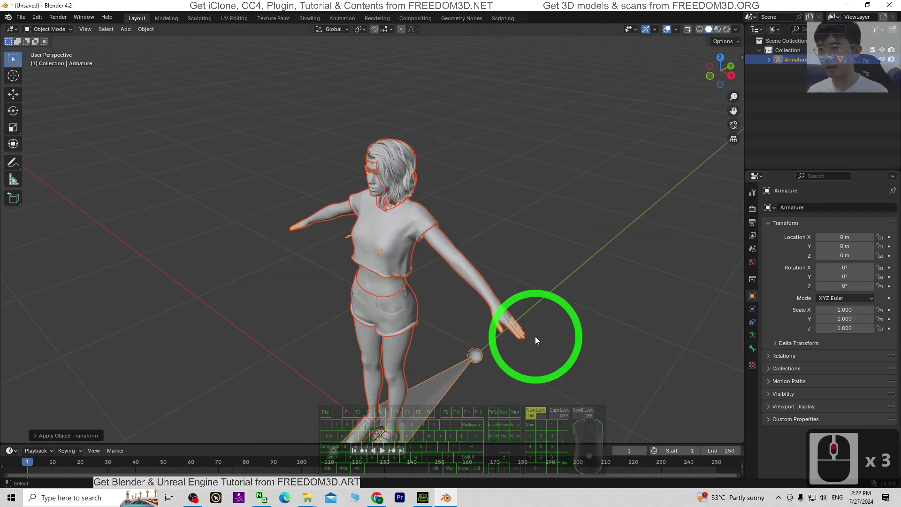
{"action": "scroll", "coordinate": [536, 317], "scroll_direction": "down", "scroll_amount": 1}
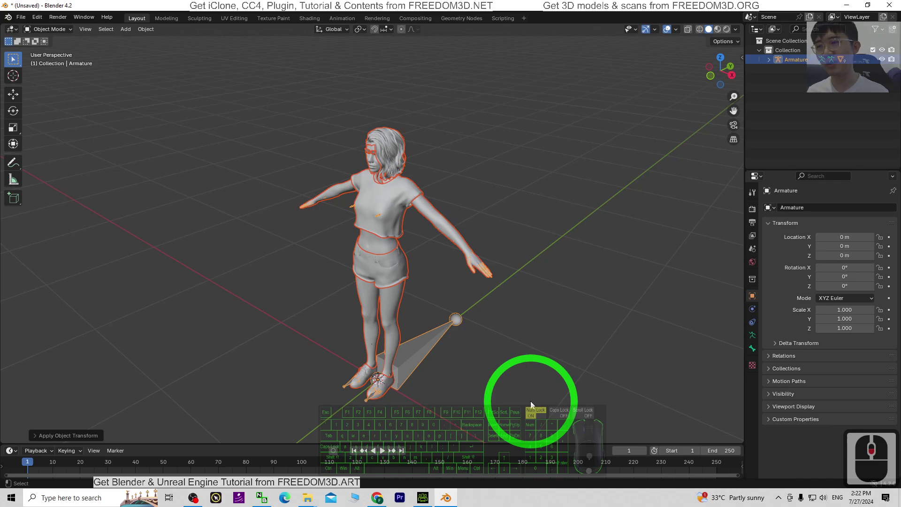
{"action": "middle_click_drag", "start_coordinate": [535, 378], "coordinate": [517, 338], "text": "shift"}
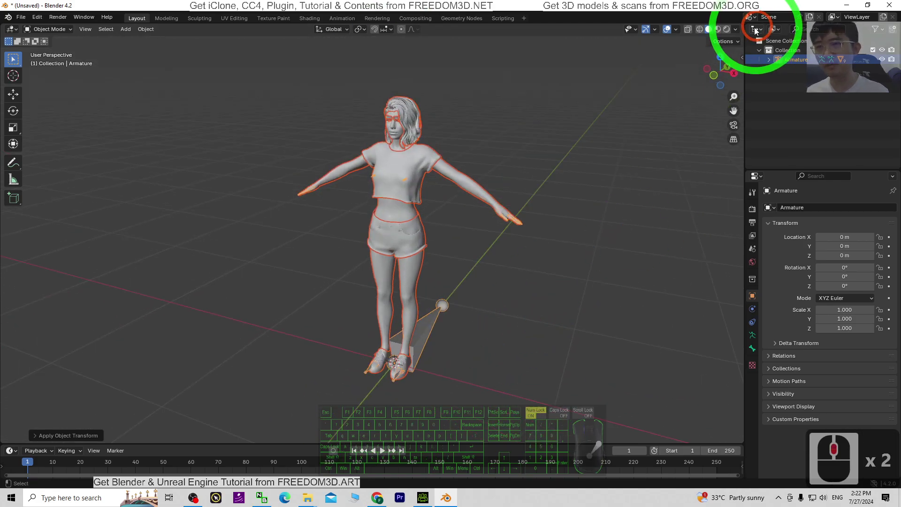
- Switch to Material Preview shading and select the Side_part_wavy hair mesh
{"action": "left_click", "coordinate": [718, 29]}
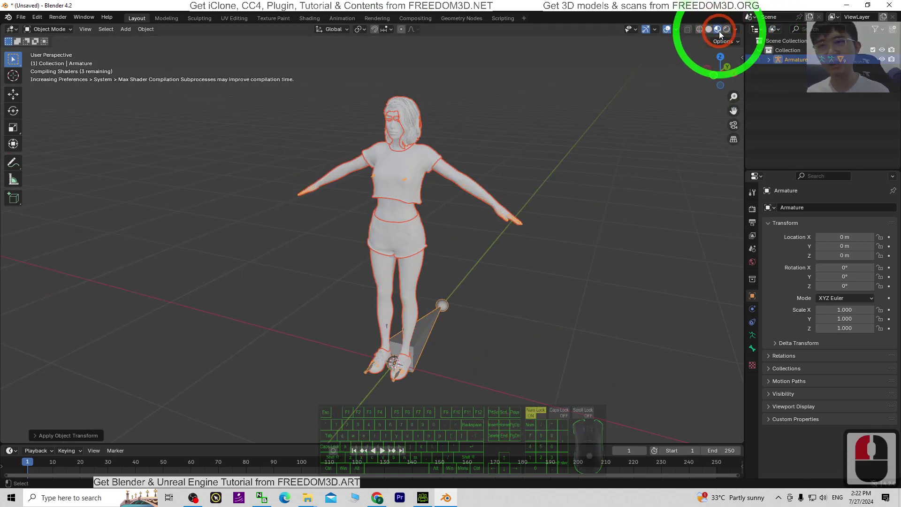
{"action": "left_click", "coordinate": [414, 197], "text": "shift"}
{"action": "scroll", "coordinate": [428, 115], "scroll_direction": "up", "scroll_amount": 4}
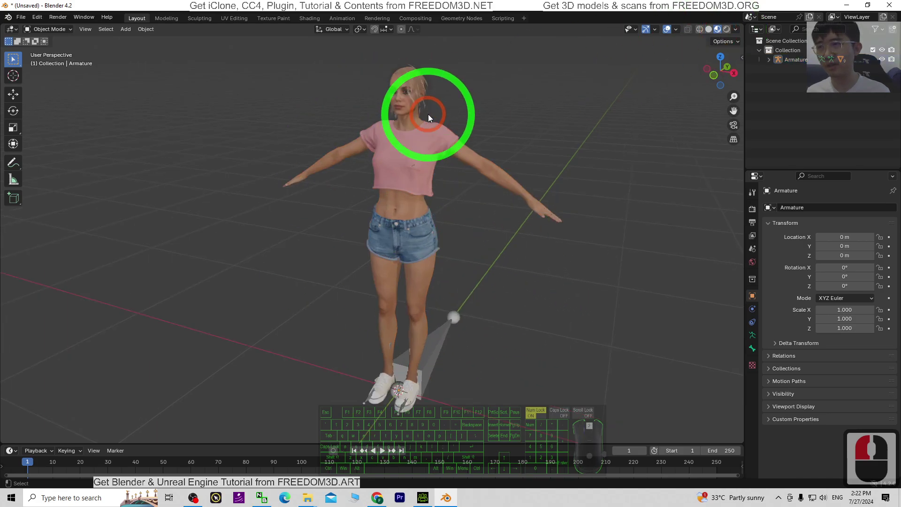
{"action": "middle_click_drag", "start_coordinate": [562, 116], "coordinate": [530, 287], "text": "shift"}
{"action": "left_click", "coordinate": [419, 280]}
{"action": "middle_click_drag", "start_coordinate": [483, 351], "coordinate": [480, 328]}
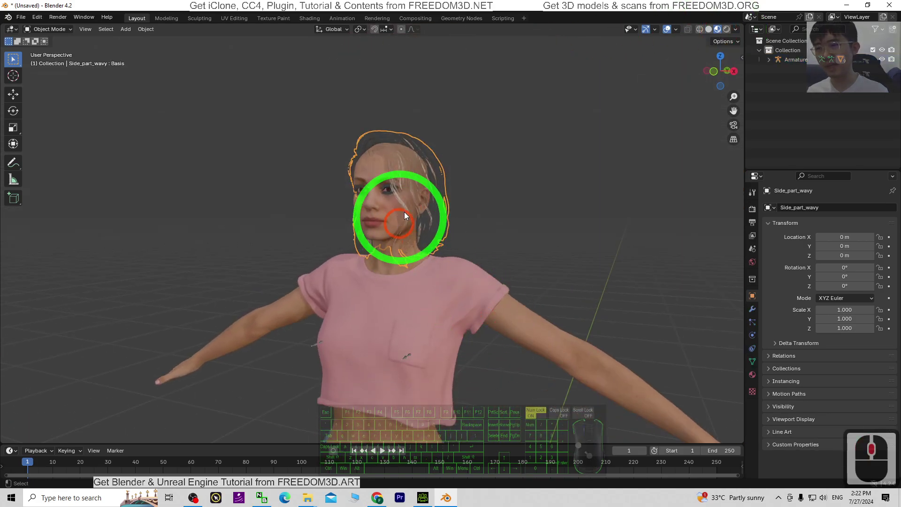
- Change the hair material's render method from Blended to Dithered
{"action": "left_click", "coordinate": [752, 375]}
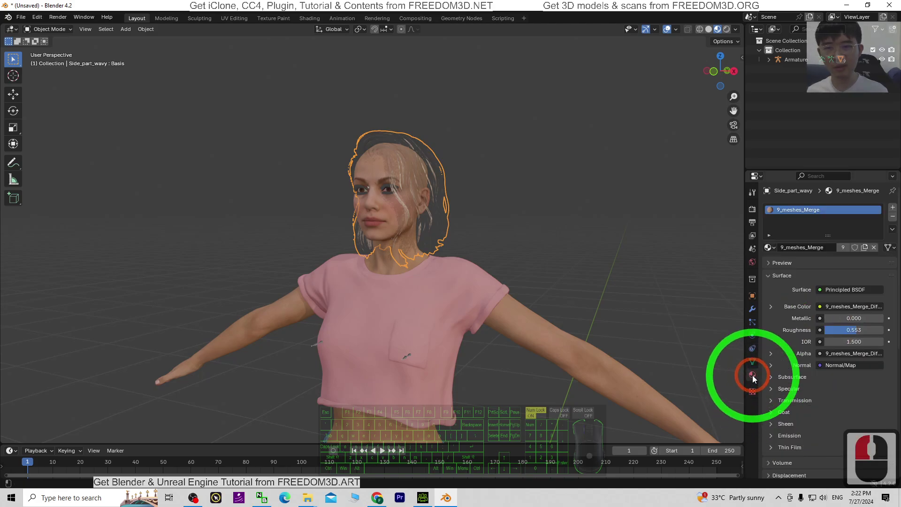
{"action": "scroll", "coordinate": [829, 356], "scroll_direction": "down", "scroll_amount": 8}
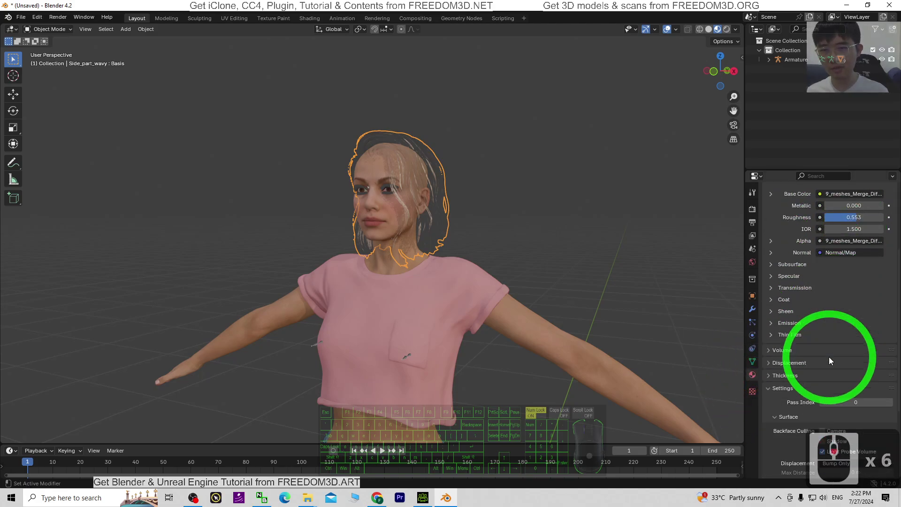
{"action": "scroll", "coordinate": [793, 411], "scroll_direction": "down", "scroll_amount": 1}
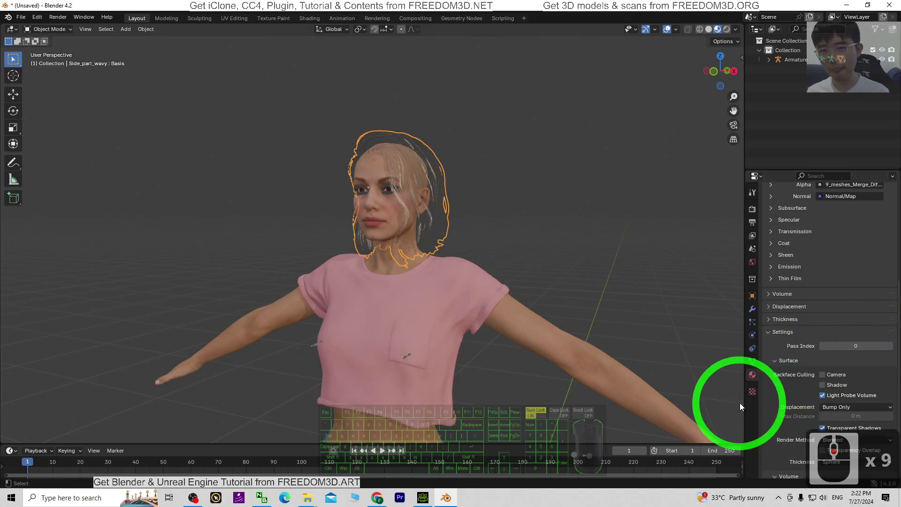
{"action": "scroll", "coordinate": [827, 411], "scroll_direction": "down", "scroll_amount": 2}
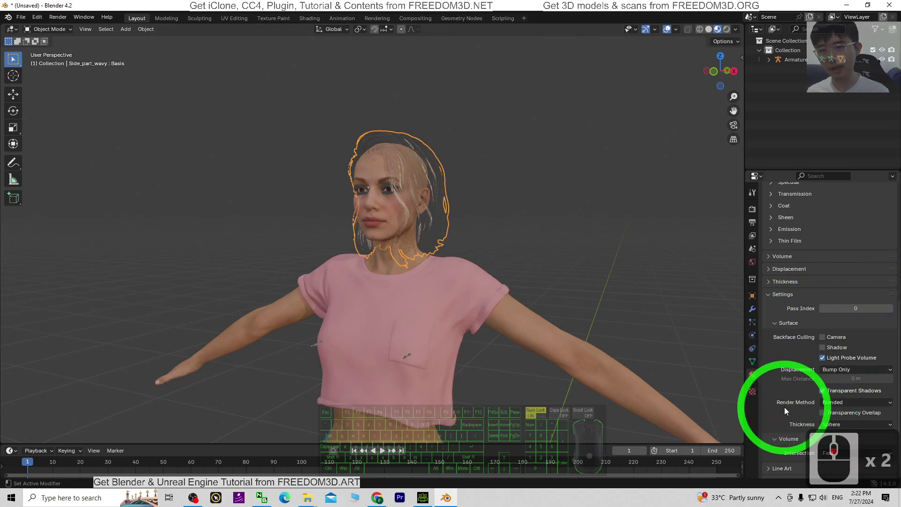
{"action": "left_click", "coordinate": [847, 402]}
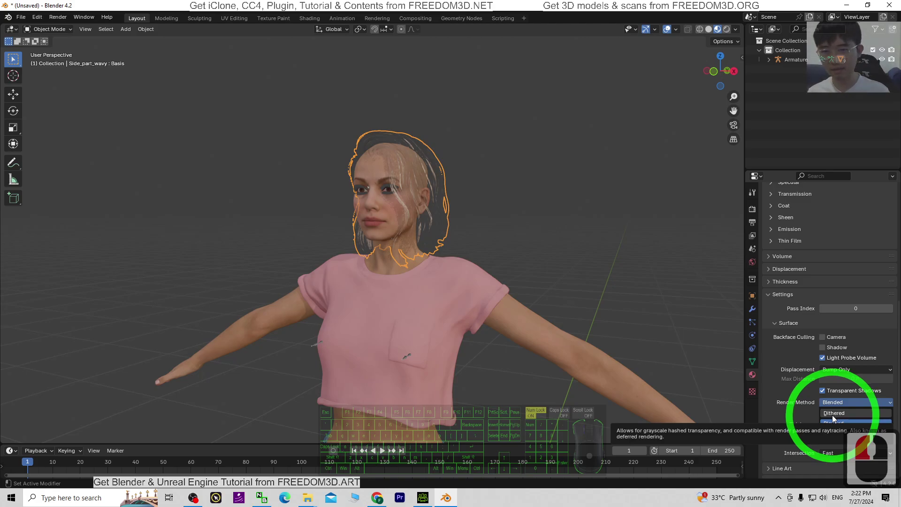
{"action": "left_click", "coordinate": [846, 415]}
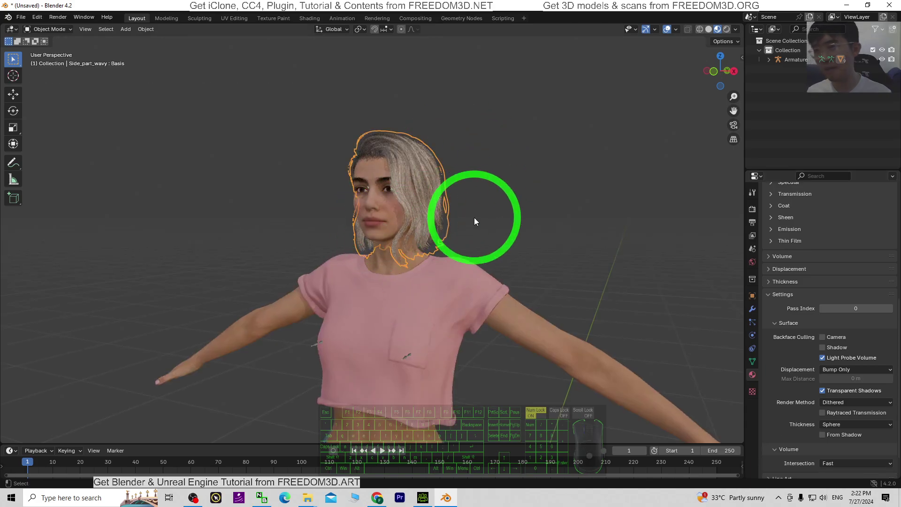
{"action": "scroll", "coordinate": [452, 201], "scroll_direction": "up", "scroll_amount": 6}
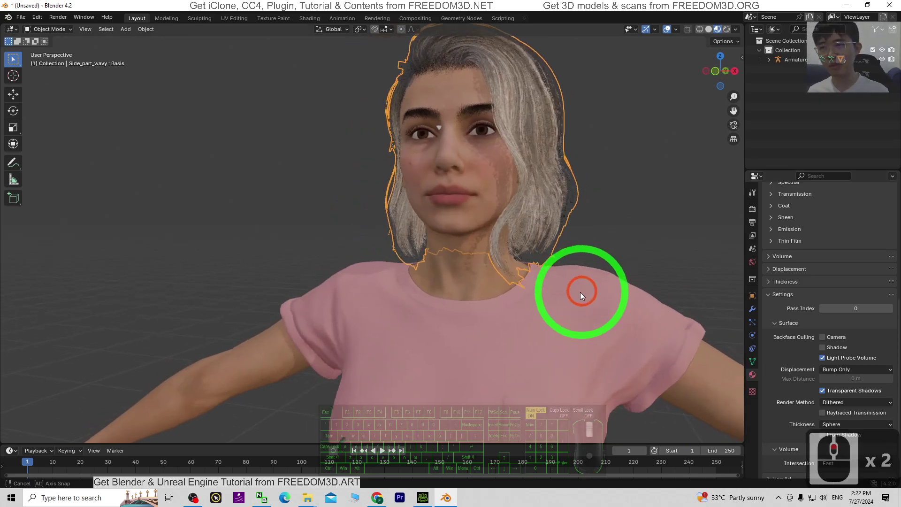
{"action": "scroll", "coordinate": [476, 289], "scroll_direction": "down", "scroll_amount": 4}
{"action": "middle_click_drag", "start_coordinate": [490, 364], "coordinate": [500, 276], "text": "shift"}
{"action": "middle_click_drag", "start_coordinate": [497, 307], "coordinate": [504, 313]}
{"action": "scroll", "coordinate": [440, 308], "scroll_direction": "down", "scroll_amount": 2}
{"action": "middle_click_drag", "start_coordinate": [440, 307], "coordinate": [533, 333]}
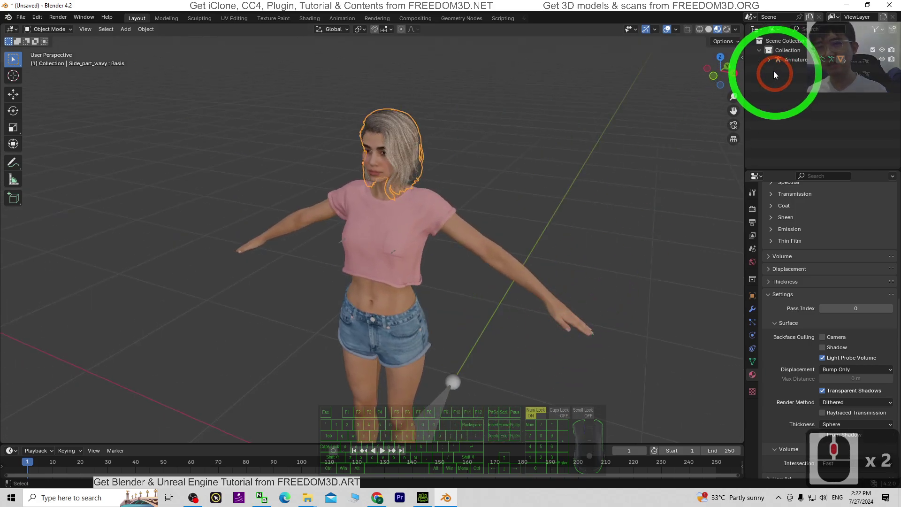
{"action": "left_click", "coordinate": [769, 59]}
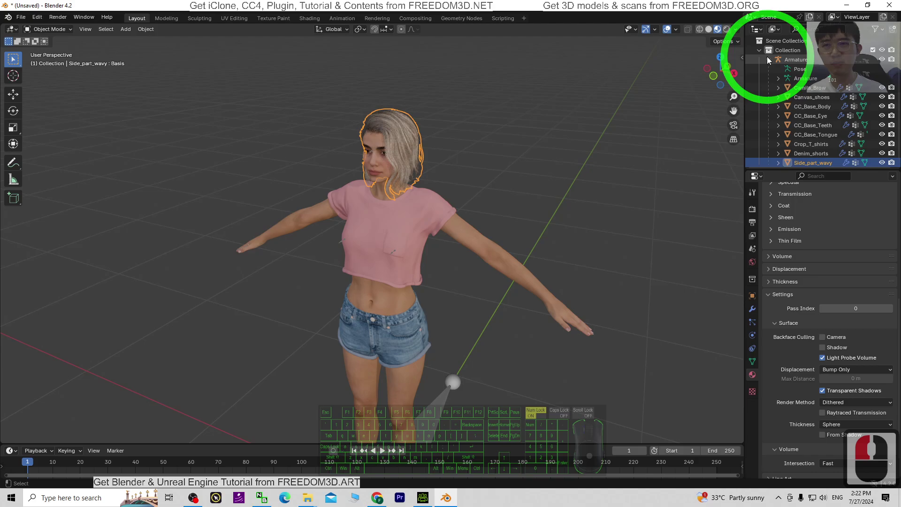
{"action": "left_click", "coordinate": [769, 60]}
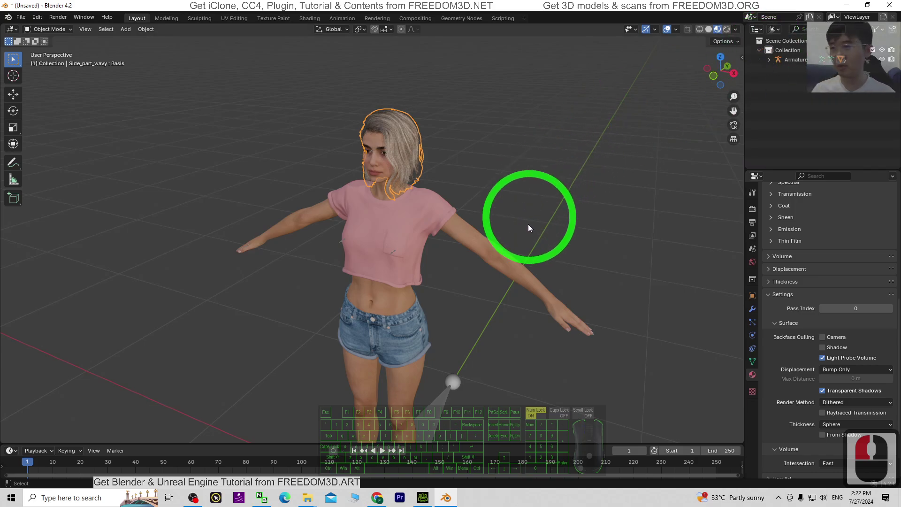
{"action": "middle_click_drag", "start_coordinate": [536, 239], "coordinate": [520, 300]}
{"action": "scroll", "coordinate": [518, 304], "scroll_direction": "down", "scroll_amount": 1}
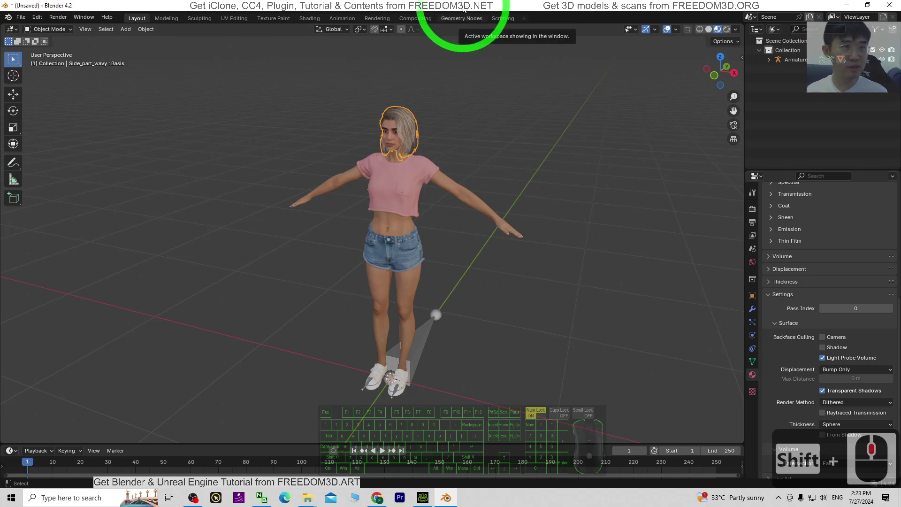
{"action": "left_click_drag", "start_coordinate": [464, 9], "coordinate": [660, 44]}
- Create a new folder named GLB inside model01 and open it, then return to Blender
{"action": "left_click", "coordinate": [152, 282]}
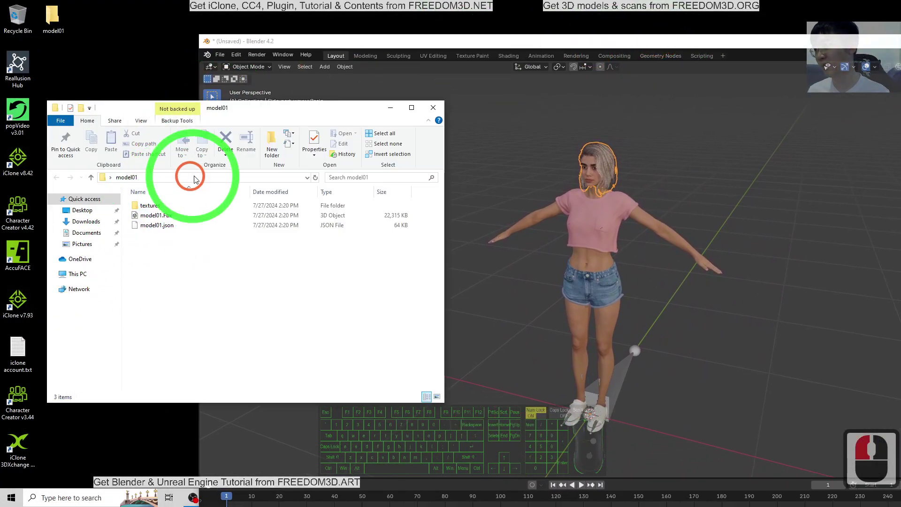
{"action": "right_click", "coordinate": [156, 277]}
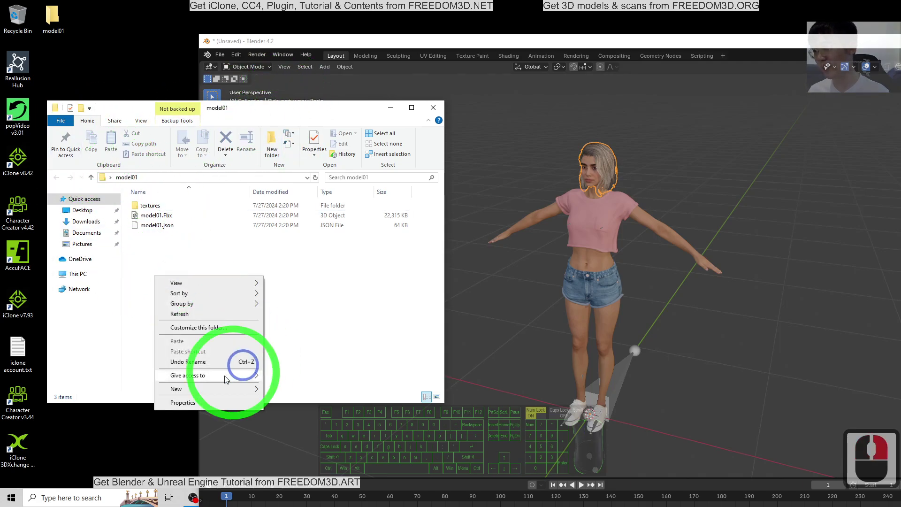
{"action": "mouse_move", "coordinate": [235, 389]}
{"action": "left_click", "coordinate": [299, 393]}
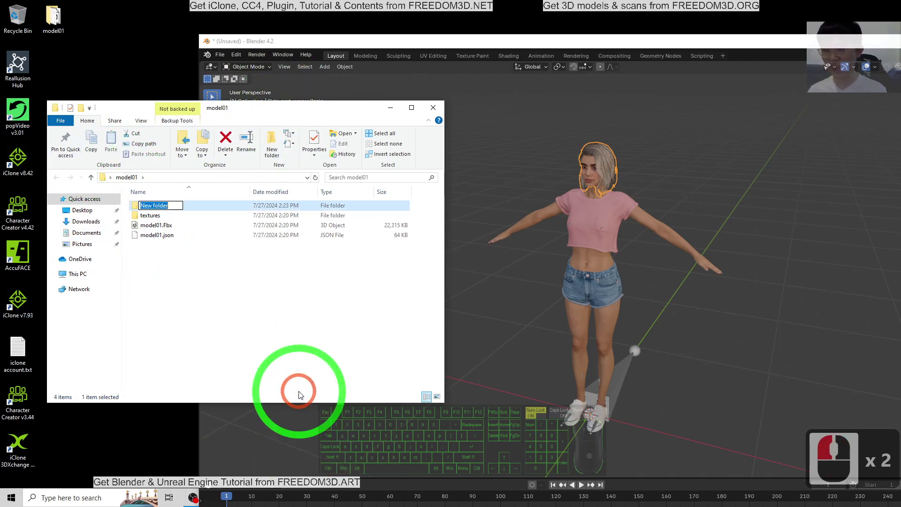
{"action": "type", "text": "GL"}
{"action": "key", "text": "Return"}
{"action": "key", "text": "Return"}
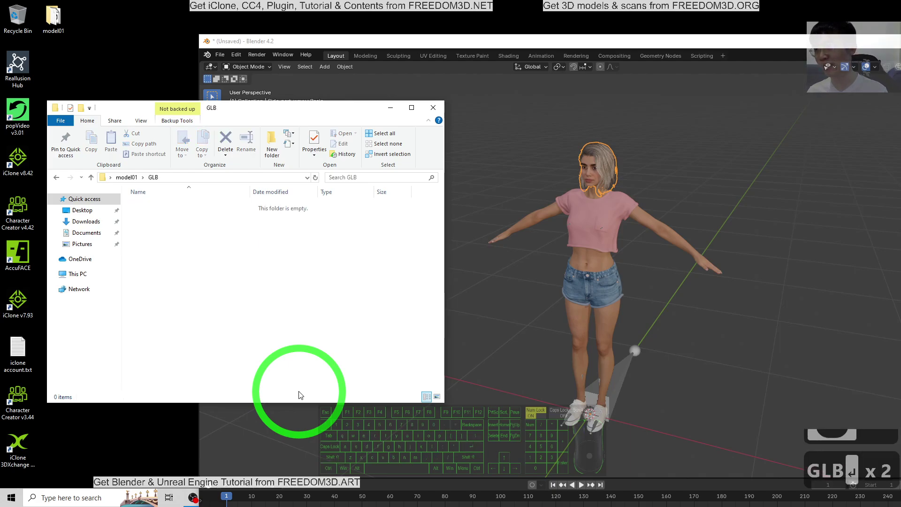
{"action": "left_click", "coordinate": [303, 43]}
- Start a glTF 2.0 export with the format set to glTF Binary (.glb)
{"action": "left_click", "coordinate": [220, 54]}
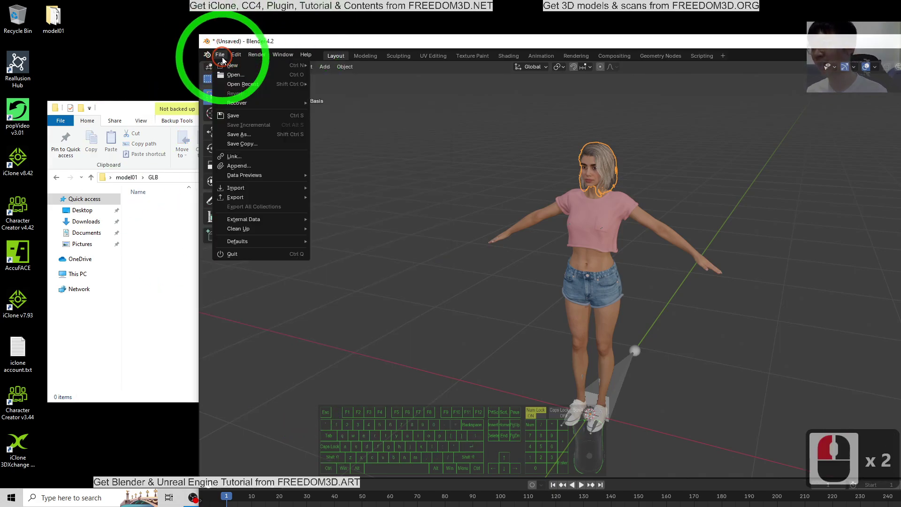
{"action": "left_click", "coordinate": [240, 198]}
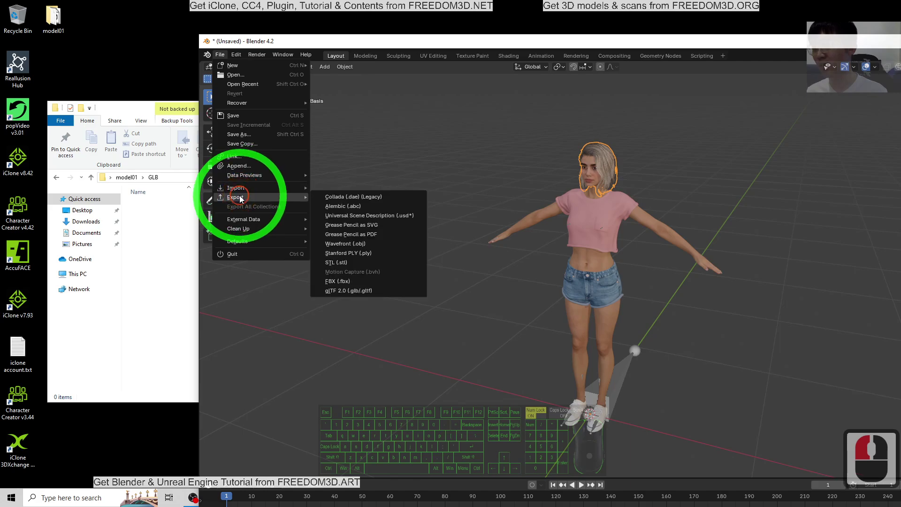
{"action": "left_click", "coordinate": [359, 291]}
{"action": "left_click_drag", "start_coordinate": [613, 143], "coordinate": [406, 130]}
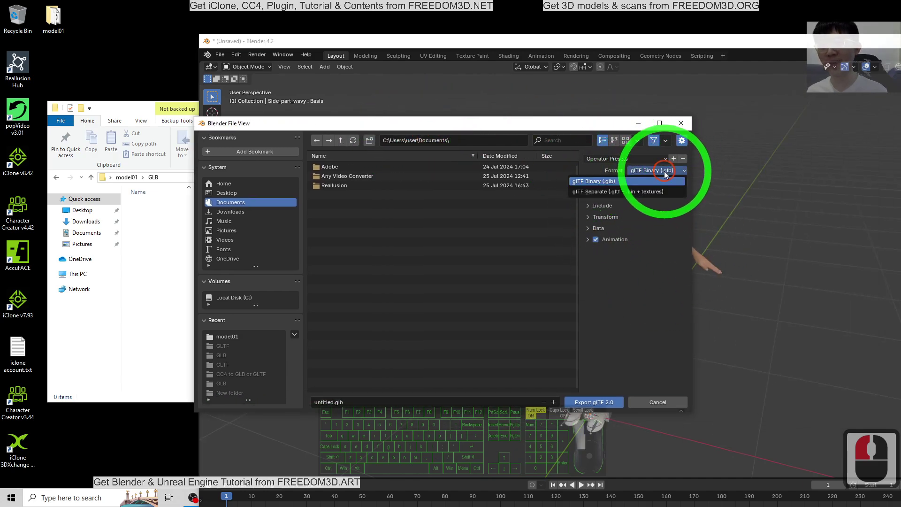
{"action": "left_click", "coordinate": [625, 181]}
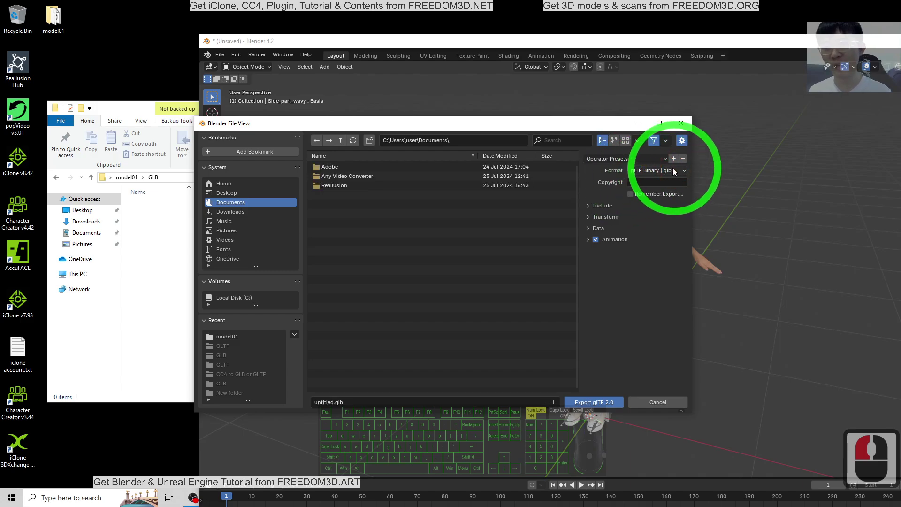
- Target Desktop\model01\GLB and export the character as model01.glb
{"action": "left_click", "coordinate": [227, 193]}
{"action": "double_click", "coordinate": [356, 169]}
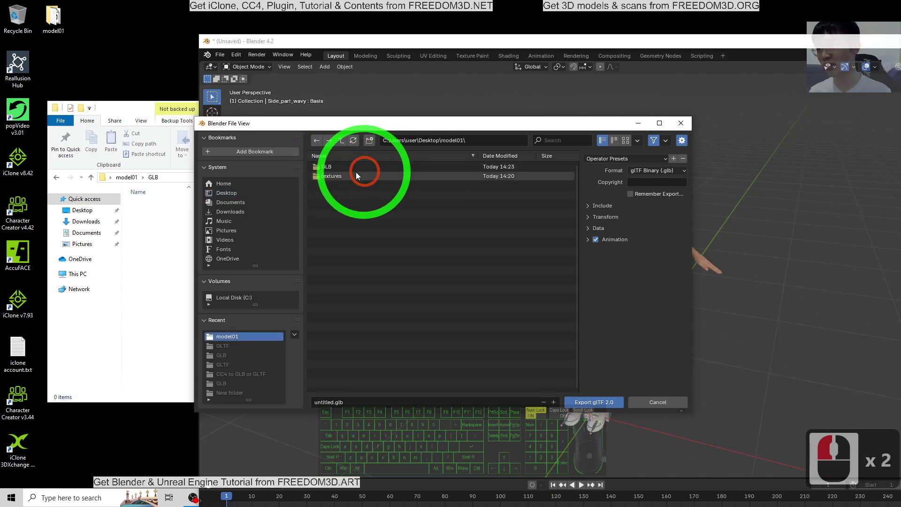
{"action": "left_click", "coordinate": [332, 168]}
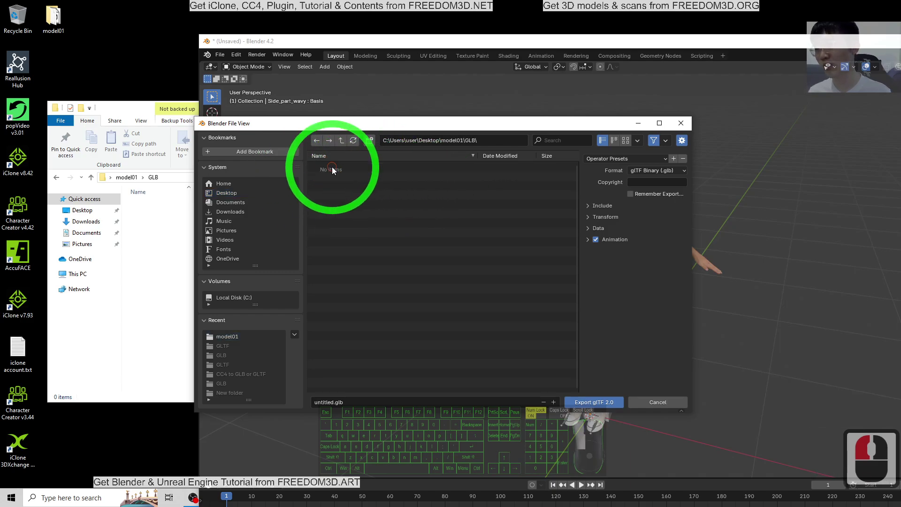
{"action": "left_click", "coordinate": [358, 401]}
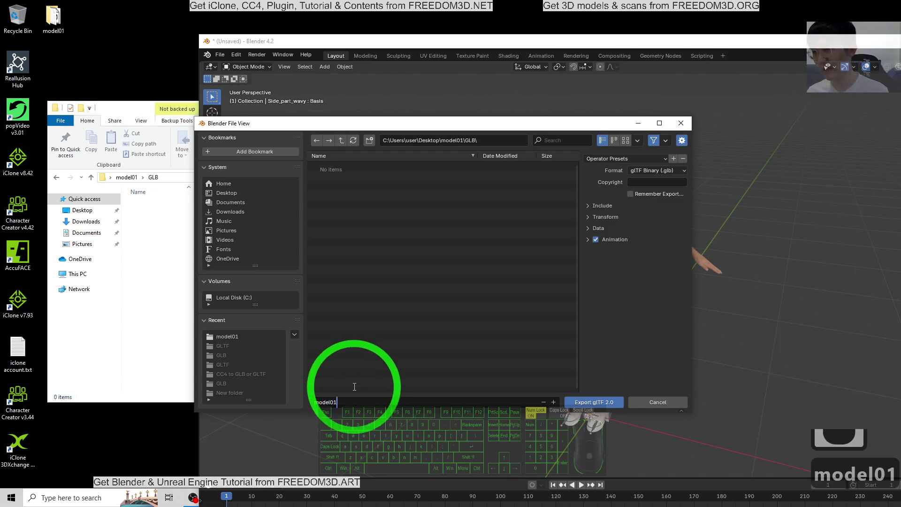
{"action": "left_click", "coordinate": [601, 403]}
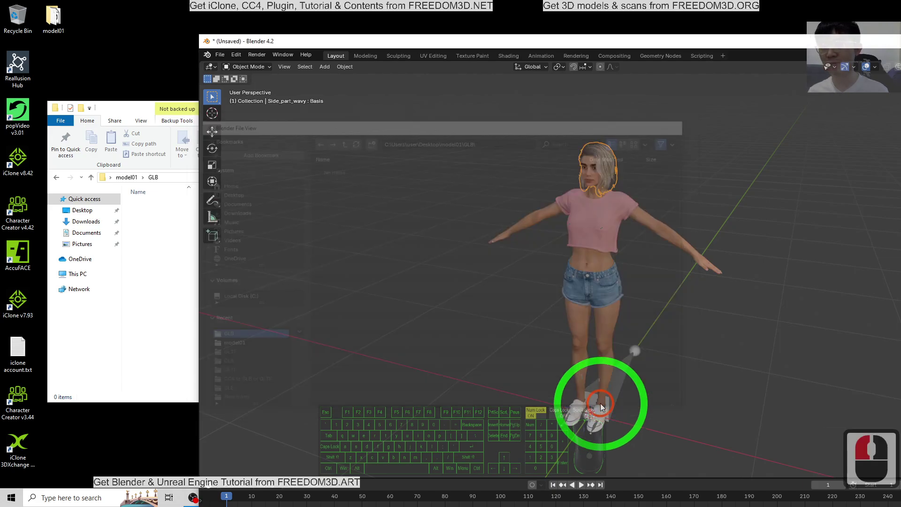
{"action": "left_click", "coordinate": [162, 239]}
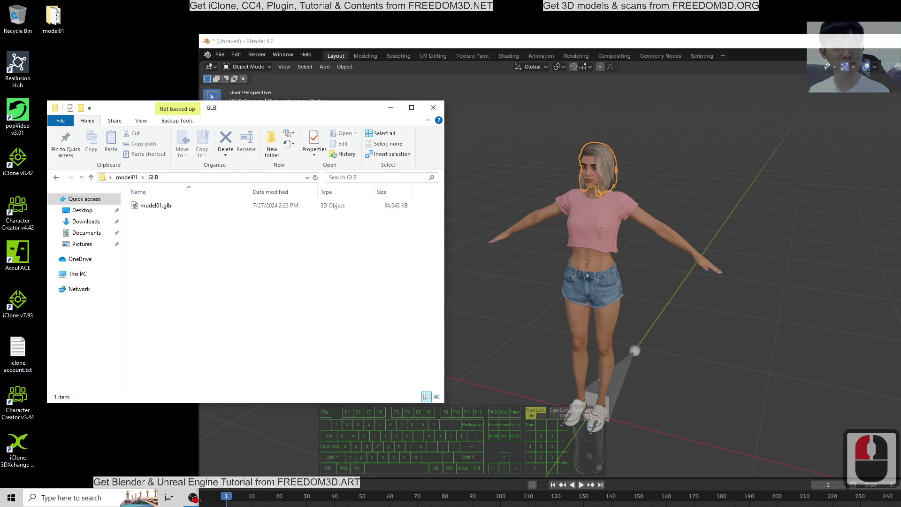
- From the GLB folder go up to model01, then create and open a new folder named gltf
{"action": "left_click", "coordinate": [123, 437]}
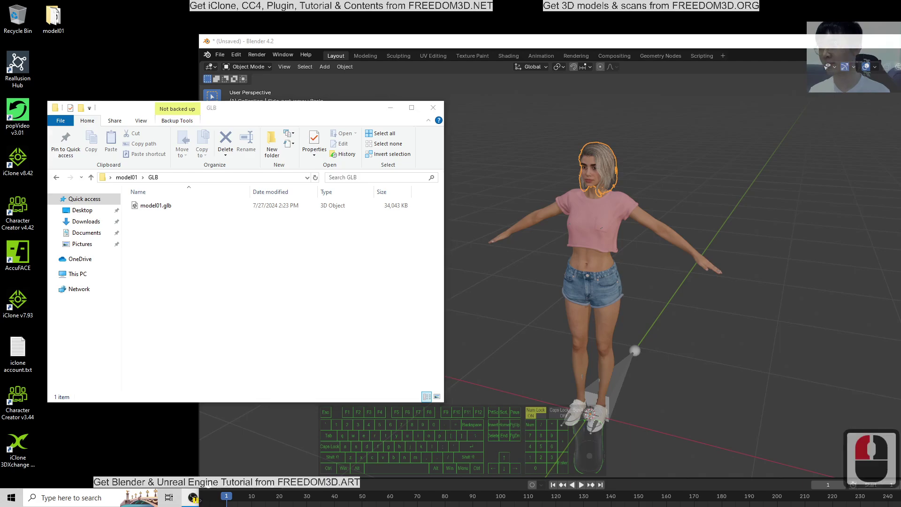
{"action": "left_click", "coordinate": [148, 210]}
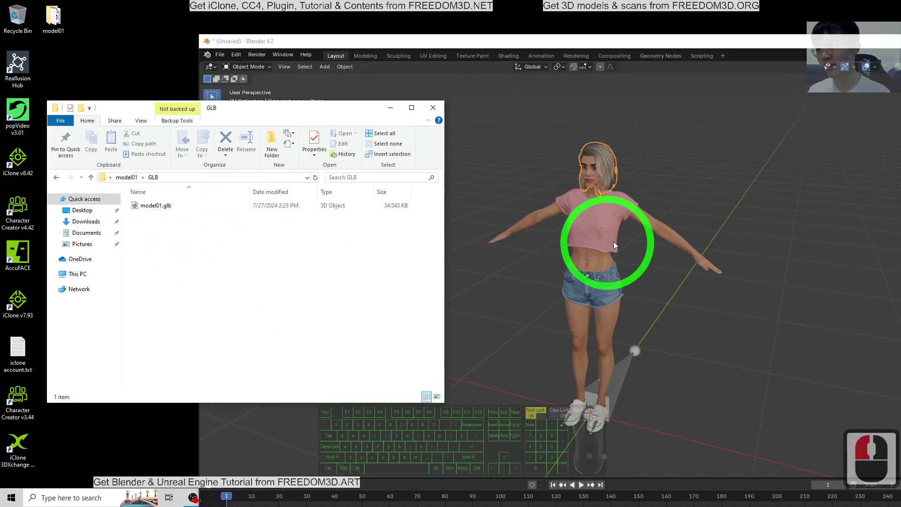
{"action": "left_click", "coordinate": [129, 179]}
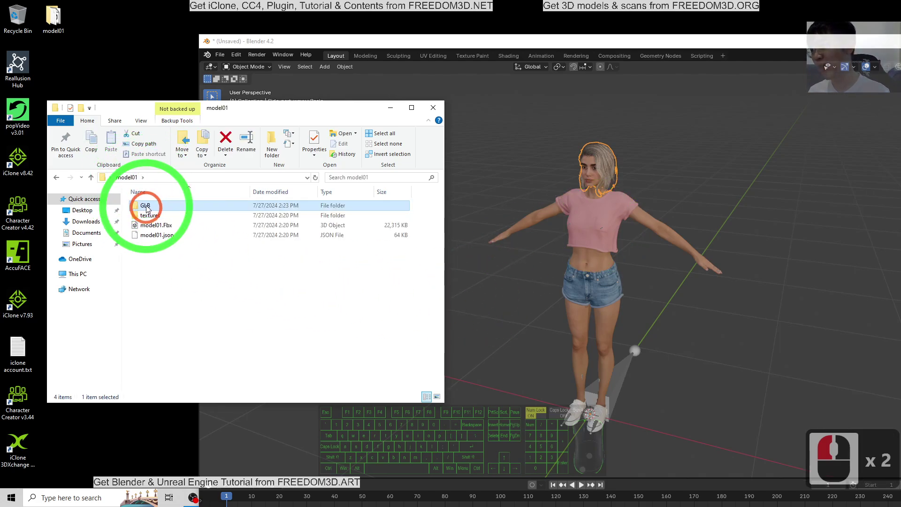
{"action": "right_click", "coordinate": [181, 310]}
{"action": "left_click", "coordinate": [243, 423]}
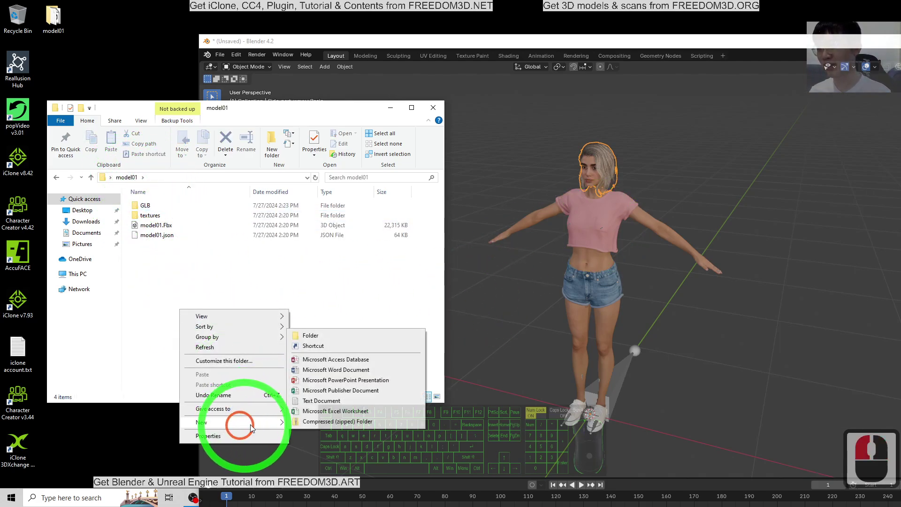
{"action": "left_click", "coordinate": [329, 276]}
{"action": "type", "text": "G"}
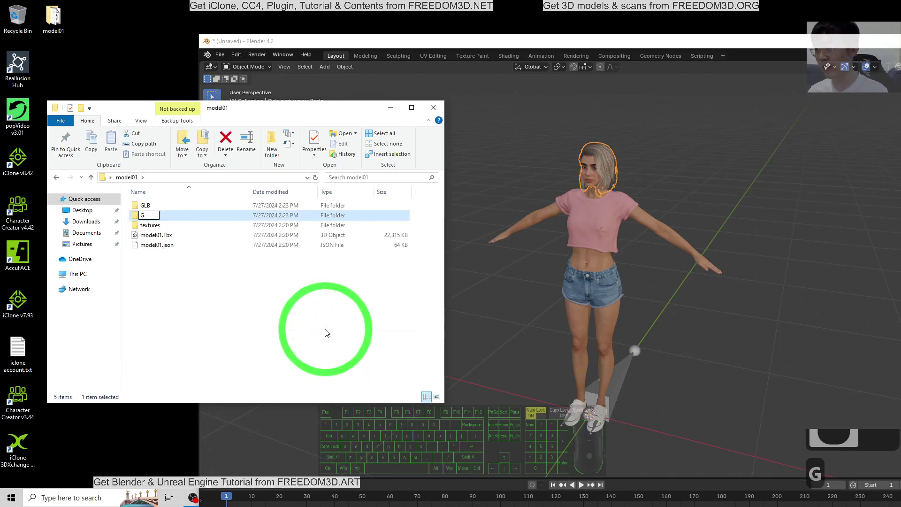
{"action": "key", "text": "Return"}
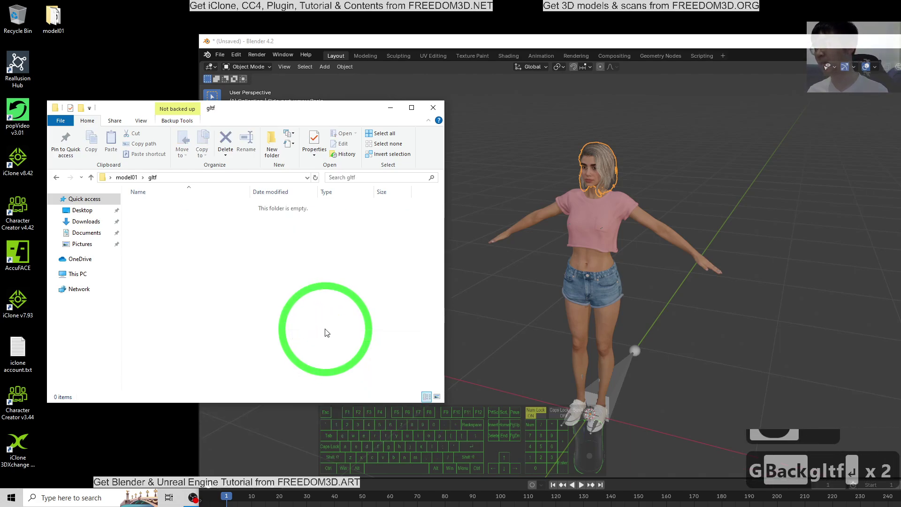
{"action": "left_click", "coordinate": [226, 67]}
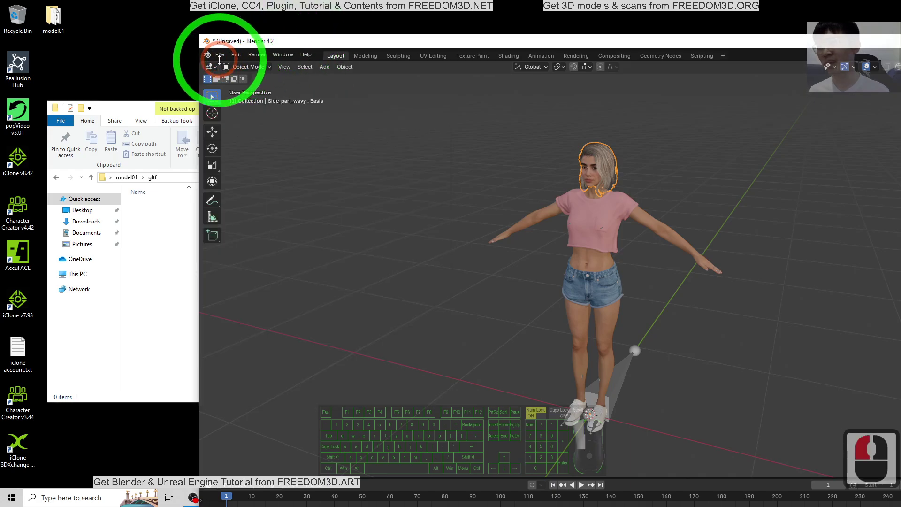
- Start another glTF 2.0 export with the format set to glTF Separate
{"action": "left_click", "coordinate": [219, 54]}
{"action": "left_click", "coordinate": [219, 55]}
{"action": "mouse_move", "coordinate": [243, 198]}
{"action": "left_click", "coordinate": [369, 289]}
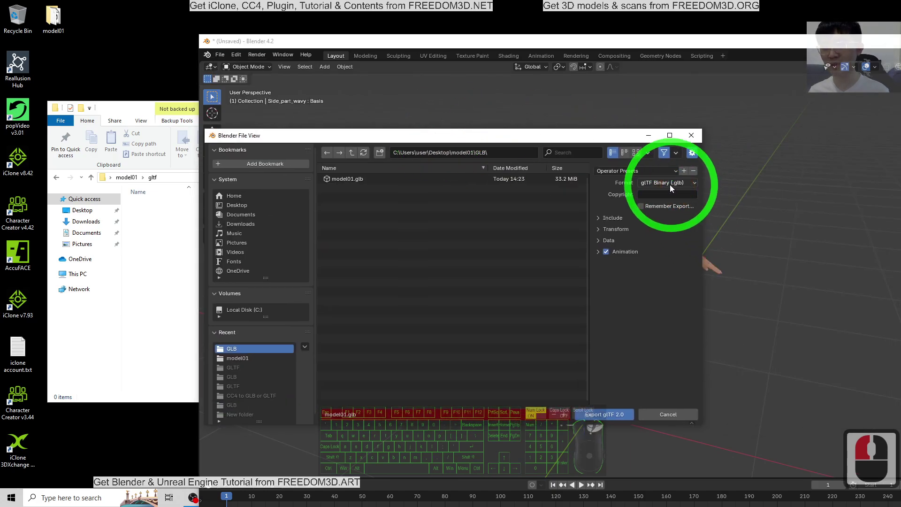
{"action": "left_click", "coordinate": [658, 185]}
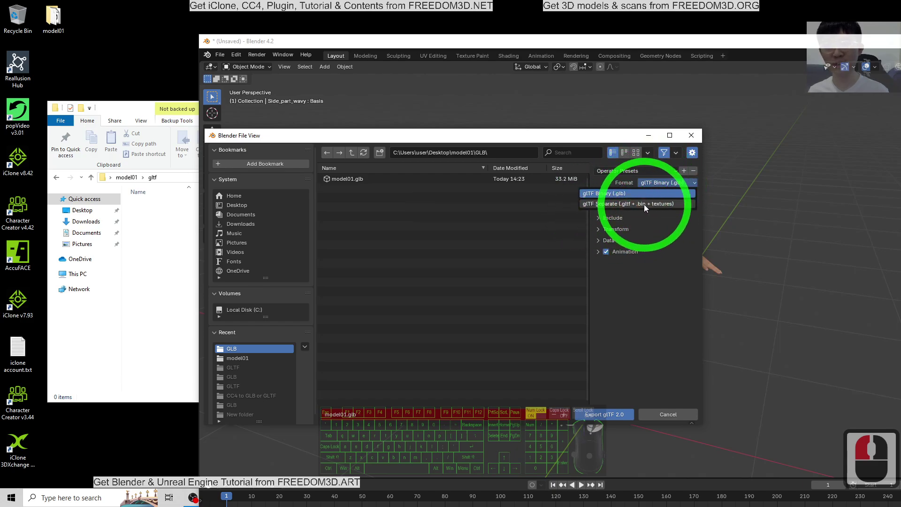
{"action": "left_click", "coordinate": [645, 205]}
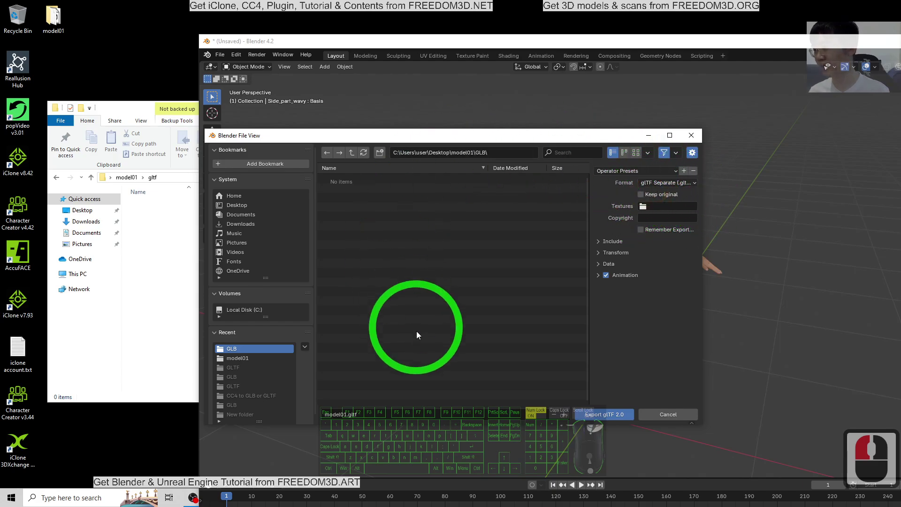
- Target the model01\gltf folder and export the character as model01.gltf
{"action": "left_click", "coordinate": [352, 153]}
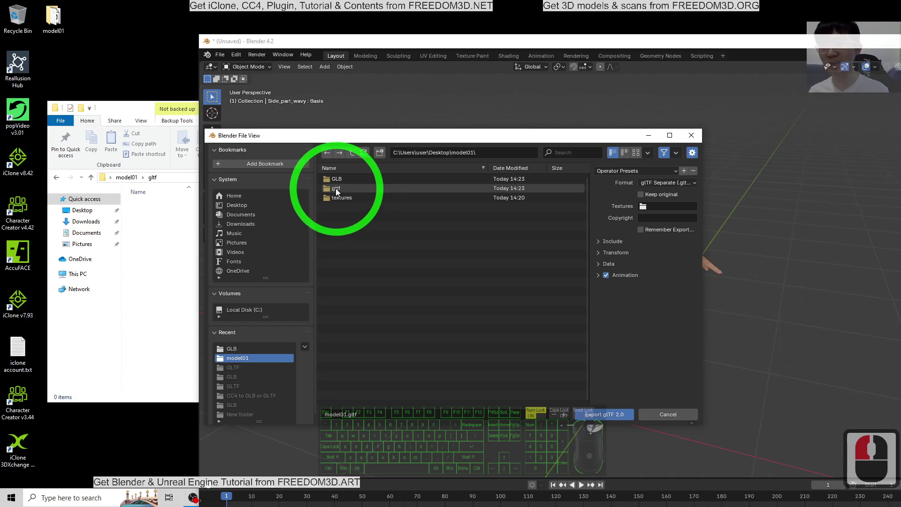
{"action": "double_click", "coordinate": [336, 188]}
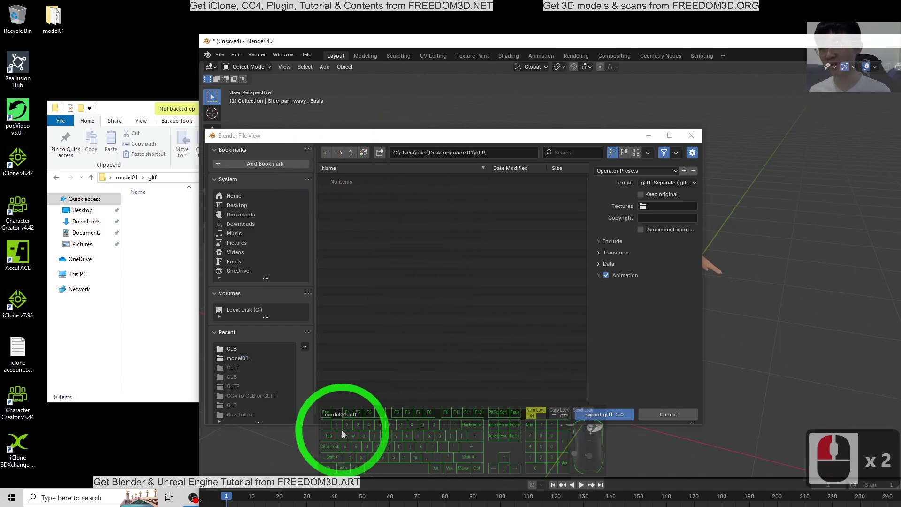
{"action": "left_click", "coordinate": [334, 417]}
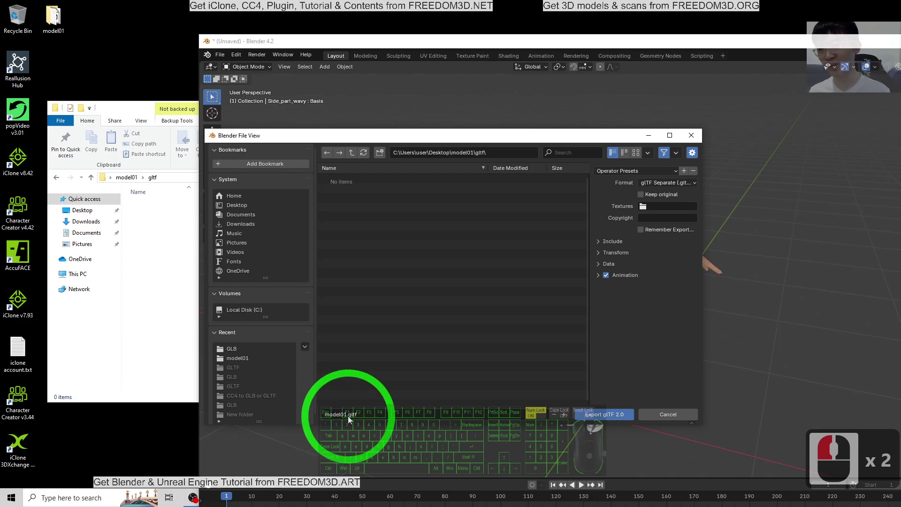
{"action": "left_click", "coordinate": [596, 415]}
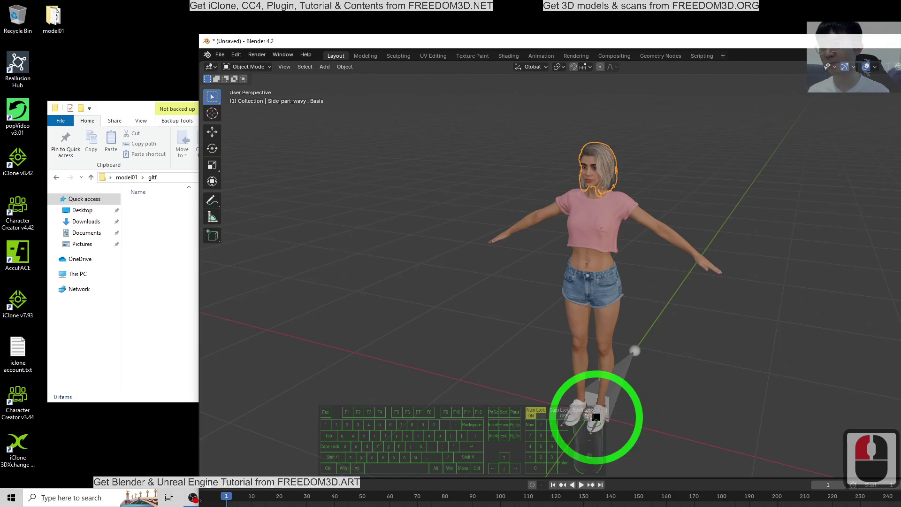
- View the gltf folder's exported files and textures as large thumbnails
{"action": "left_click", "coordinate": [187, 274]}
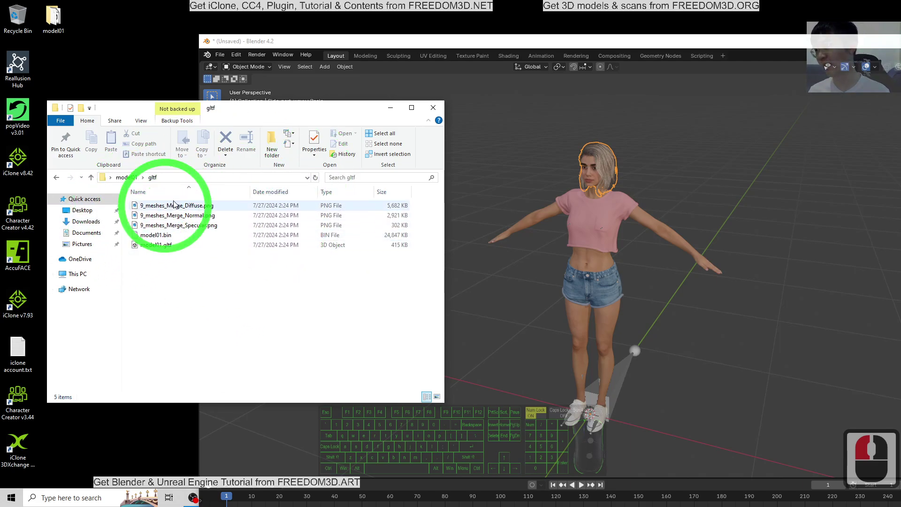
{"action": "right_click", "coordinate": [193, 290]}
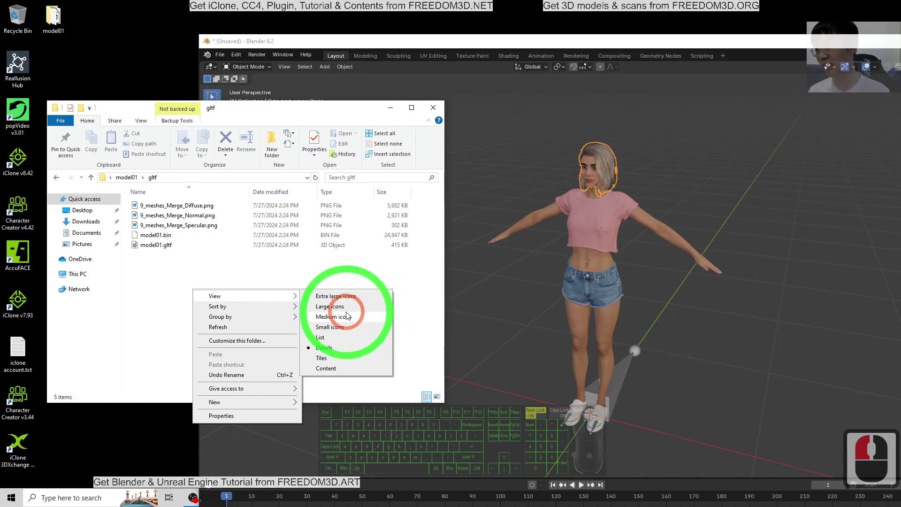
{"action": "left_click", "coordinate": [332, 306]}
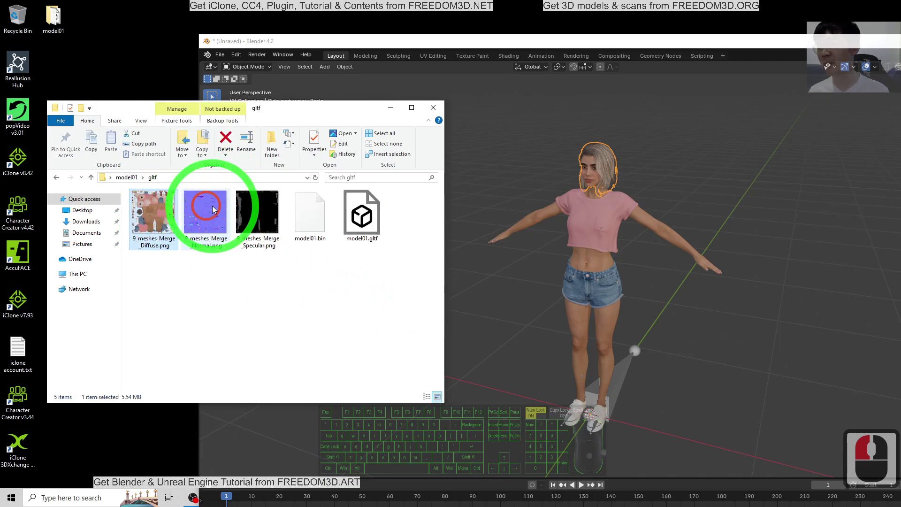
{"action": "left_click", "coordinate": [259, 214]}
{"action": "double_click", "coordinate": [679, 46]}
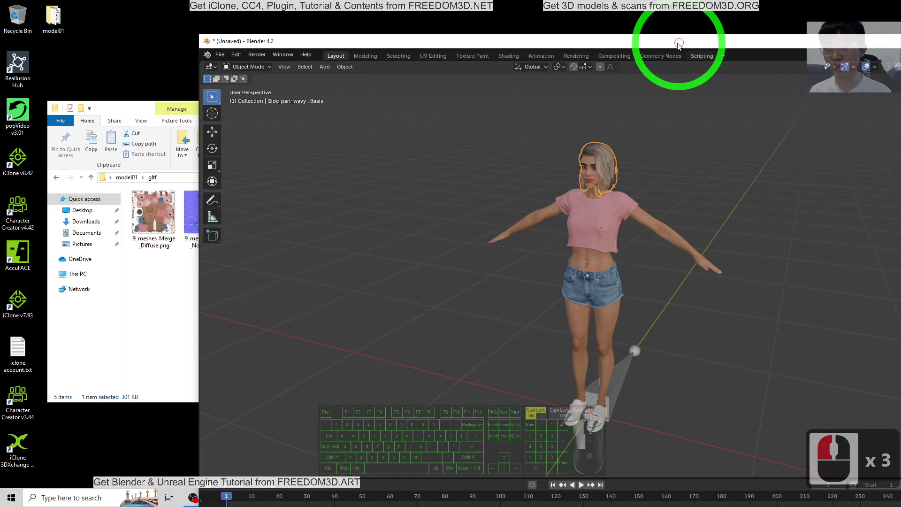
{"action": "left_click", "coordinate": [847, 5]}
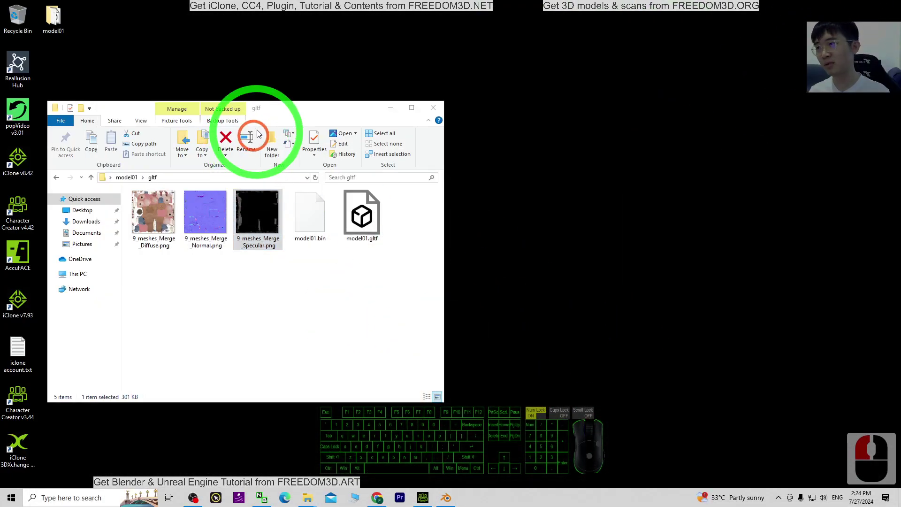
- Go back to the GLB folder and open model01.glb in 3D Viewer
{"action": "left_click", "coordinate": [92, 177]}
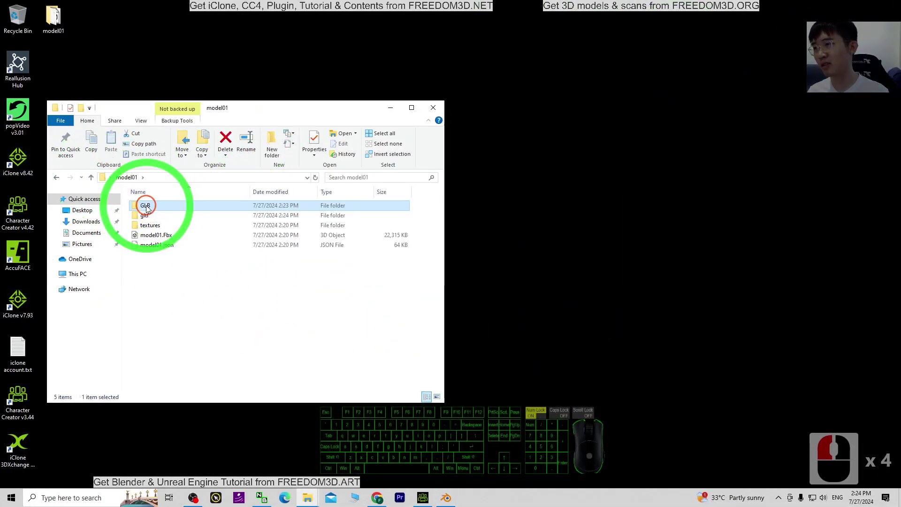
{"action": "double_click", "coordinate": [143, 206]}
{"action": "left_click", "coordinate": [94, 180]}
{"action": "double_click", "coordinate": [150, 216]}
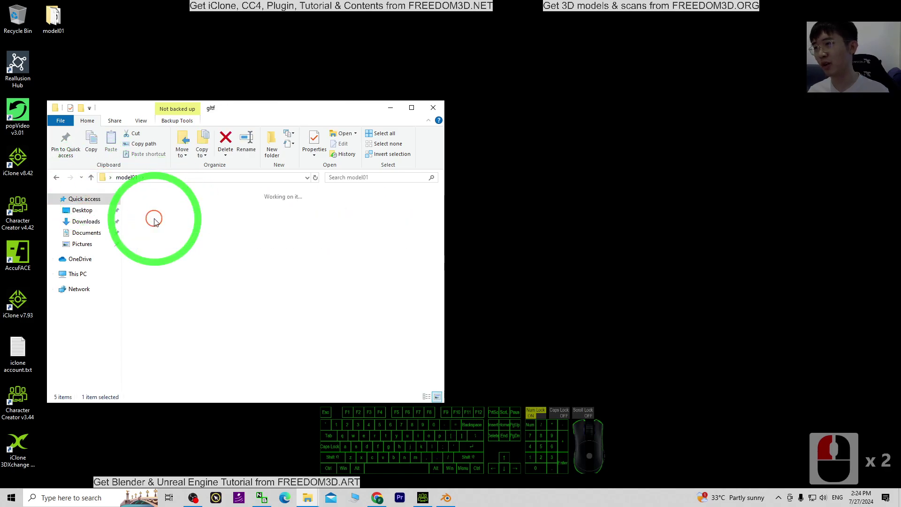
{"action": "left_click", "coordinate": [416, 237]}
{"action": "left_click", "coordinate": [3, 115]}
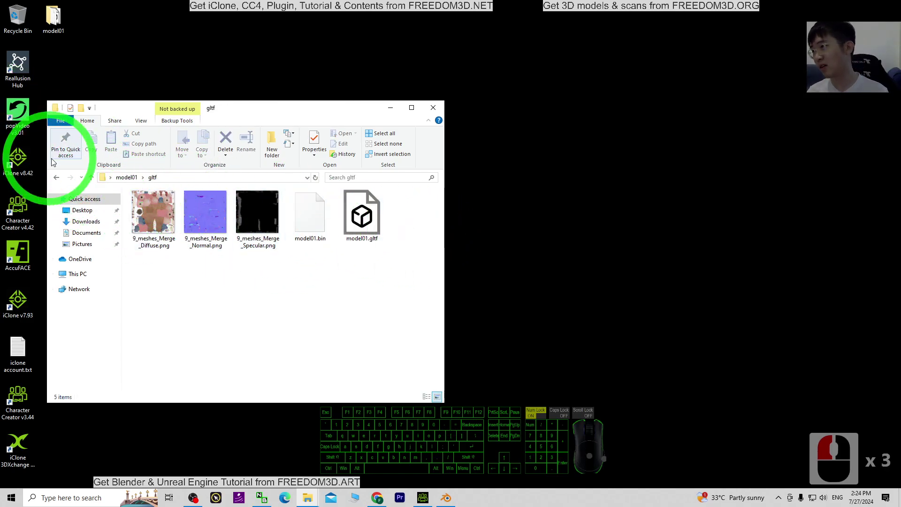
{"action": "left_click", "coordinate": [92, 178]}
{"action": "left_click", "coordinate": [225, 290]}
{"action": "double_click", "coordinate": [146, 207]}
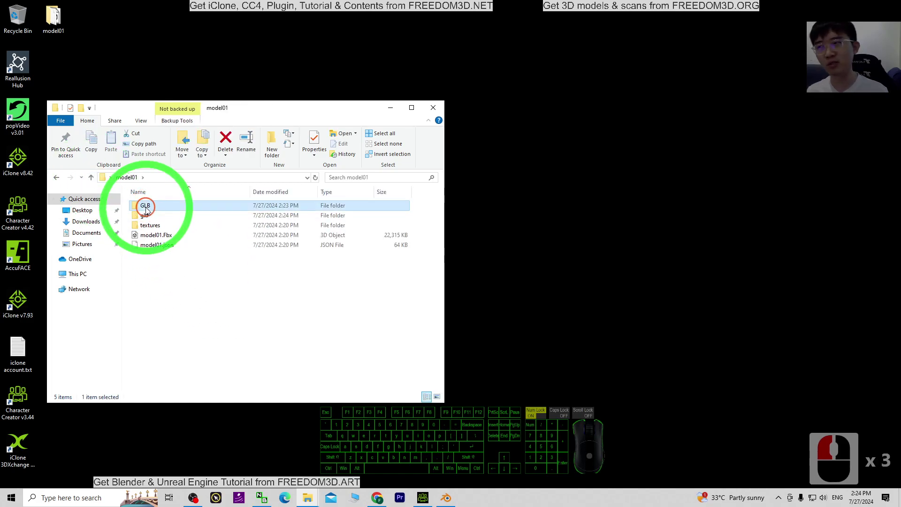
{"action": "left_click", "coordinate": [231, 207]}
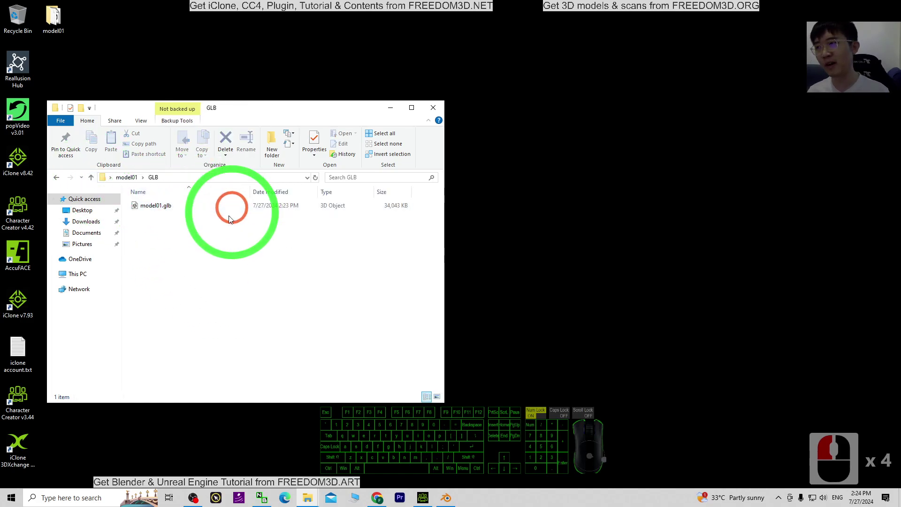
{"action": "double_click", "coordinate": [160, 205]}
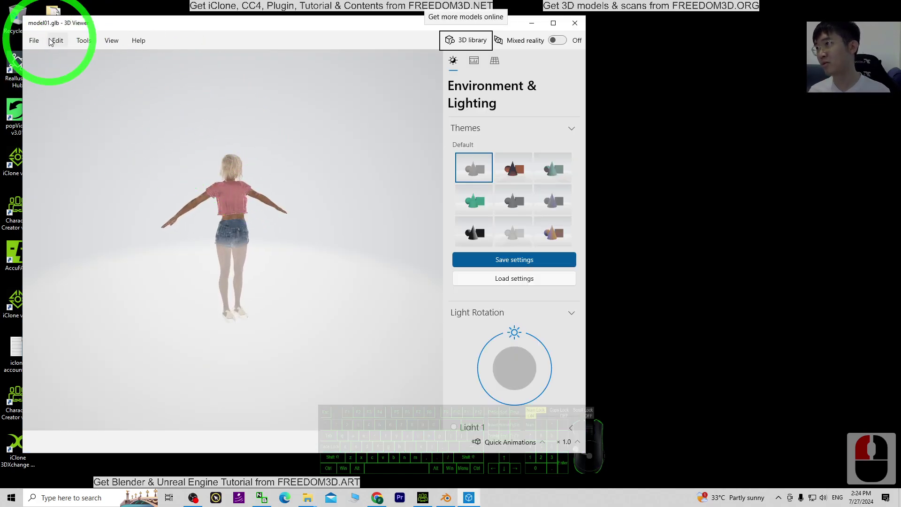
- Orbit model01.glb in 3D Viewer to see the character's side, then close the viewer
{"action": "left_click_drag", "start_coordinate": [308, 243], "coordinate": [246, 214]}
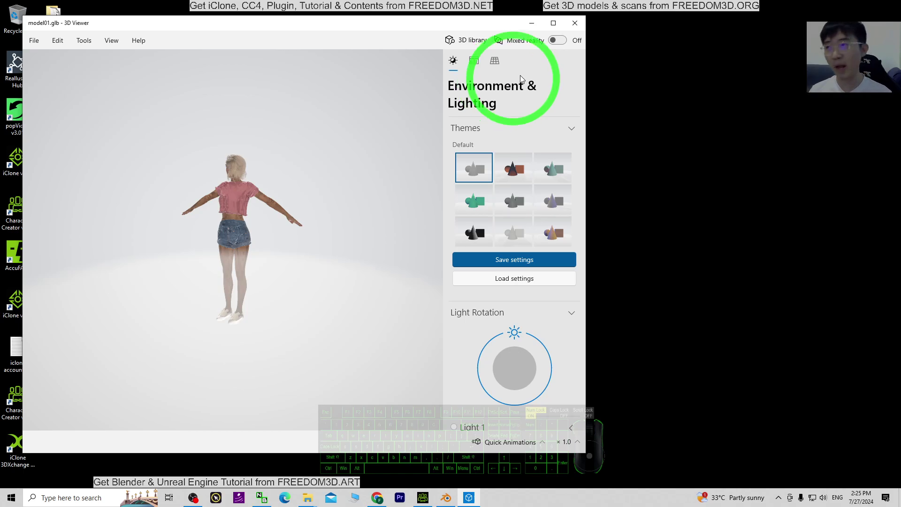
{"action": "left_click", "coordinate": [573, 23]}
{"action": "left_click", "coordinate": [212, 267]}
- Open model01.gltf from the gltf folder in 3D Viewer
{"action": "left_click", "coordinate": [90, 177]}
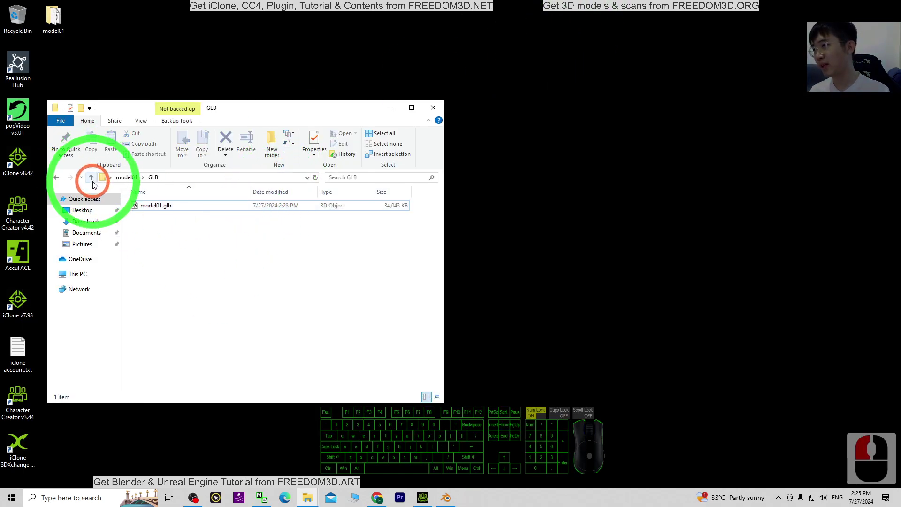
{"action": "double_click", "coordinate": [144, 216]}
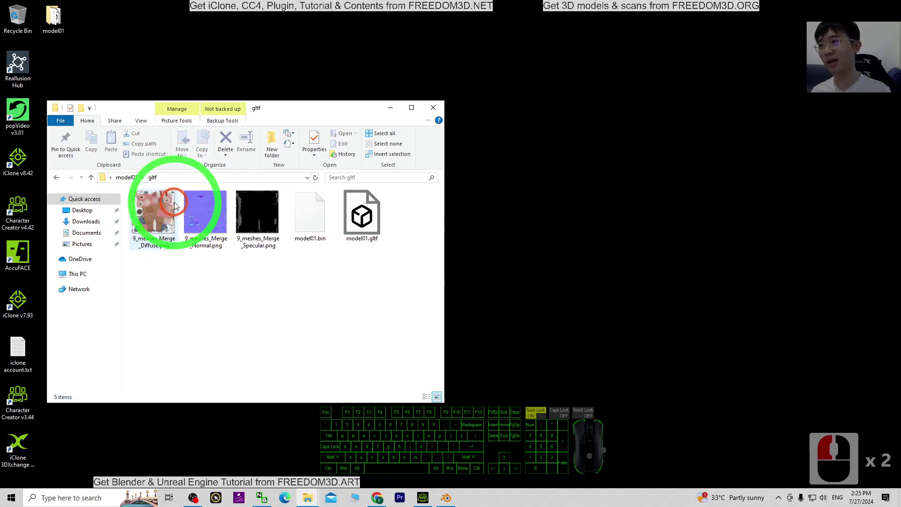
{"action": "left_click", "coordinate": [379, 223]}
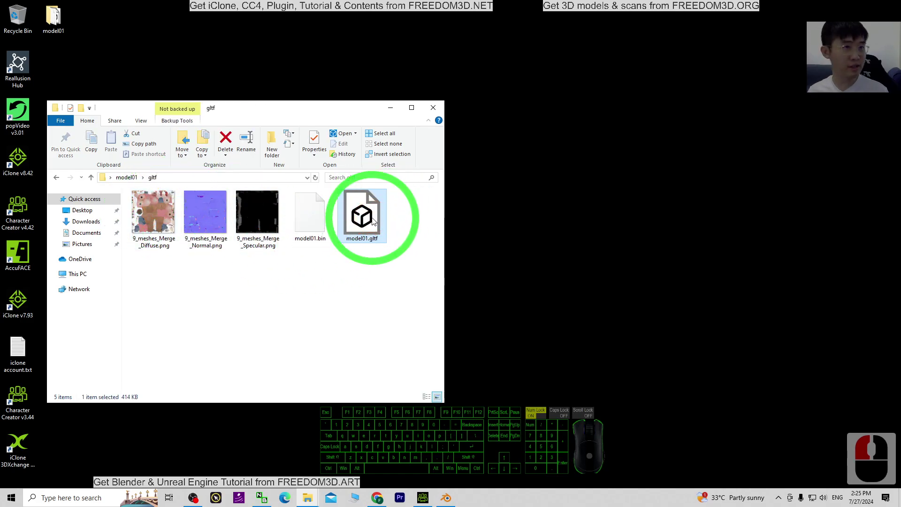
{"action": "double_click", "coordinate": [372, 219]}
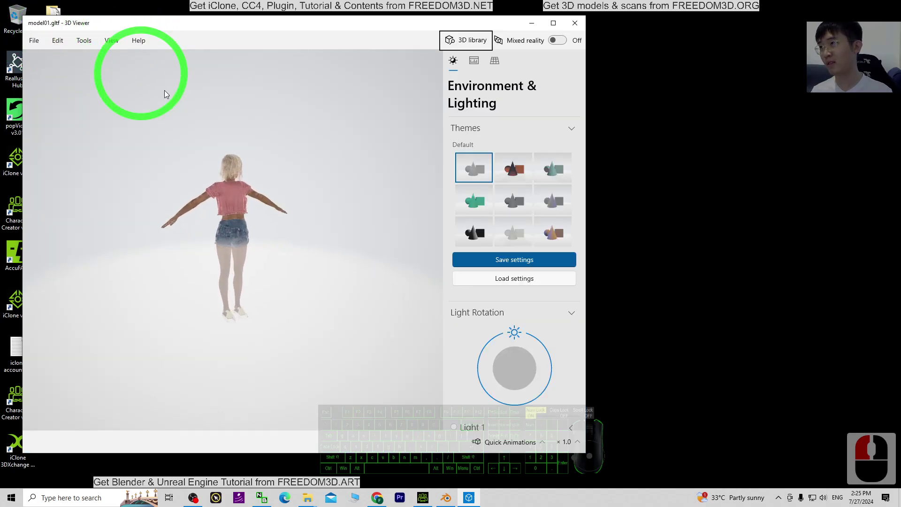
- Orbit the character to check her back and sides, then close the viewer
{"action": "left_click_drag", "start_coordinate": [197, 205], "coordinate": [281, 230]}
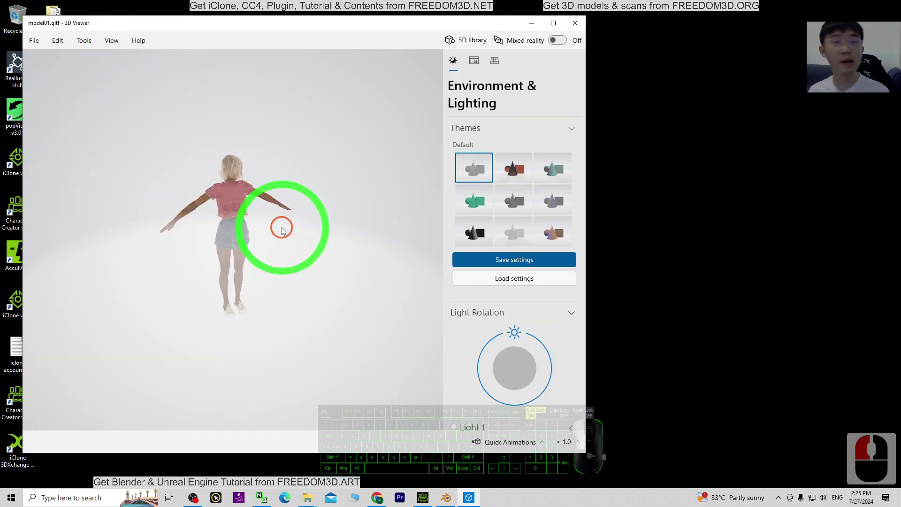
{"action": "left_click", "coordinate": [290, 250]}
{"action": "left_click_drag", "start_coordinate": [309, 269], "coordinate": [331, 276]}
{"action": "left_click_drag", "start_coordinate": [349, 276], "coordinate": [288, 235]}
{"action": "left_click", "coordinate": [572, 36]}
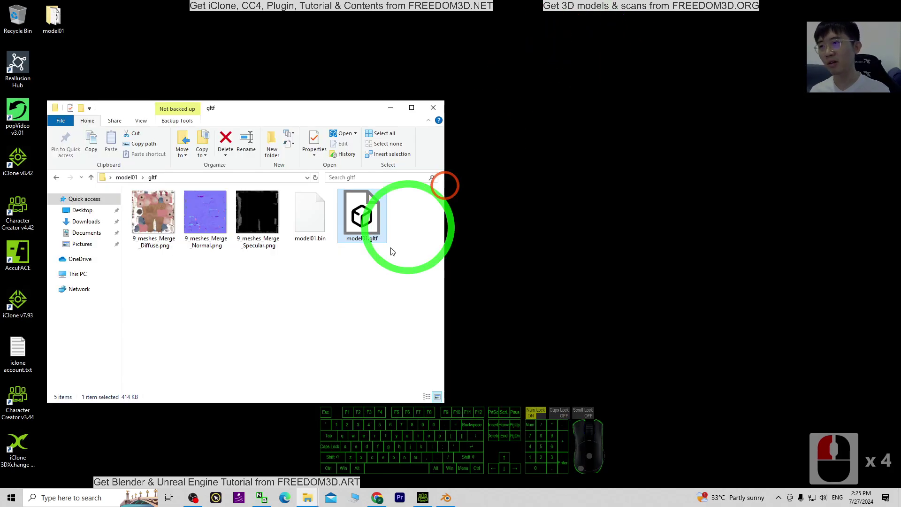
{"action": "left_click", "coordinate": [313, 261]}
- Open the GLB folder and launch Blender 4.2, dismissing the splash screen
{"action": "left_click", "coordinate": [91, 177]}
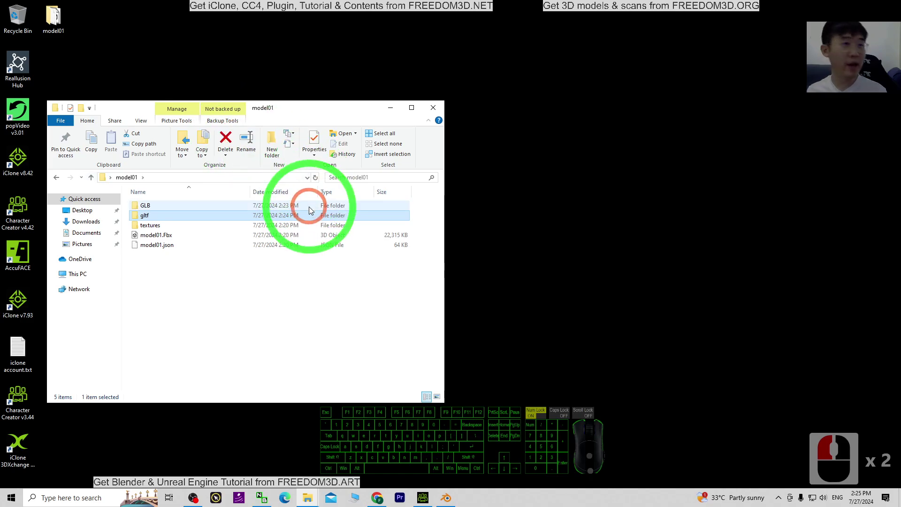
{"action": "double_click", "coordinate": [147, 209]}
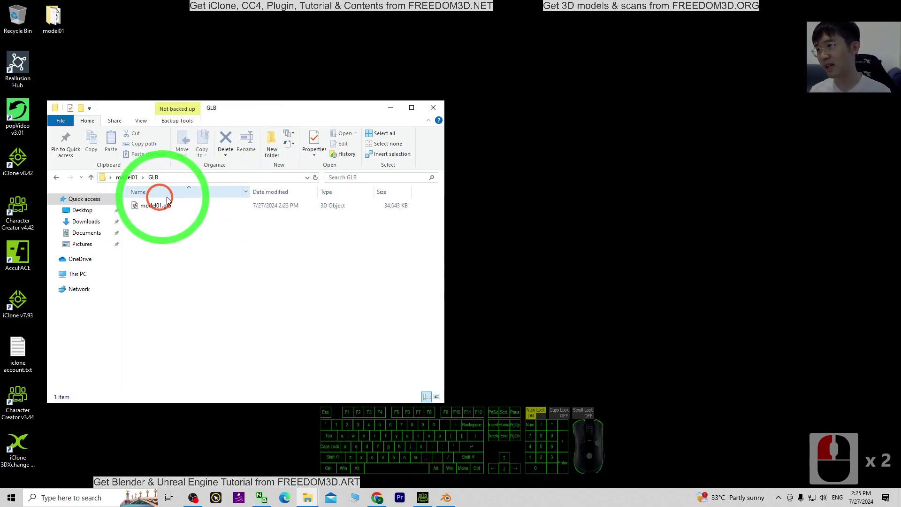
{"action": "left_click", "coordinate": [68, 499]}
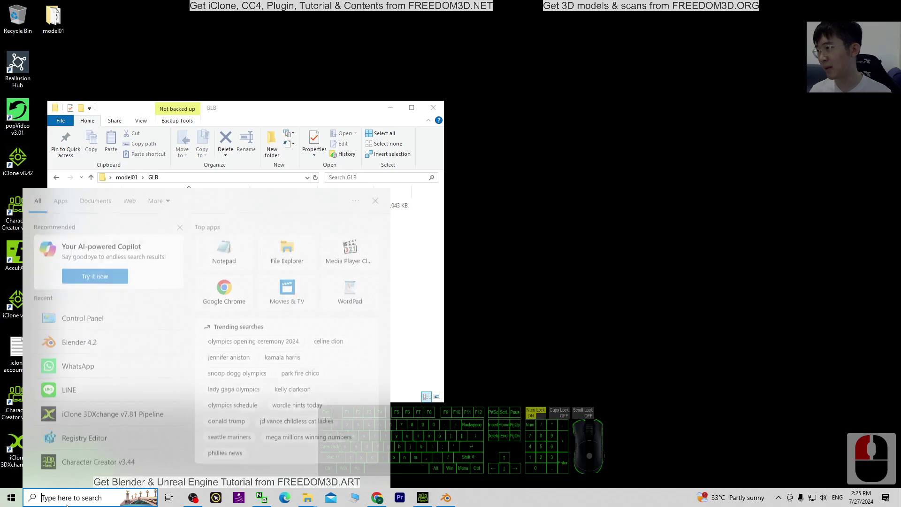
{"action": "left_click", "coordinate": [78, 339]}
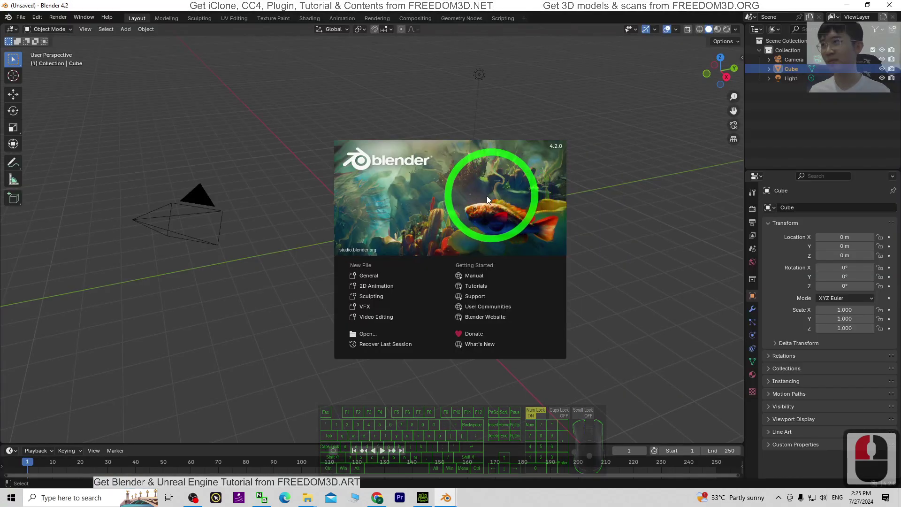
{"action": "left_click", "coordinate": [257, 150]}
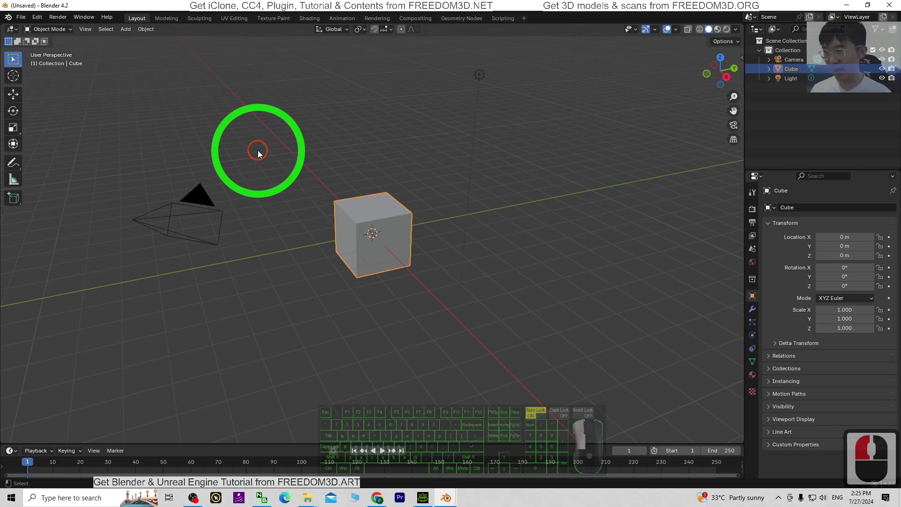
{"action": "left_click", "coordinate": [258, 150]}
- Select and delete the default camera, cube and light
{"action": "key", "text": "a"}
{"action": "key", "text": "Delete"}
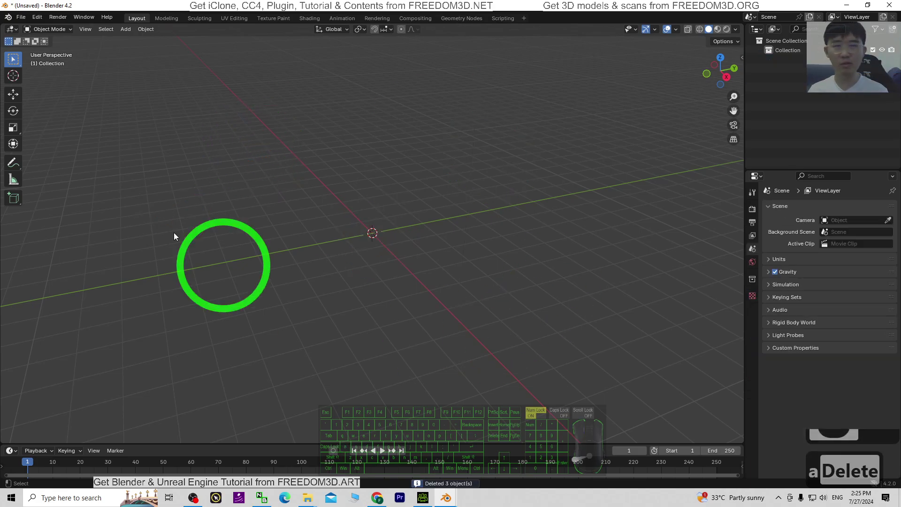
{"action": "left_click_drag", "start_coordinate": [374, 5], "coordinate": [593, 22]}
- Start a glTF 2.0 (.glb/.gltf) import
{"action": "left_click", "coordinate": [240, 36]}
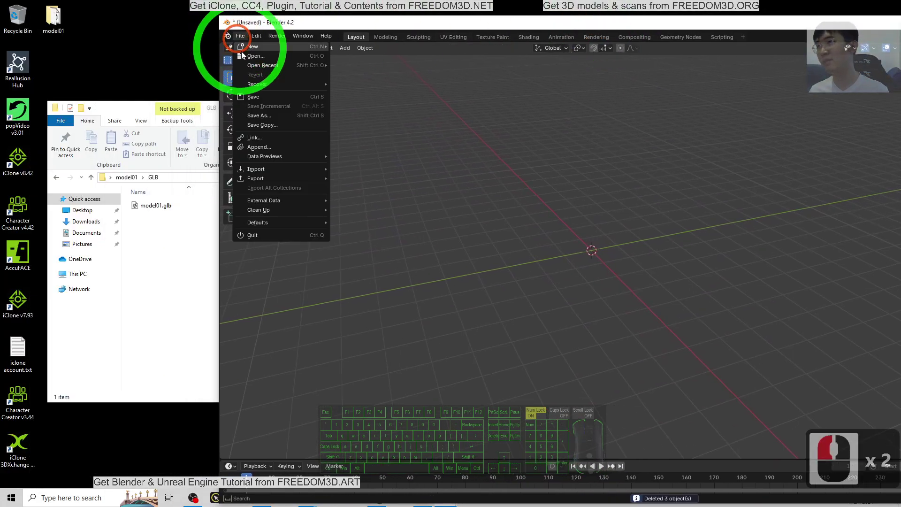
{"action": "left_click", "coordinate": [282, 169]}
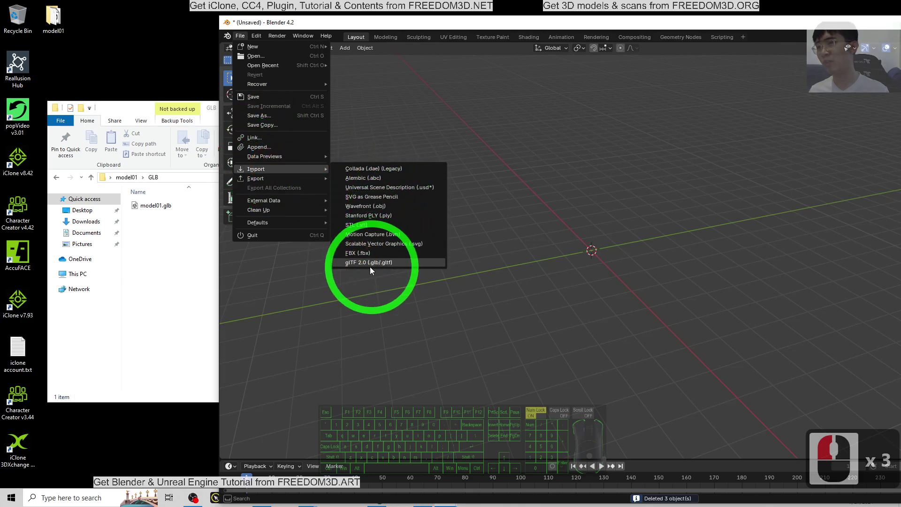
{"action": "left_click", "coordinate": [373, 263]}
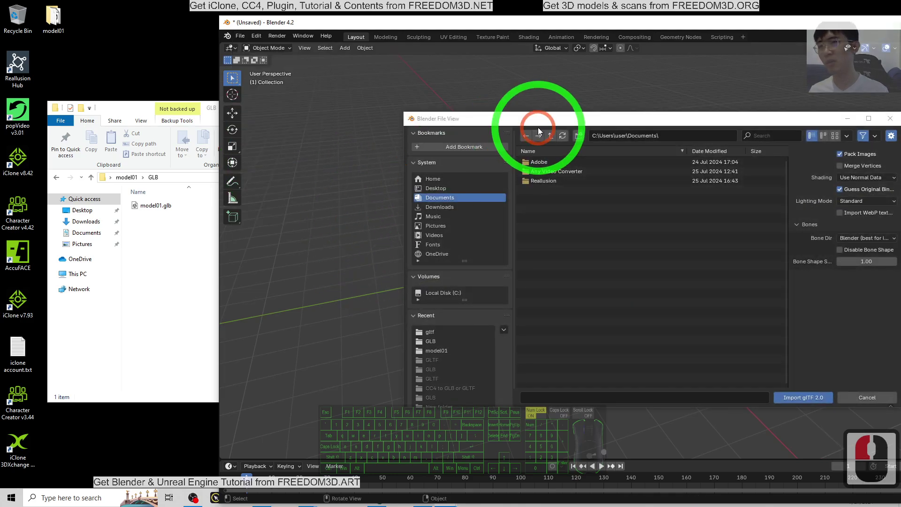
{"action": "left_click_drag", "start_coordinate": [538, 113], "coordinate": [412, 105]}
- Browse to Desktop > model01 > GLB and import model01.glb
{"action": "left_click", "coordinate": [435, 184]}
{"action": "left_click", "coordinate": [438, 180]}
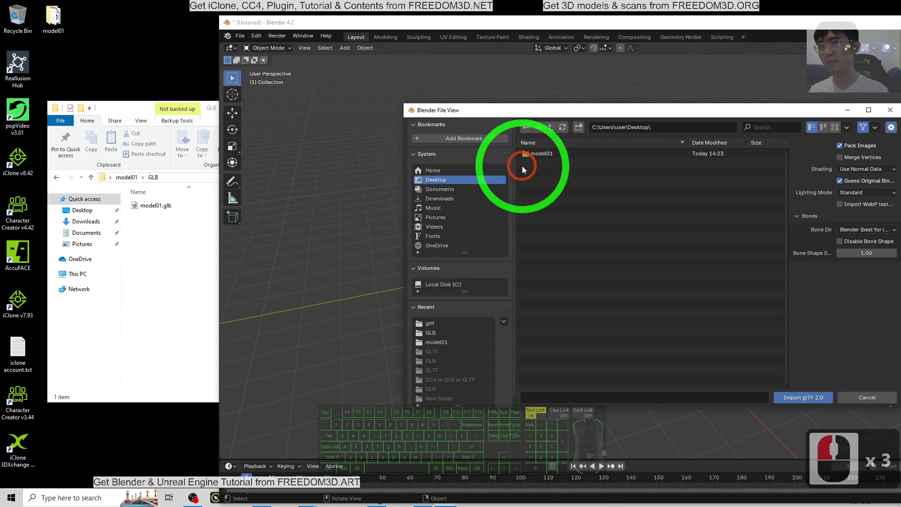
{"action": "left_click", "coordinate": [536, 155]}
{"action": "double_click", "coordinate": [546, 155]}
{"action": "left_click", "coordinate": [544, 154]}
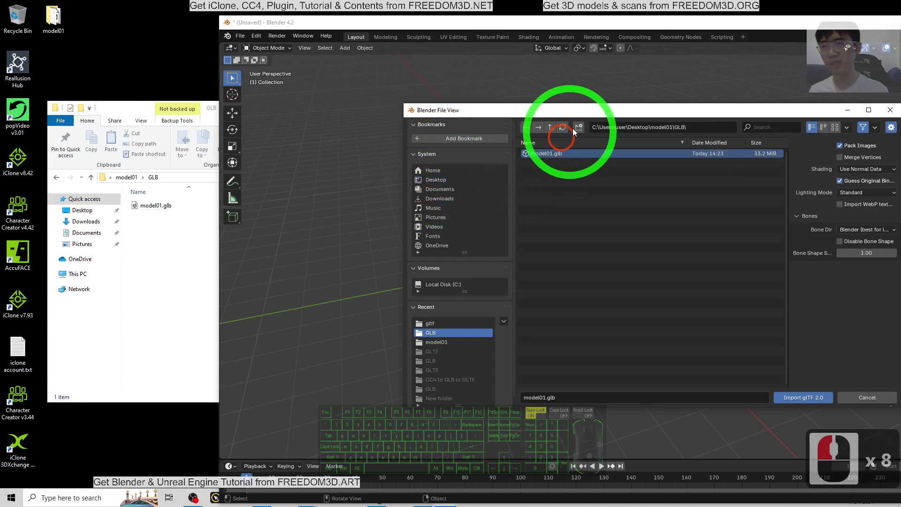
{"action": "left_click_drag", "start_coordinate": [454, 110], "coordinate": [214, 94]}
{"action": "left_click", "coordinate": [564, 381]}
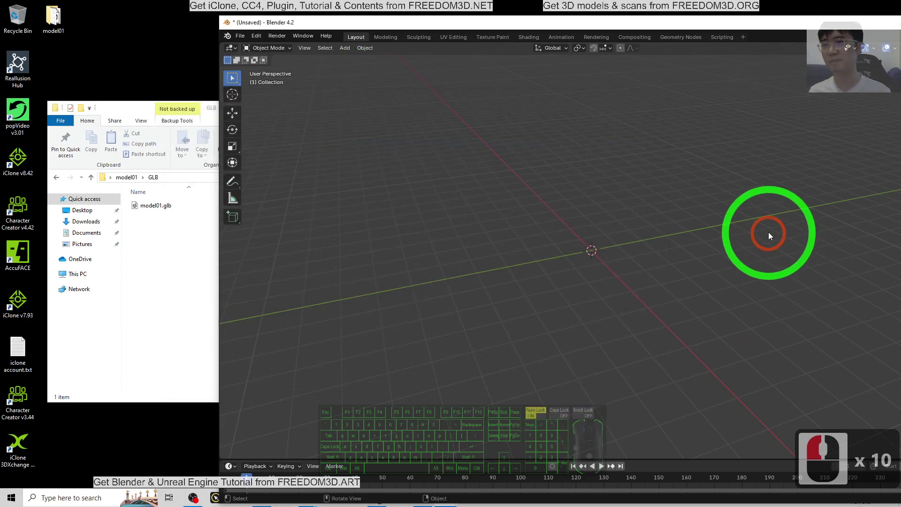
{"action": "left_click_drag", "start_coordinate": [666, 22], "coordinate": [493, 1]}
- Switch the viewport to Material Preview and orbit around the textured character
{"action": "scroll", "coordinate": [456, 153], "scroll_direction": "up", "scroll_amount": 8}
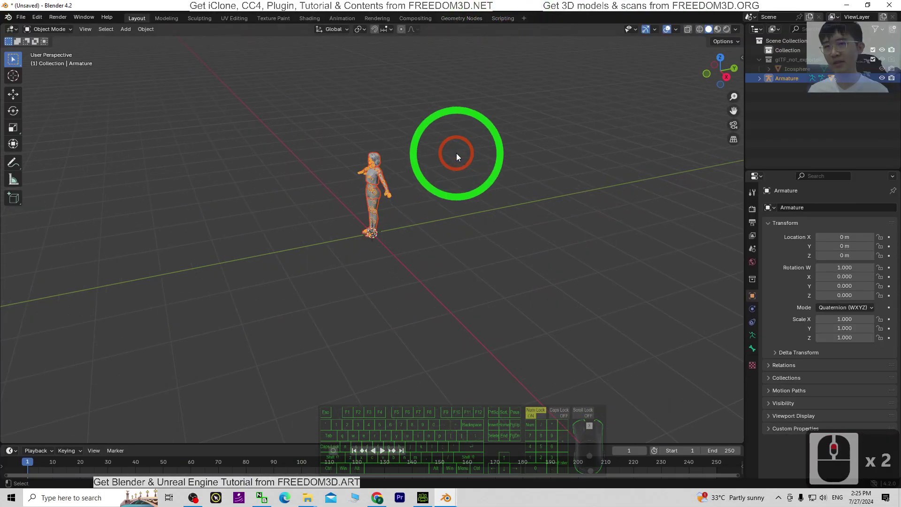
{"action": "middle_click_drag", "start_coordinate": [457, 141], "coordinate": [531, 312], "text": "shift"}
{"action": "scroll", "coordinate": [567, 233], "scroll_direction": "up", "scroll_amount": 2}
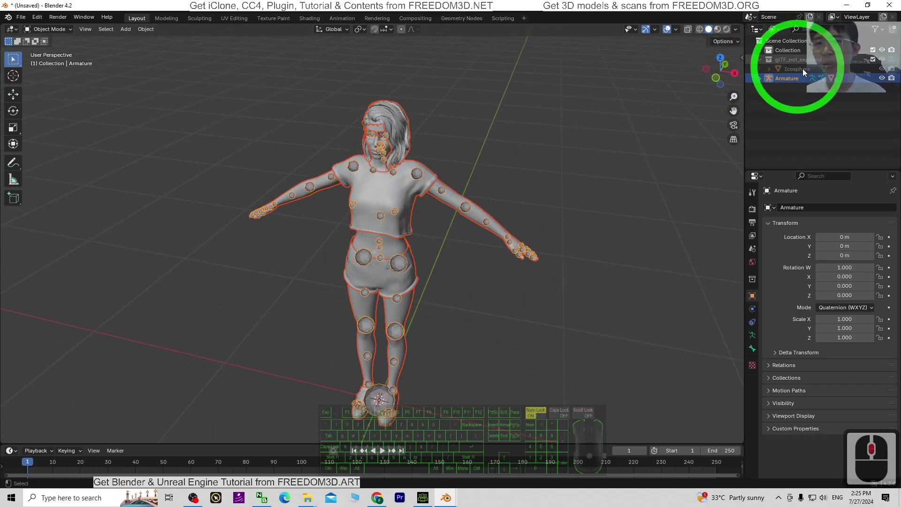
{"action": "scroll", "coordinate": [535, 277], "scroll_direction": "up", "scroll_amount": 1}
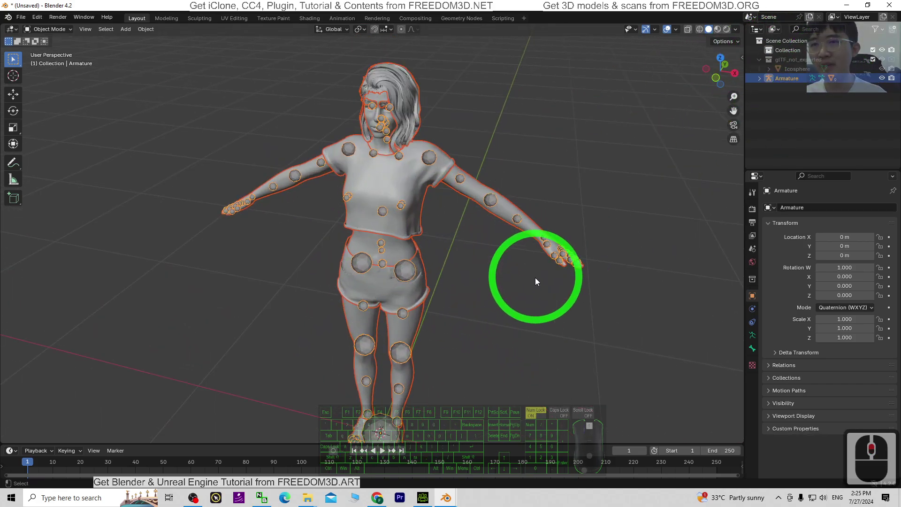
{"action": "left_click", "coordinate": [718, 30]}
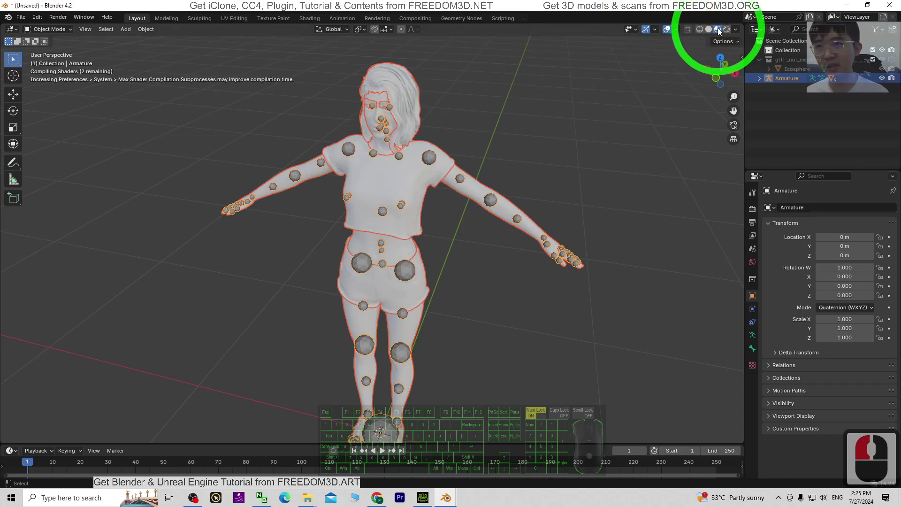
{"action": "middle_click_drag", "start_coordinate": [553, 249], "coordinate": [579, 232]}
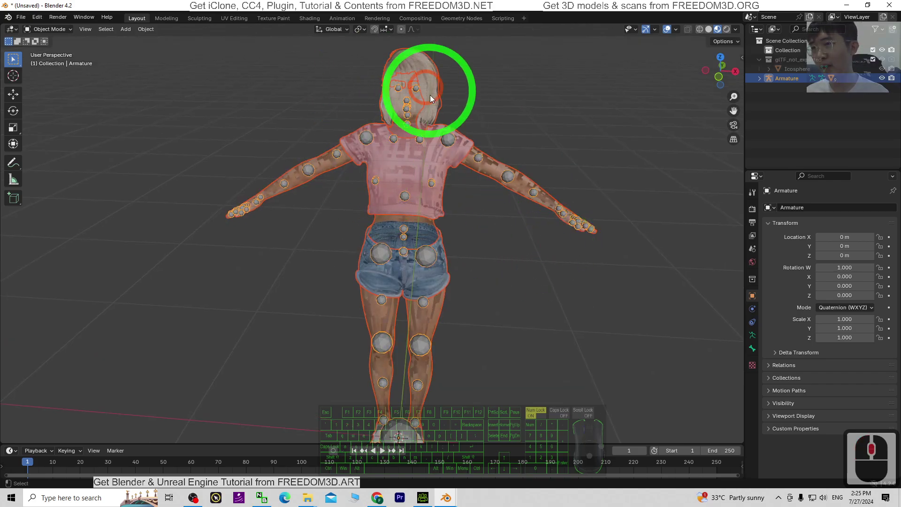
{"action": "middle_click_drag", "start_coordinate": [594, 203], "coordinate": [557, 215]}
{"action": "scroll", "coordinate": [545, 207], "scroll_direction": "up", "scroll_amount": 2}
{"action": "middle_click_drag", "start_coordinate": [450, 111], "coordinate": [469, 254], "text": "shift"}
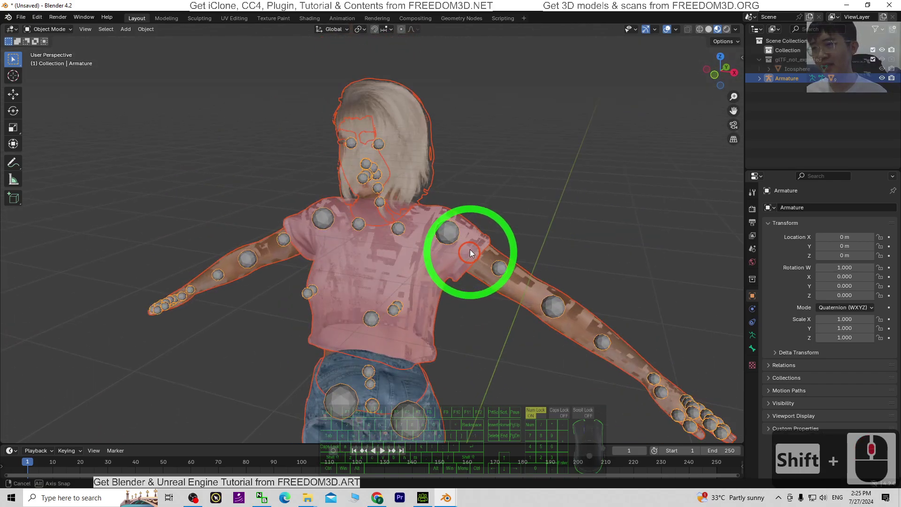
- Set the Side_part_wavy hair material's Render Method from Blended to Dithered
{"action": "left_click", "coordinate": [402, 137]}
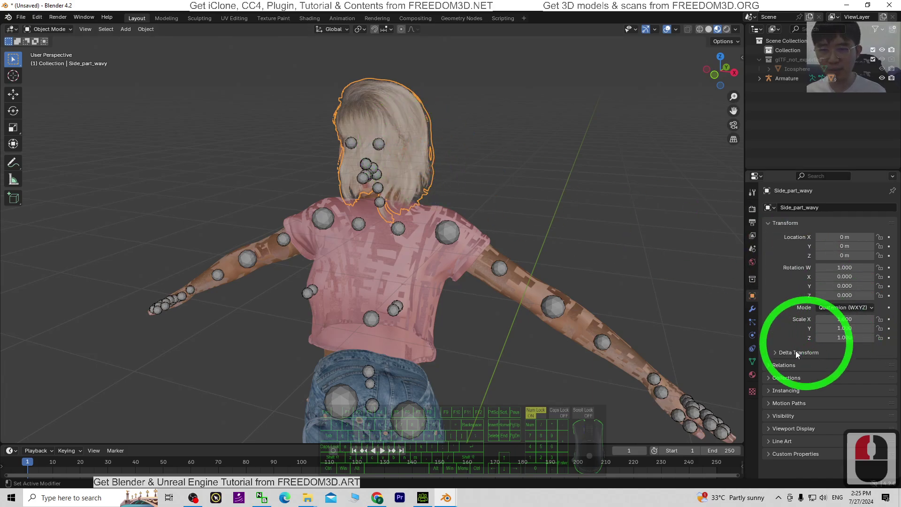
{"action": "left_click", "coordinate": [399, 134]}
{"action": "left_click", "coordinate": [781, 345]}
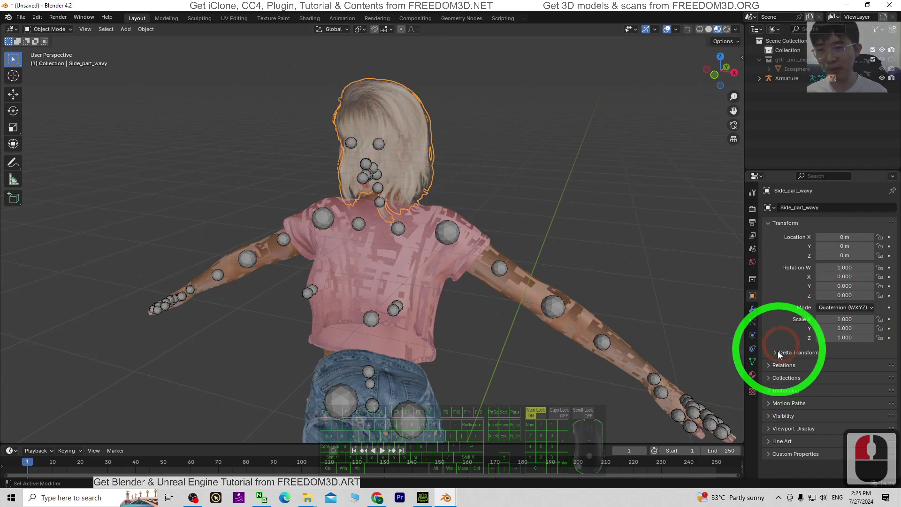
{"action": "left_click", "coordinate": [751, 375]}
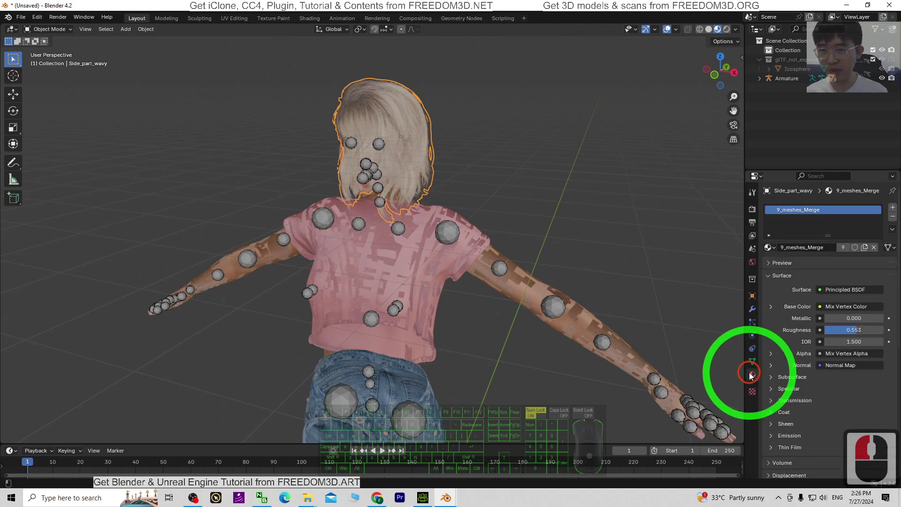
{"action": "left_click_drag", "start_coordinate": [899, 322], "coordinate": [899, 443]}
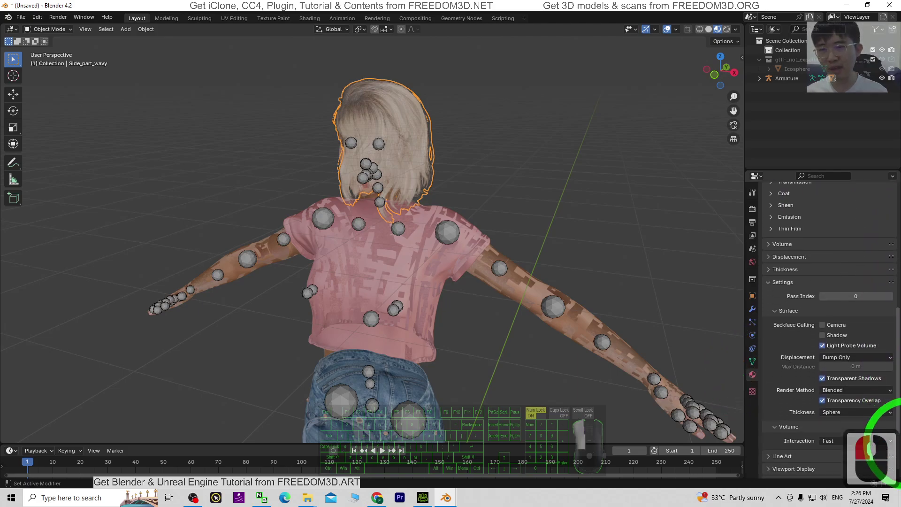
{"action": "left_click", "coordinate": [835, 387]}
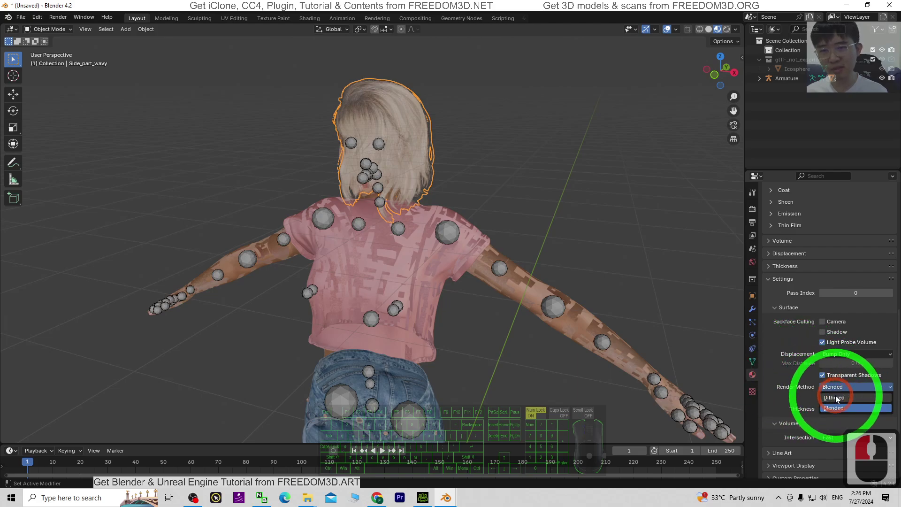
{"action": "left_click", "coordinate": [834, 397]}
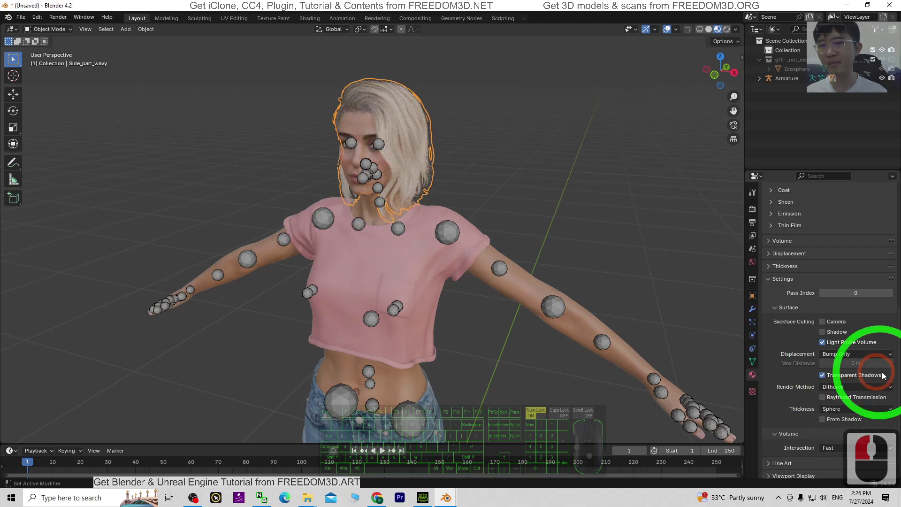
- Compare the model with armature bones hidden and shown, then select the Armature
{"action": "middle_click_drag", "start_coordinate": [547, 179], "coordinate": [447, 197]}
{"action": "scroll", "coordinate": [661, 84], "scroll_direction": "up", "scroll_amount": 2}
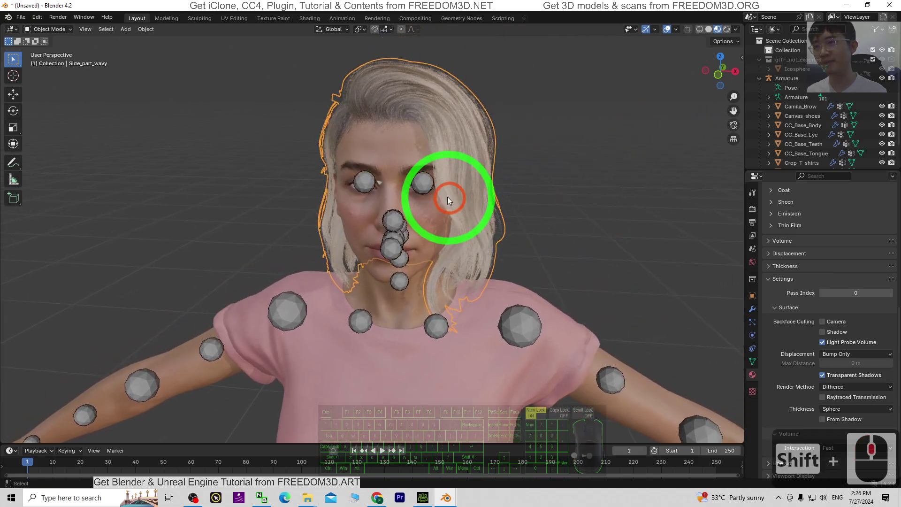
{"action": "left_click", "coordinate": [882, 79]}
{"action": "left_click", "coordinate": [882, 78]}
{"action": "left_click", "coordinate": [882, 79]}
{"action": "left_click", "coordinate": [882, 79]}
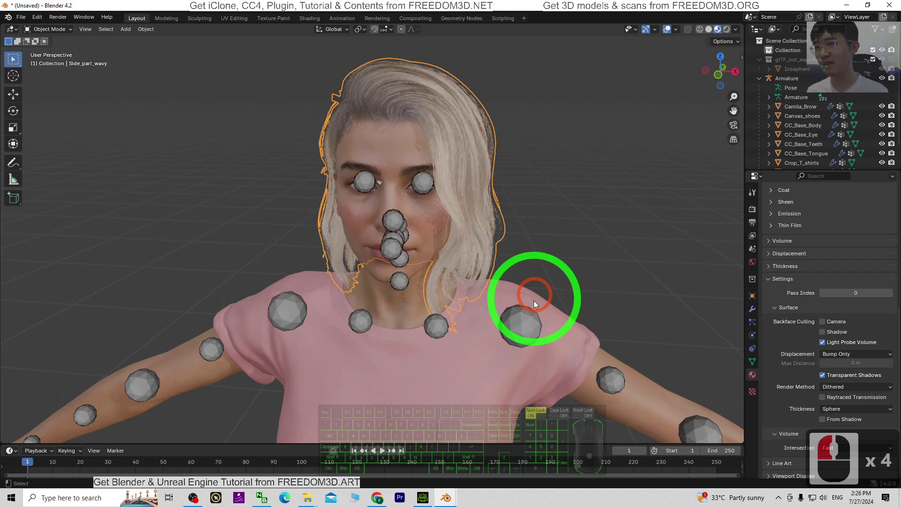
{"action": "scroll", "coordinate": [516, 367], "scroll_direction": "down", "scroll_amount": 2}
{"action": "middle_click_drag", "start_coordinate": [513, 394], "coordinate": [488, 325], "text": "shift"}
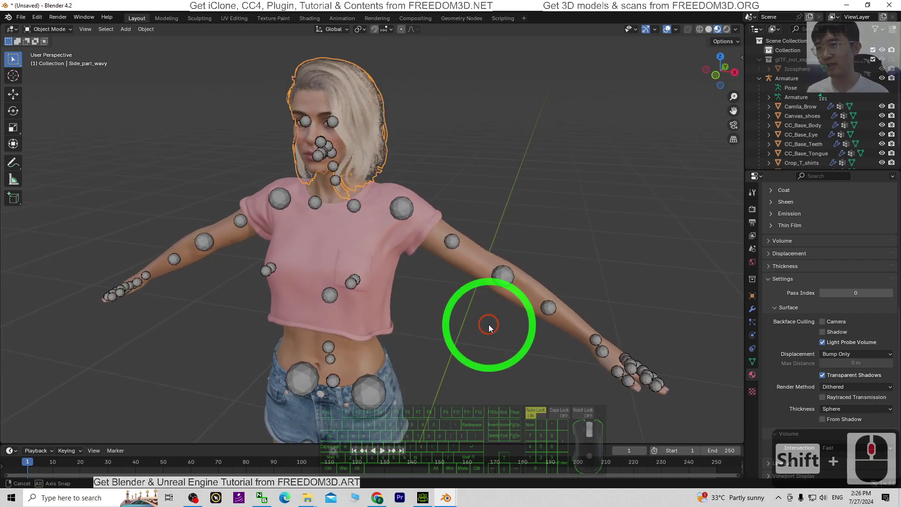
{"action": "left_click", "coordinate": [403, 208]}
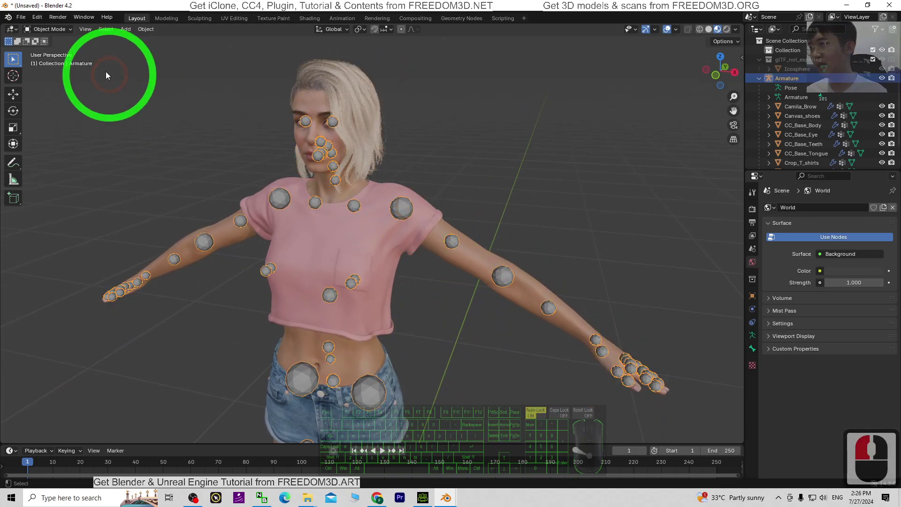
- Switch the armature into Pose Mode
{"action": "left_click", "coordinate": [58, 30]}
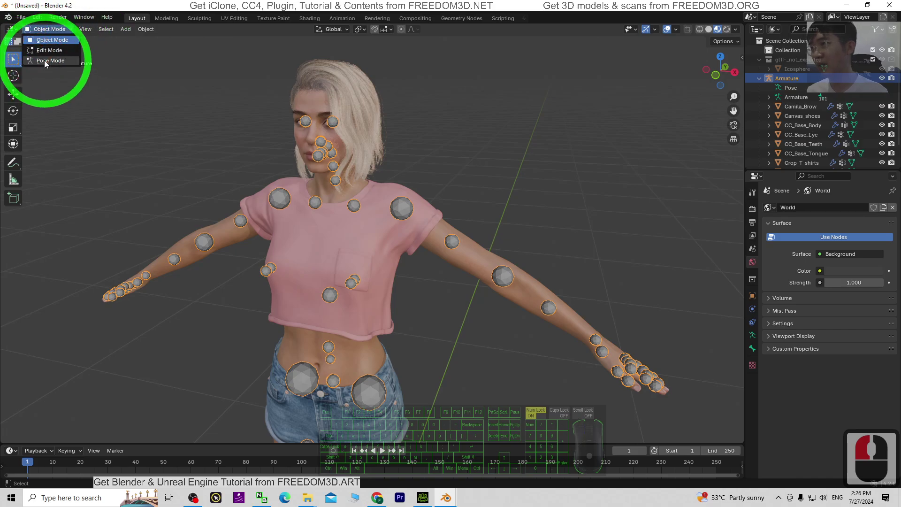
{"action": "left_click", "coordinate": [50, 50]}
{"action": "left_click", "coordinate": [518, 164]}
{"action": "middle_click_drag", "start_coordinate": [518, 165], "coordinate": [458, 204]}
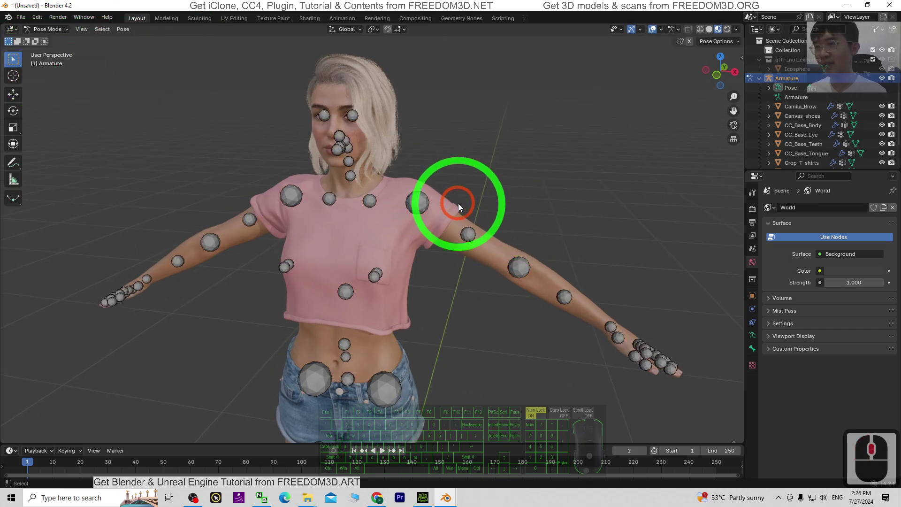
- Rotate the left upper-arm bone down to test it, then undo back to the T-pose
{"action": "left_click", "coordinate": [417, 202]}
{"action": "left_click", "coordinate": [13, 112]}
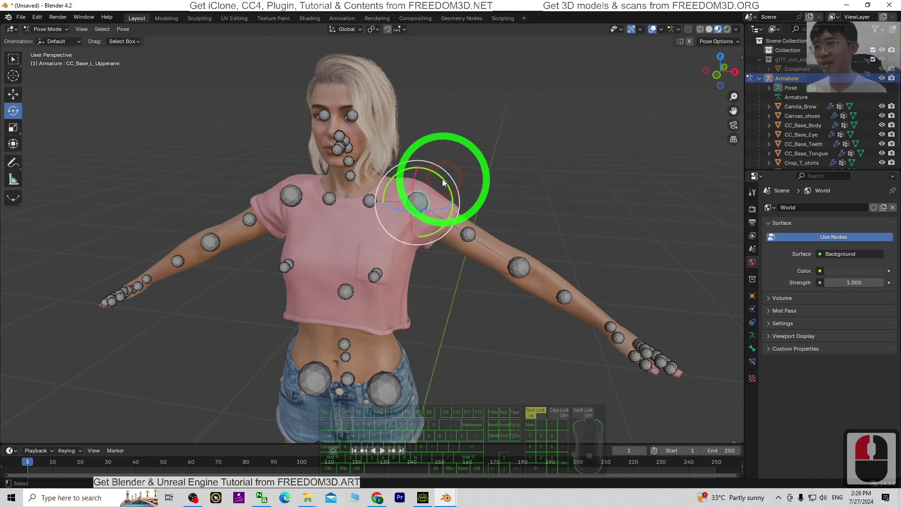
{"action": "left_click_drag", "start_coordinate": [443, 180], "coordinate": [446, 216]}
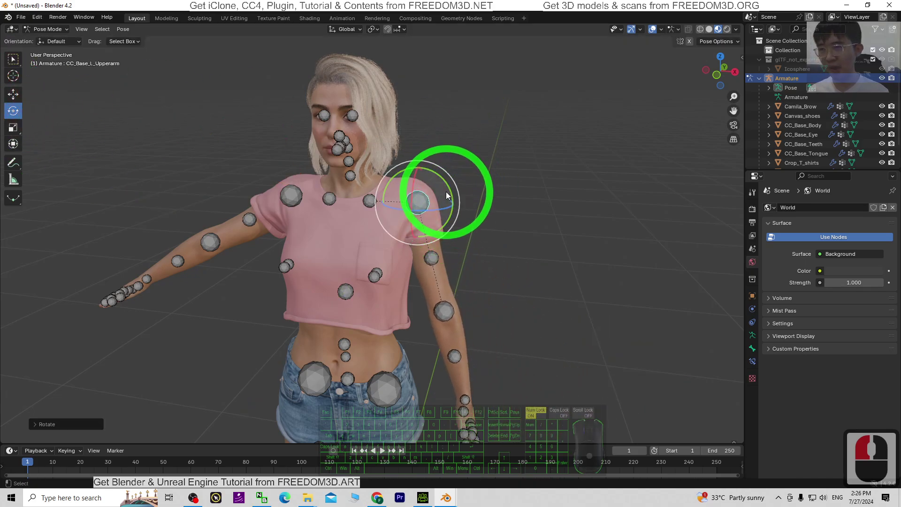
{"action": "key", "text": "ctrl+z"}
- Twist and bend the left forearm bone, undoing each test rotation
{"action": "middle_click_drag", "start_coordinate": [473, 342], "coordinate": [510, 233], "text": "shift"}
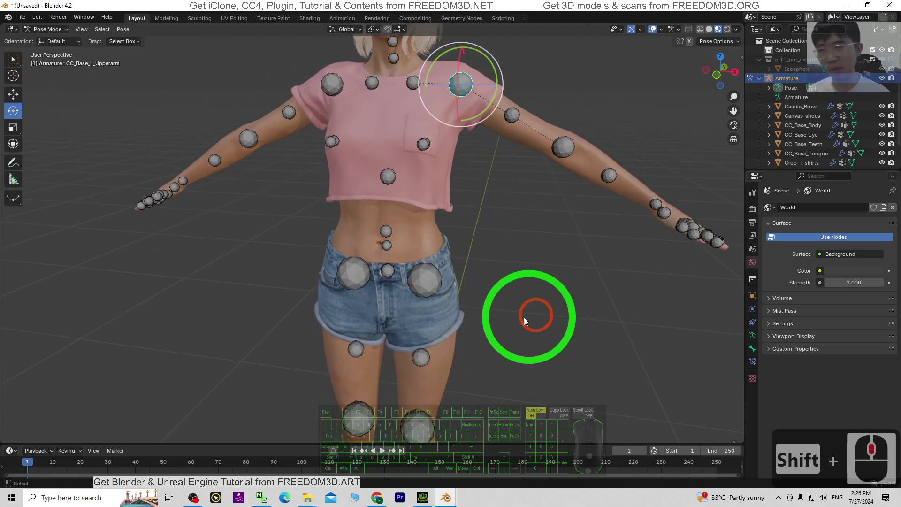
{"action": "middle_click_drag", "start_coordinate": [524, 318], "coordinate": [551, 320]}
{"action": "middle_click_drag", "start_coordinate": [616, 248], "coordinate": [521, 240]}
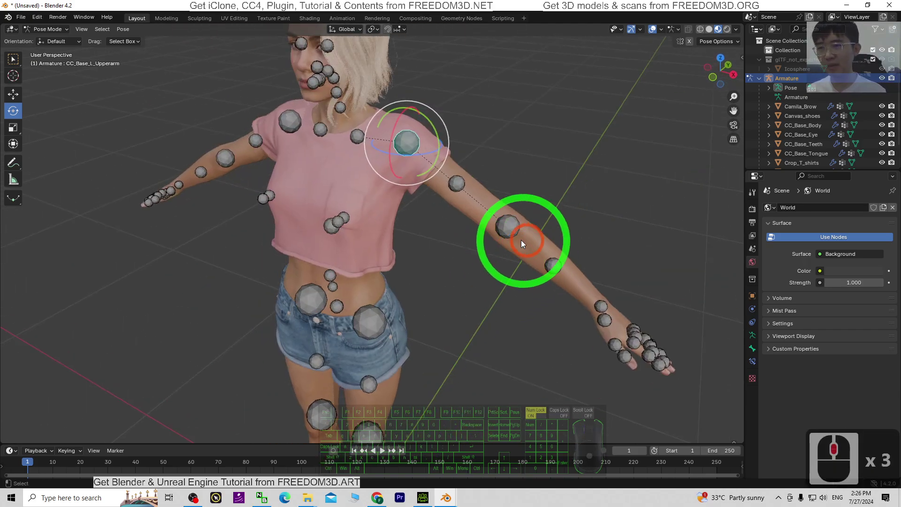
{"action": "left_click", "coordinate": [522, 241]}
{"action": "left_click_drag", "start_coordinate": [525, 243], "coordinate": [493, 249]}
{"action": "key", "text": "ctrl+z"}
{"action": "middle_click_drag", "start_coordinate": [615, 221], "coordinate": [378, 254]}
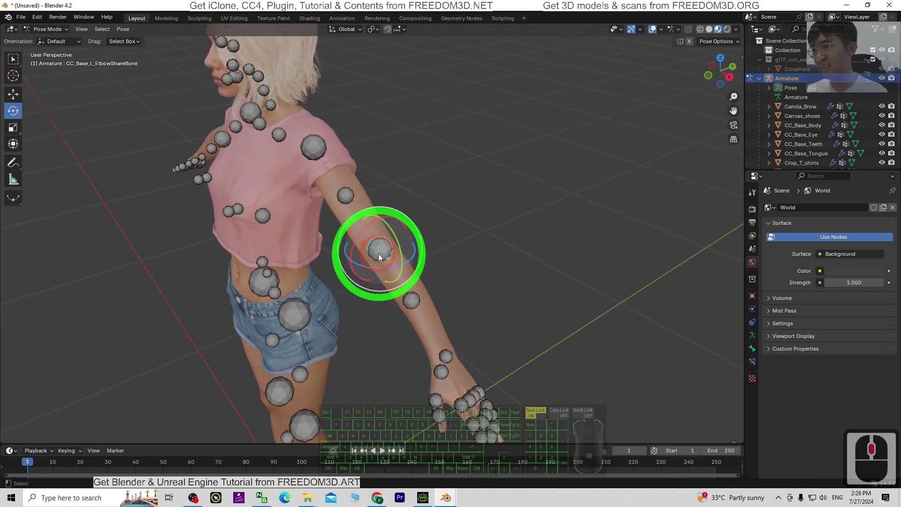
{"action": "left_click_drag", "start_coordinate": [381, 255], "coordinate": [205, 278]}
{"action": "middle_click_drag", "start_coordinate": [206, 275], "coordinate": [248, 269]}
{"action": "key", "text": "ctrl+z"}
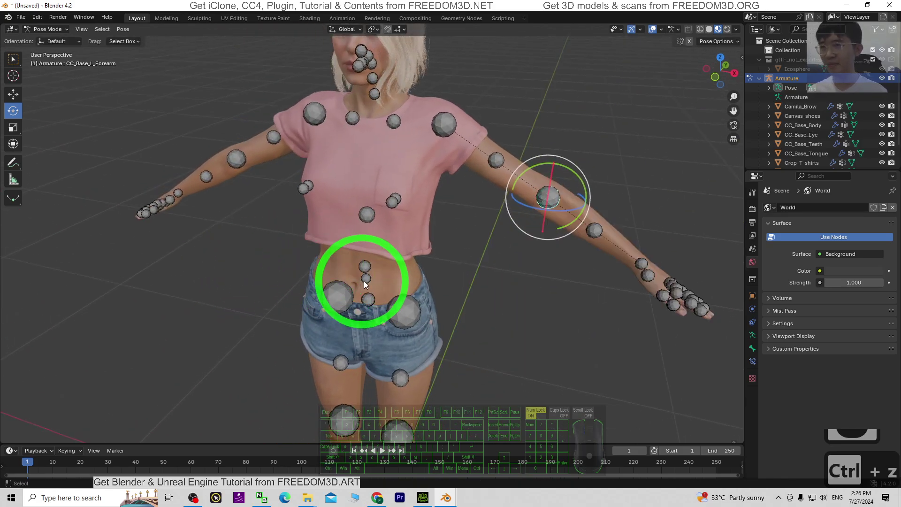
- Rotate the left eye bone to test it, then undo the rotation
{"action": "middle_click_drag", "start_coordinate": [365, 277], "coordinate": [441, 269]}
{"action": "scroll", "coordinate": [500, 187], "scroll_direction": "up", "scroll_amount": 6}
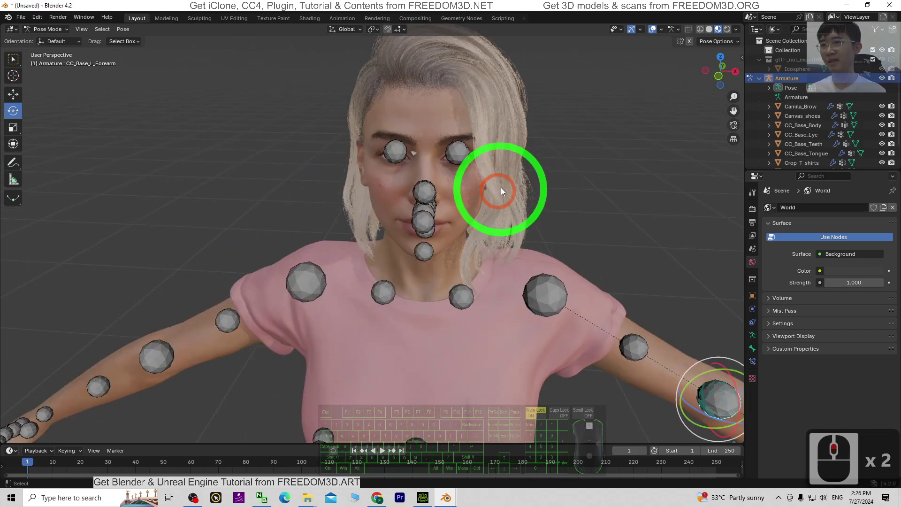
{"action": "middle_click_drag", "start_coordinate": [561, 152], "coordinate": [527, 257], "text": "shift"}
{"action": "left_click", "coordinate": [389, 185]}
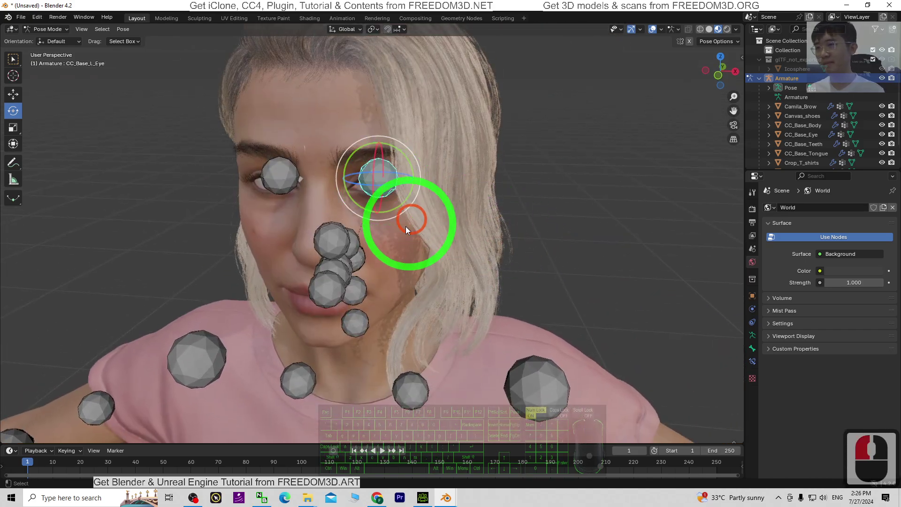
{"action": "middle_click_drag", "start_coordinate": [406, 226], "coordinate": [454, 284]}
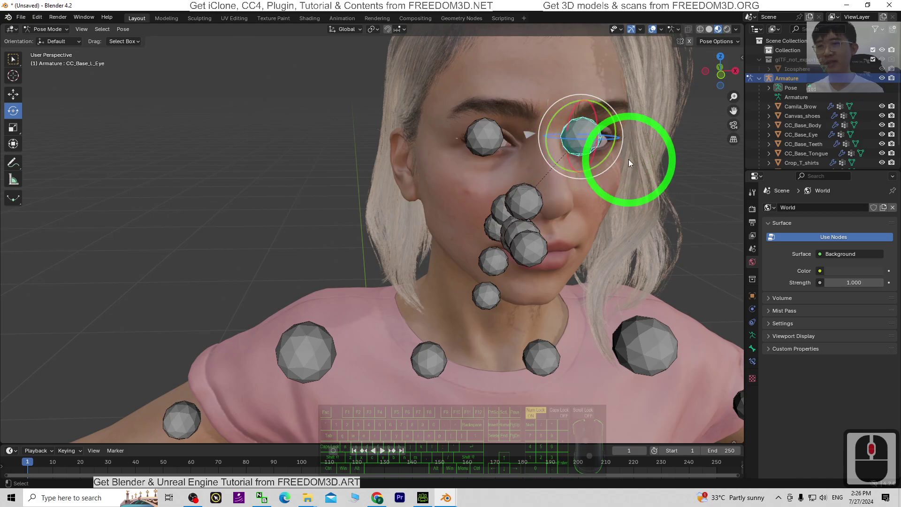
{"action": "left_click_drag", "start_coordinate": [606, 141], "coordinate": [599, 141]}
{"action": "key", "text": "ctrl+z"}
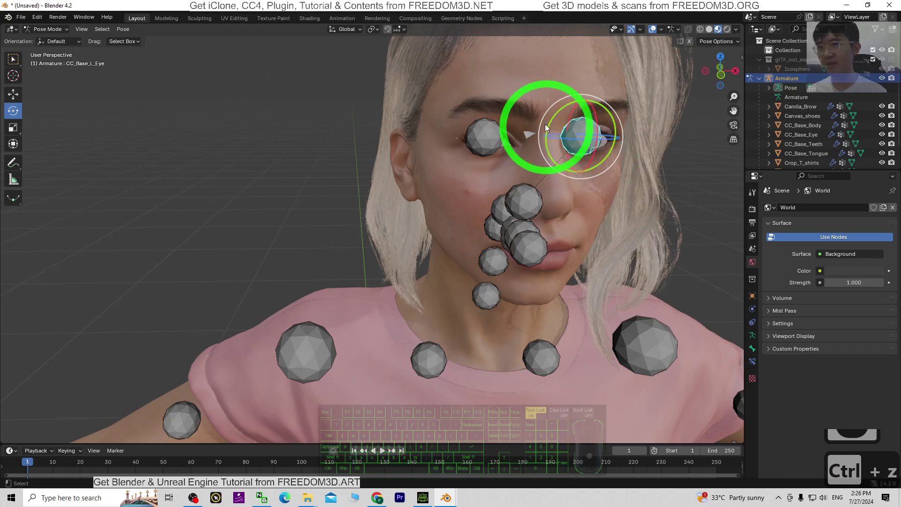
- Hide the Armature's bones and frame the textured T-posed character from the front
{"action": "scroll", "coordinate": [573, 216], "scroll_direction": "down", "scroll_amount": 5}
{"action": "middle_click_drag", "start_coordinate": [619, 338], "coordinate": [453, 366], "text": "shift"}
{"action": "scroll", "coordinate": [399, 239], "scroll_direction": "down", "scroll_amount": 2}
{"action": "middle_click_drag", "start_coordinate": [400, 238], "coordinate": [437, 325], "text": "shift"}
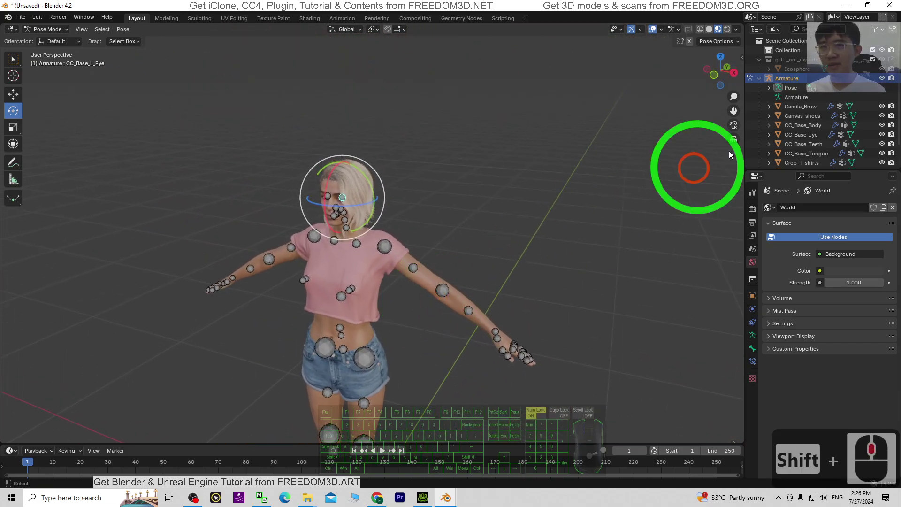
{"action": "left_click", "coordinate": [883, 78]}
{"action": "left_click", "coordinate": [883, 78]}
{"action": "left_click", "coordinate": [882, 78]}
{"action": "scroll", "coordinate": [438, 322], "scroll_direction": "down", "scroll_amount": 2}
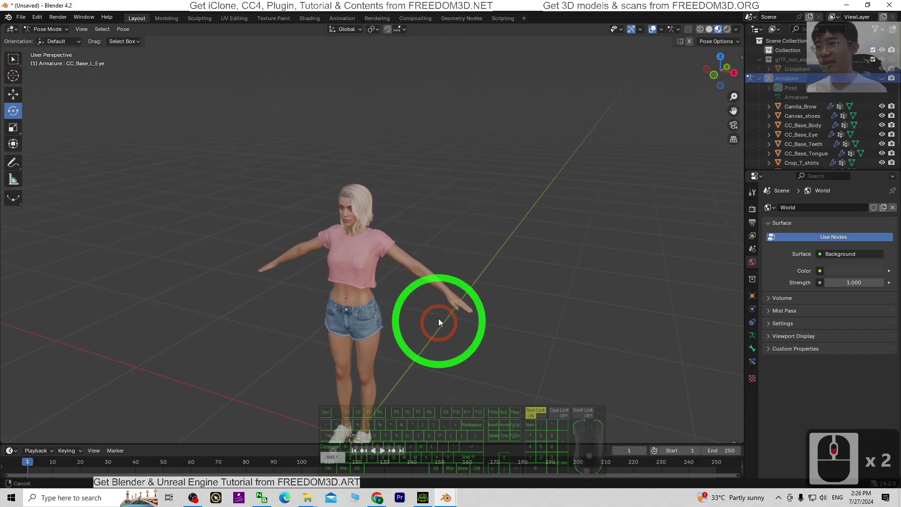
{"action": "middle_click_drag", "start_coordinate": [438, 322], "coordinate": [455, 271], "text": "shift"}
{"action": "scroll", "coordinate": [397, 263], "scroll_direction": "up", "scroll_amount": 2}
{"action": "middle_click_drag", "start_coordinate": [413, 310], "coordinate": [451, 283], "text": "shift"}
{"action": "middle_click_drag", "start_coordinate": [467, 315], "coordinate": [508, 323]}
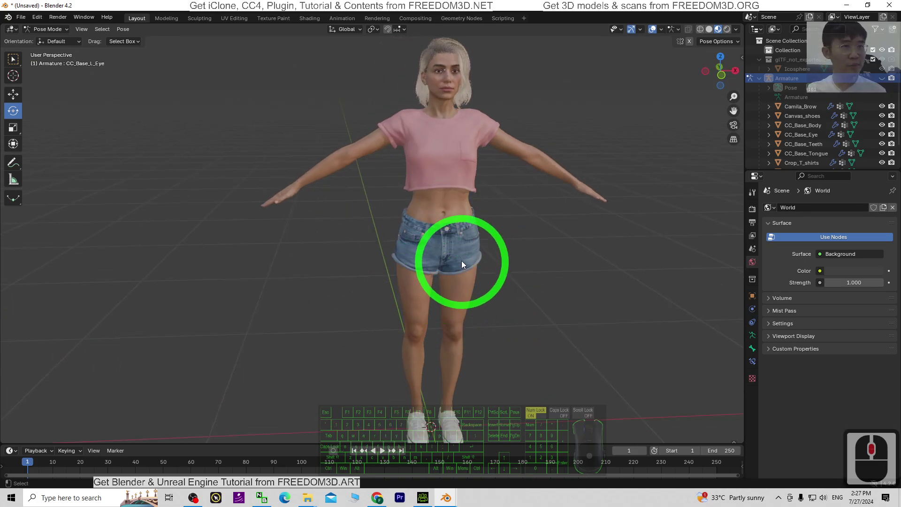
{"action": "middle_click_drag", "start_coordinate": [620, 264], "coordinate": [418, 147]}
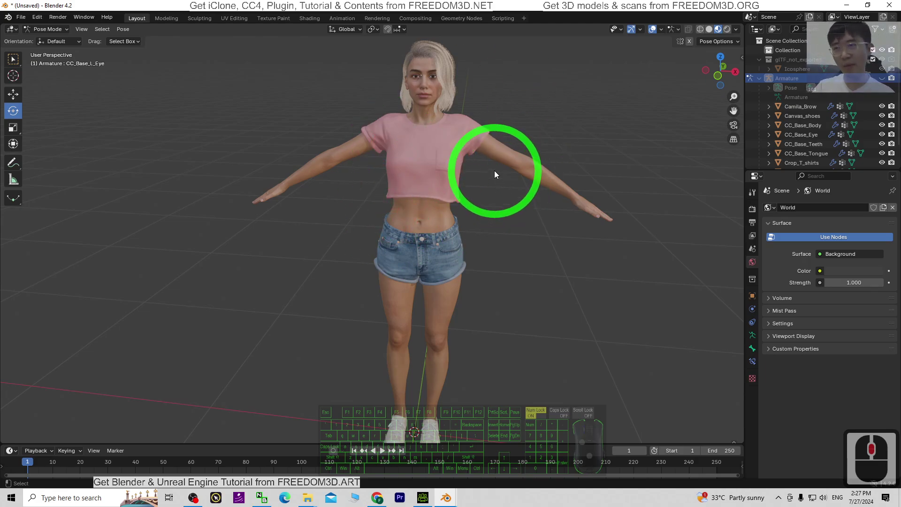
- Minimize Blender and open model01's gltf export folder in File Explorer
{"action": "left_click", "coordinate": [847, 6]}
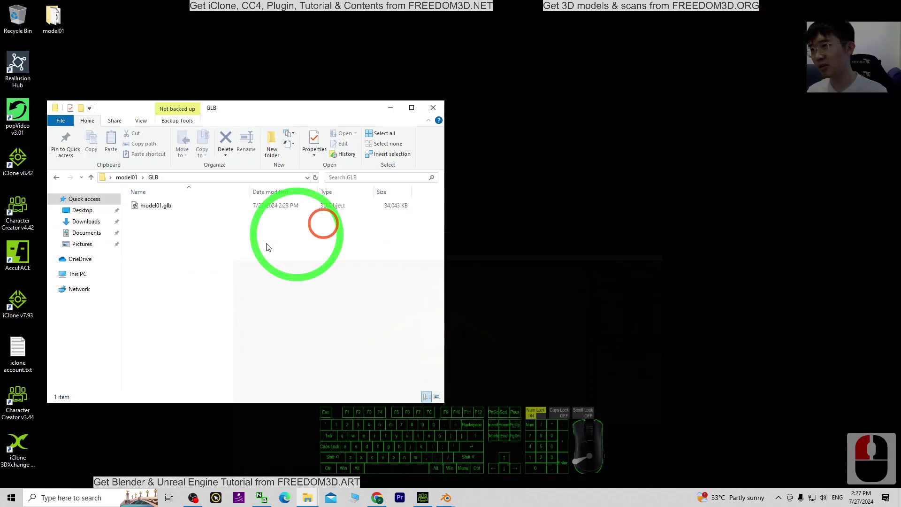
{"action": "left_click", "coordinate": [93, 178]}
{"action": "double_click", "coordinate": [145, 215]}
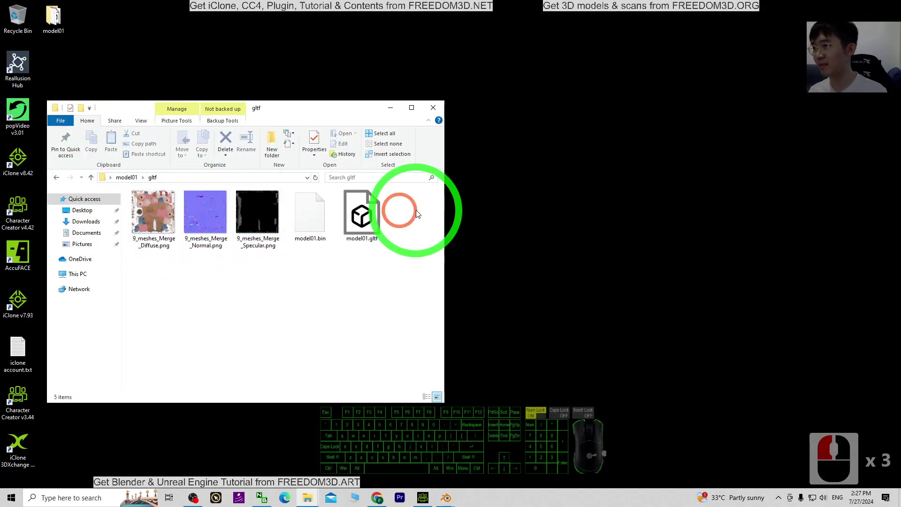
- Launch a new Blender session from the Windows search panel
{"action": "mouse_move", "coordinate": [297, 108]}
{"action": "left_mouse_down"}
{"action": "mouse_move", "coordinate": [346, 89]}
{"action": "mouse_move", "coordinate": [315, 105]}
{"action": "left_mouse_up"}
{"action": "left_click", "coordinate": [61, 497]}
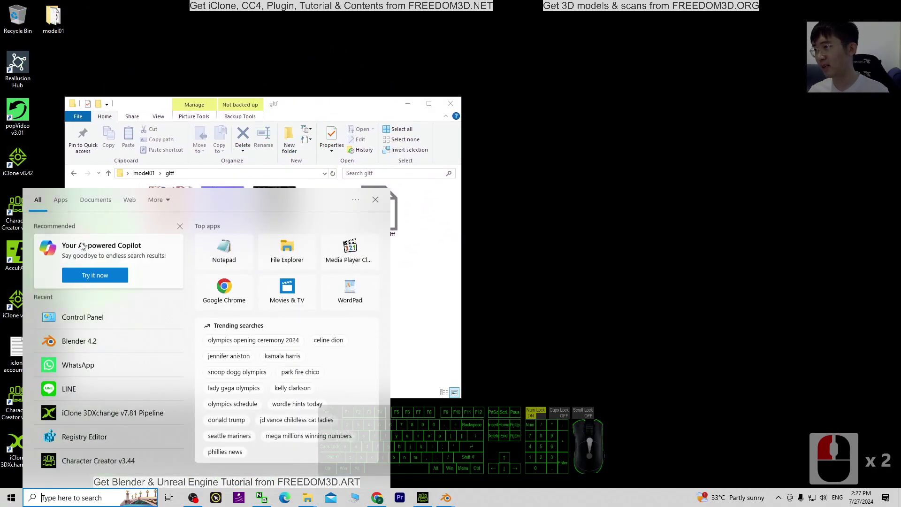
{"action": "left_click", "coordinate": [104, 332]}
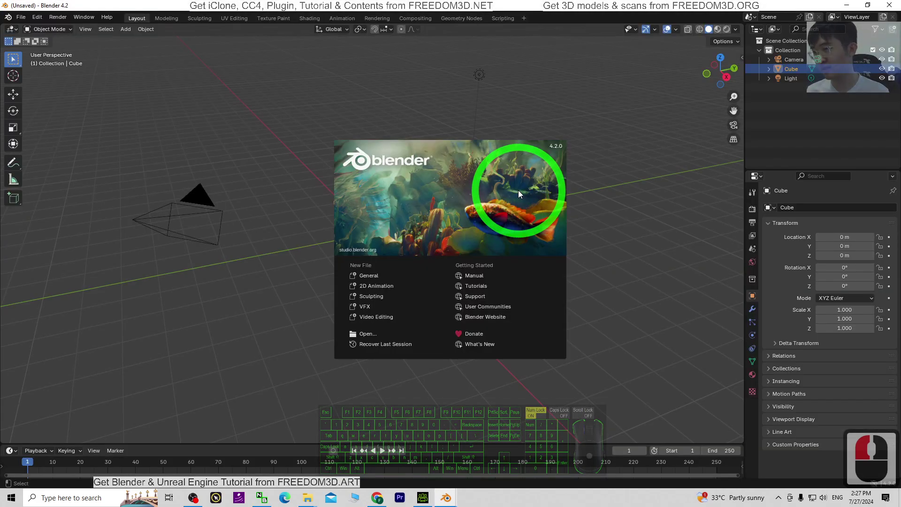
{"action": "left_click", "coordinate": [260, 309]}
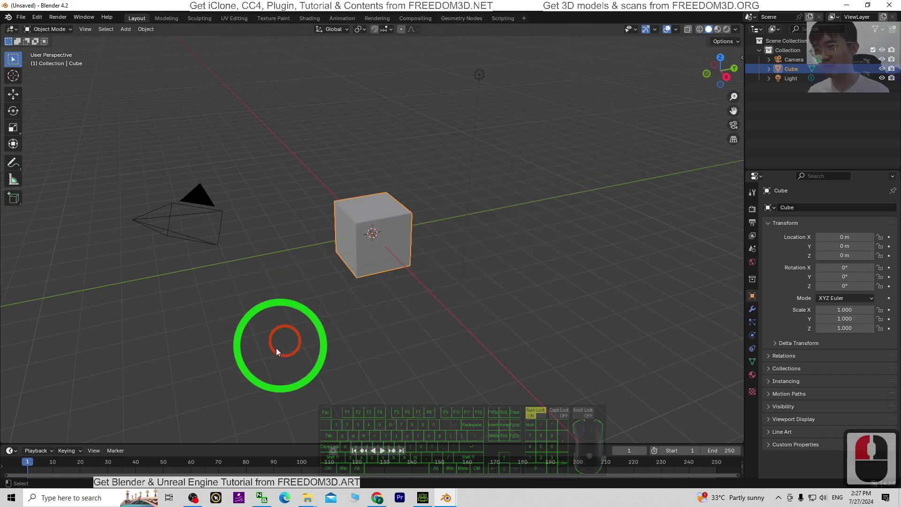
{"action": "left_click", "coordinate": [275, 353]}
{"action": "key", "text": "a"}
{"action": "key", "text": "Delete"}
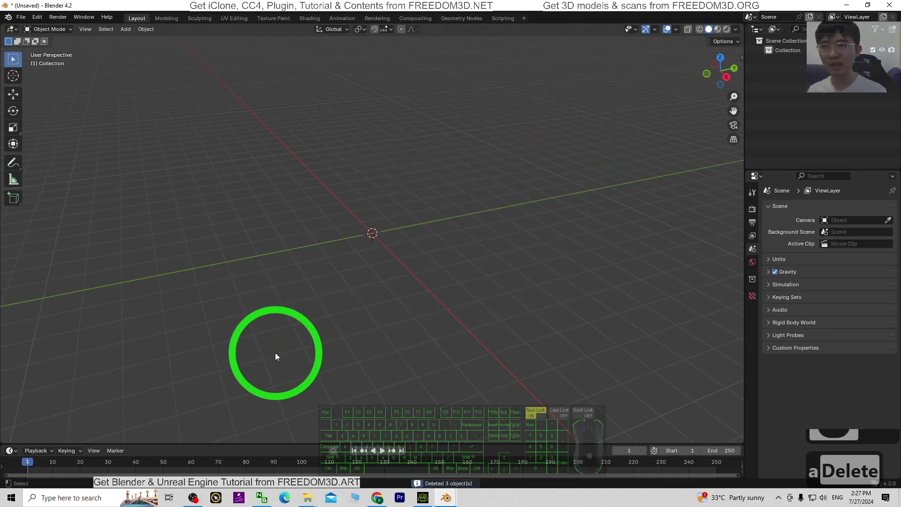
{"action": "double_click", "coordinate": [172, 8]}
{"action": "left_click", "coordinate": [256, 49]}
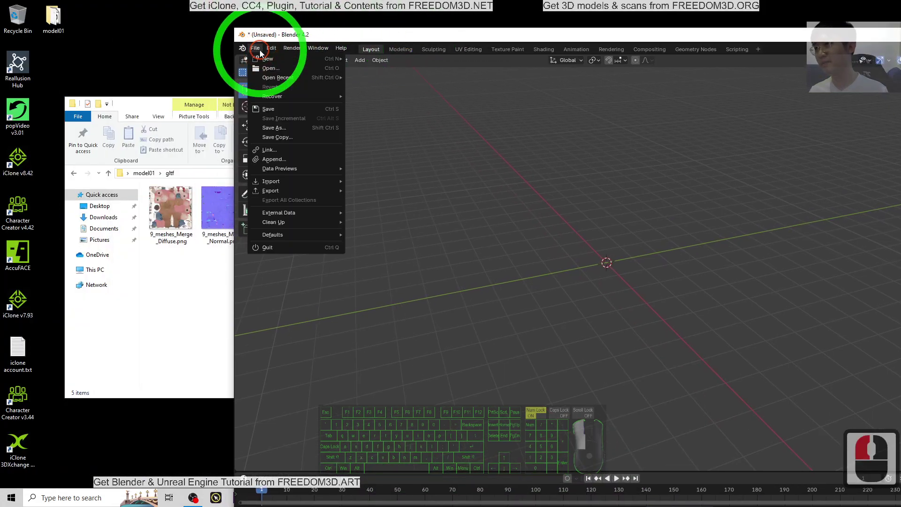
{"action": "mouse_move", "coordinate": [283, 190]}
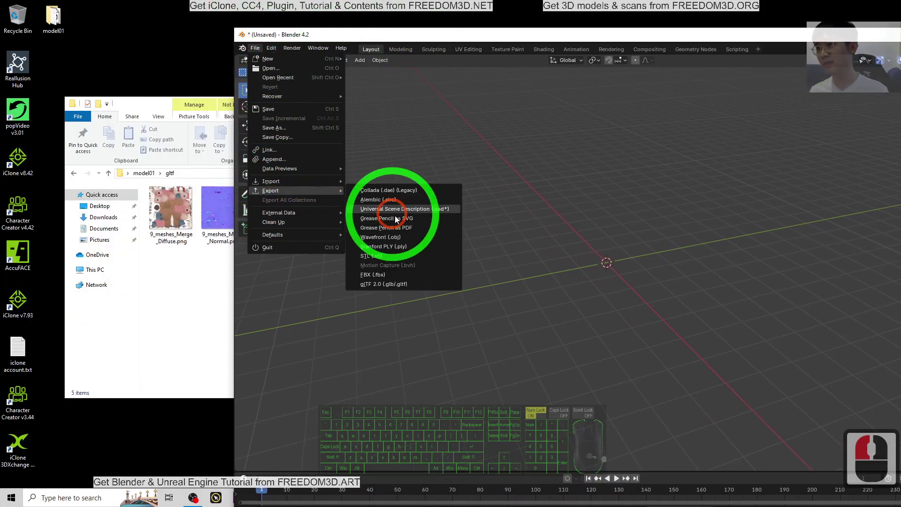
{"action": "left_click", "coordinate": [382, 278]}
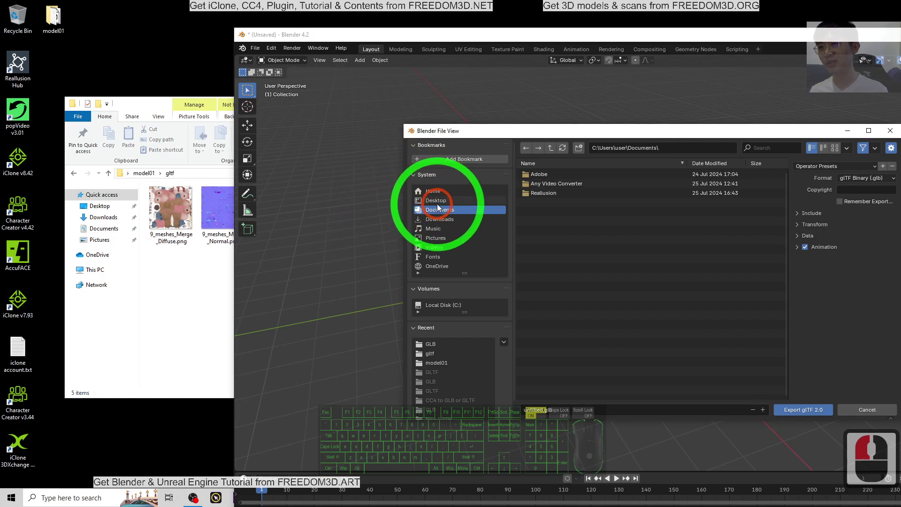
{"action": "double_click", "coordinate": [436, 201]}
{"action": "double_click", "coordinate": [537, 175]}
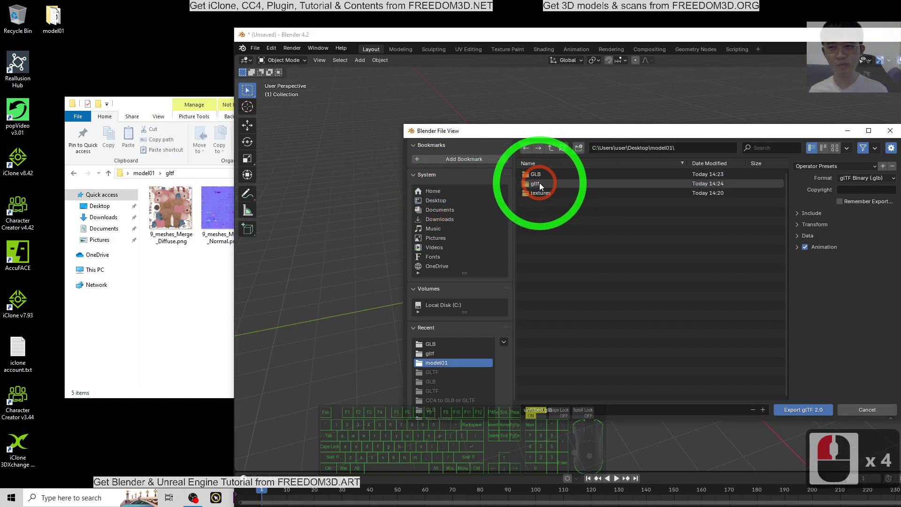
{"action": "double_click", "coordinate": [540, 183]}
{"action": "left_click_drag", "start_coordinate": [586, 132], "coordinate": [455, 113]}
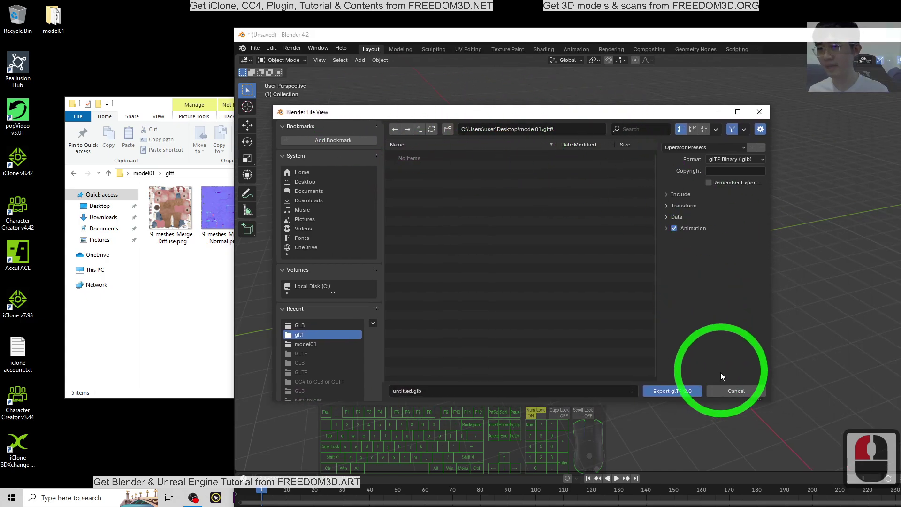
{"action": "left_click", "coordinate": [736, 391]}
- Import Desktop\model01\gltf\model01.gltf through File > Import > glTF 2.0 and maximize the window
{"action": "left_click", "coordinate": [255, 48]}
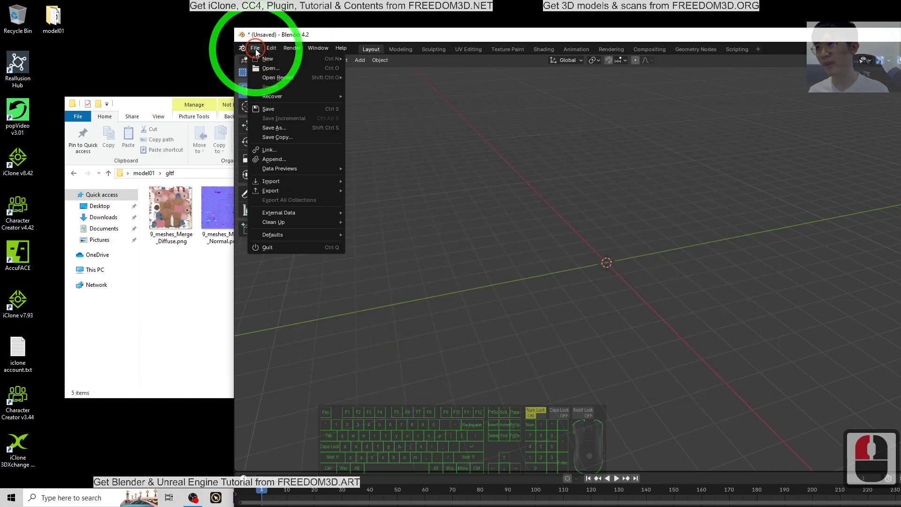
{"action": "left_click", "coordinate": [324, 181]}
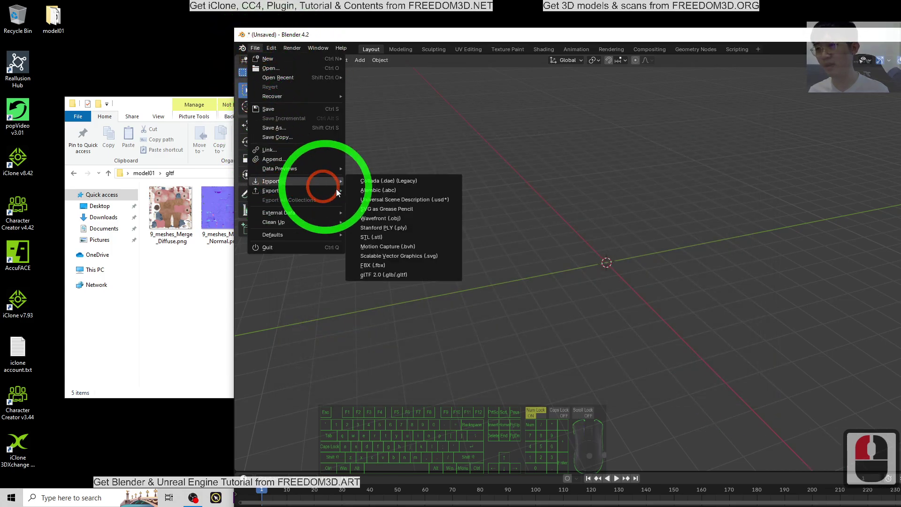
{"action": "left_click", "coordinate": [386, 275]}
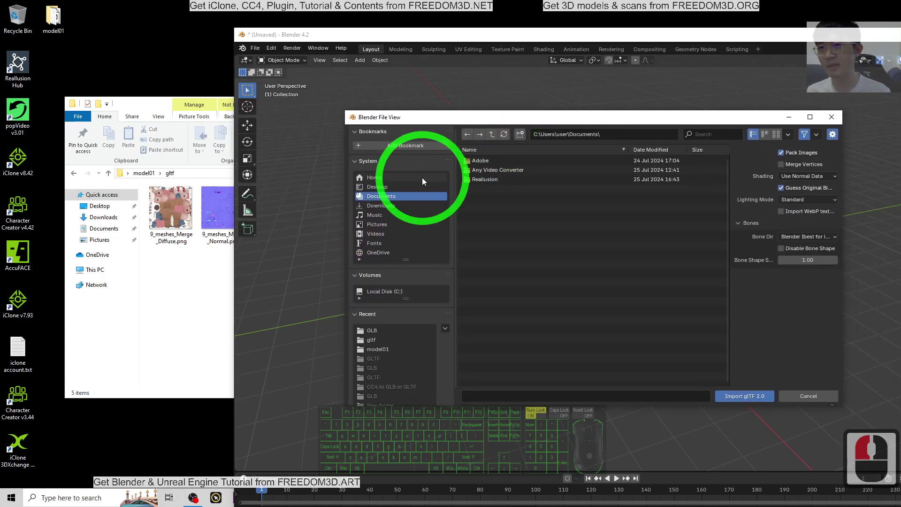
{"action": "left_click", "coordinate": [375, 187]}
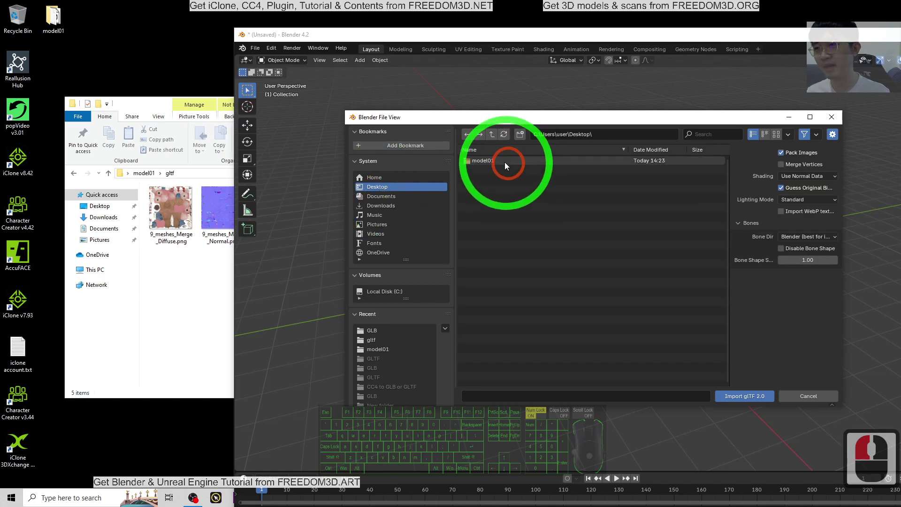
{"action": "double_click", "coordinate": [499, 162]}
{"action": "left_click", "coordinate": [476, 170]}
{"action": "left_click", "coordinate": [486, 162]}
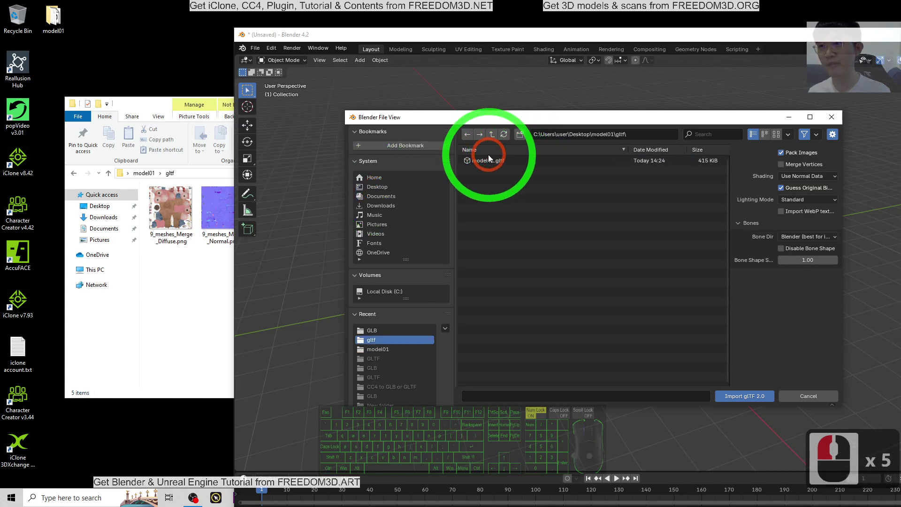
{"action": "left_click", "coordinate": [747, 396]}
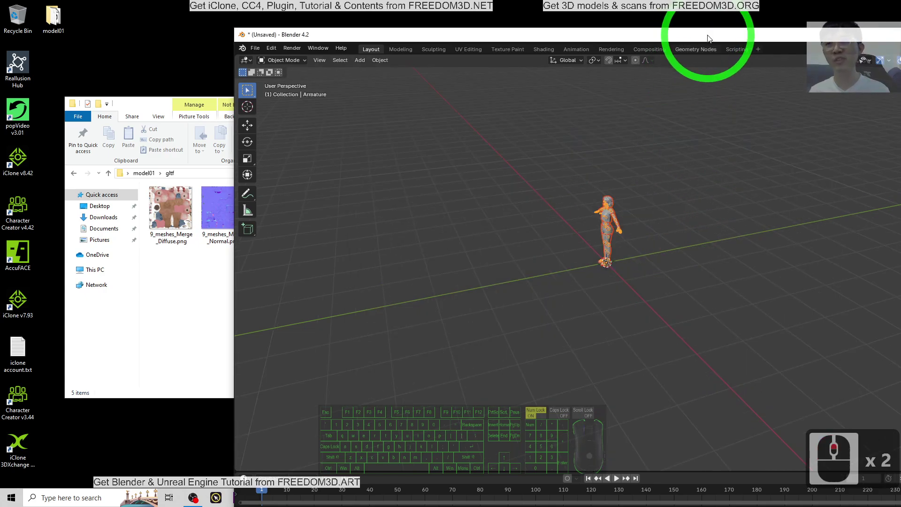
{"action": "left_click_drag", "start_coordinate": [711, 36], "coordinate": [566, 2]}
{"action": "scroll", "coordinate": [441, 134], "scroll_direction": "up", "scroll_amount": 5}
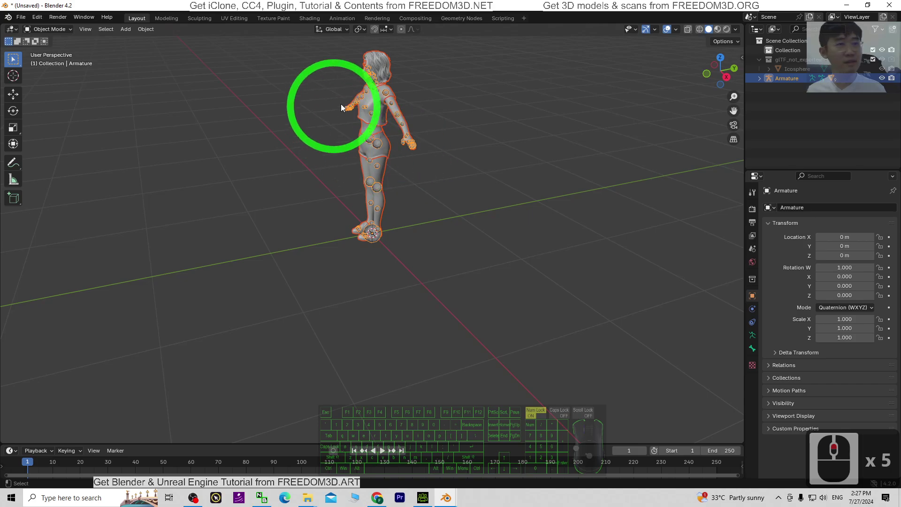
- Frame the imported character, select the Crop_T_shirts mesh, and view it textured
{"action": "middle_click_drag", "start_coordinate": [433, 158], "coordinate": [450, 318], "text": "shift"}
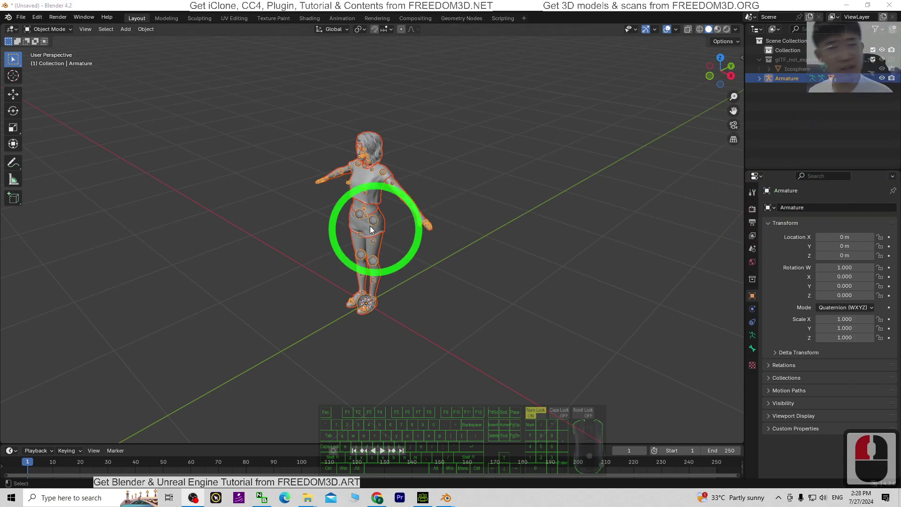
{"action": "scroll", "coordinate": [534, 233], "scroll_direction": "up", "scroll_amount": 3}
{"action": "middle_click_drag", "start_coordinate": [500, 272], "coordinate": [494, 259]}
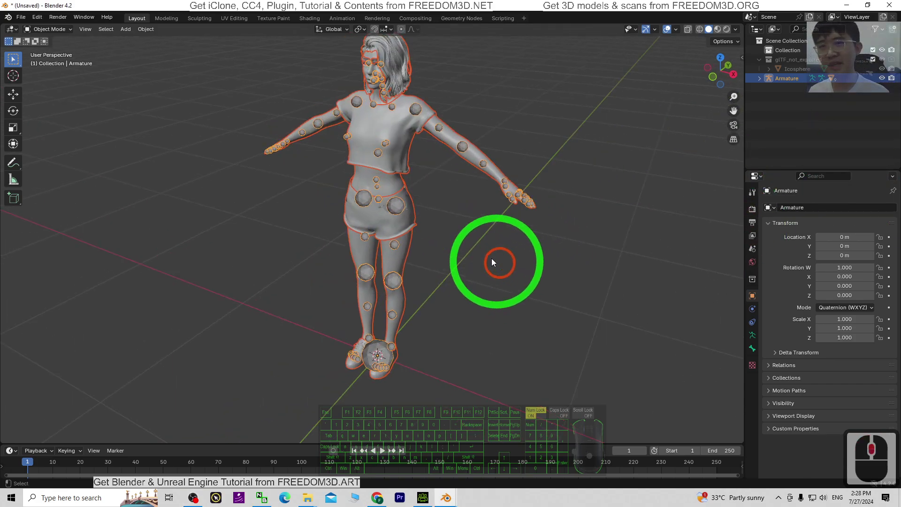
{"action": "middle_click_drag", "start_coordinate": [457, 194], "coordinate": [501, 294], "text": "shift"}
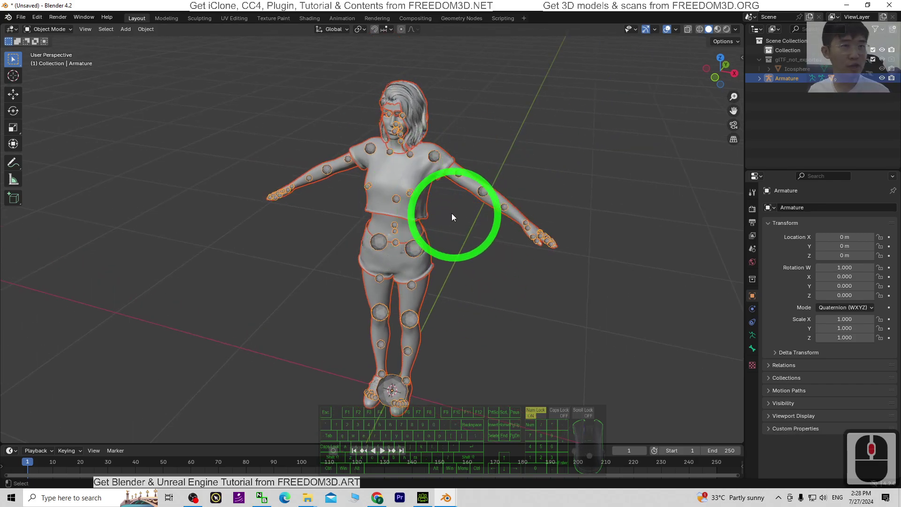
{"action": "left_click", "coordinate": [399, 173]}
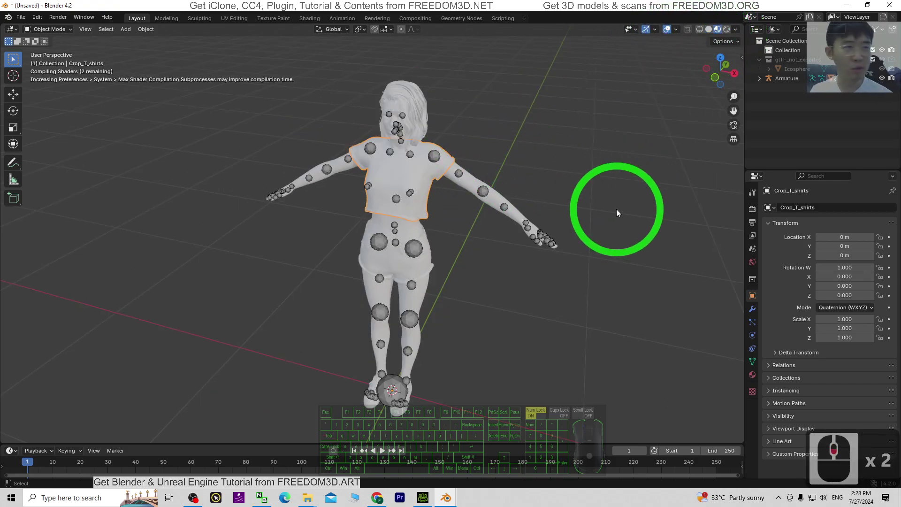
{"action": "scroll", "coordinate": [502, 190], "scroll_direction": "up", "scroll_amount": 3}
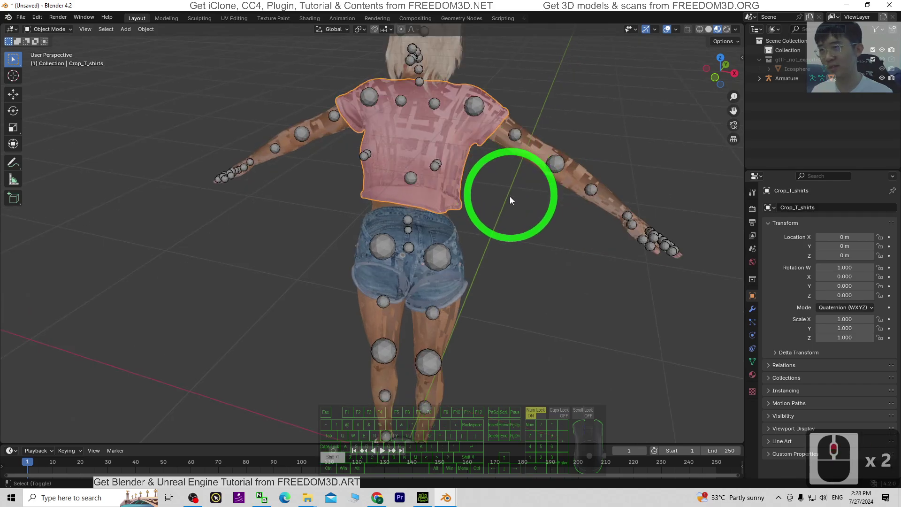
{"action": "middle_click_drag", "start_coordinate": [568, 198], "coordinate": [545, 269], "text": "shift"}
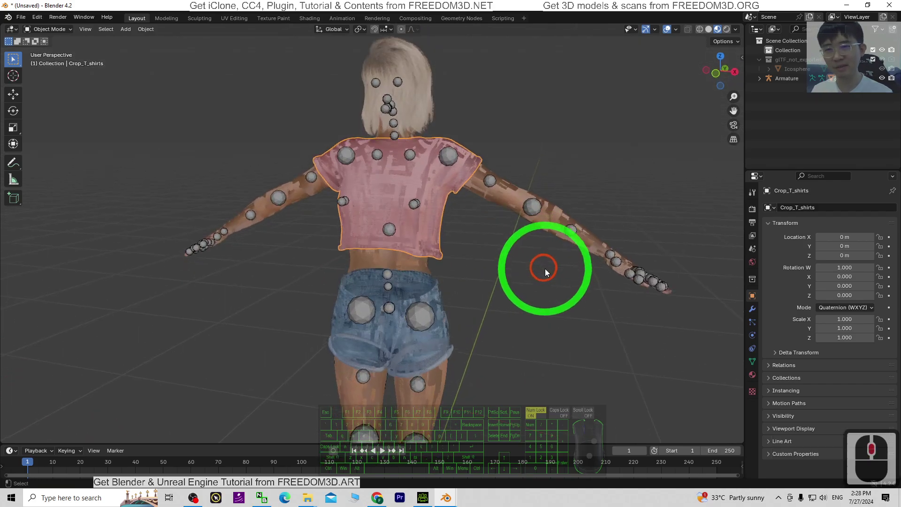
- Switch the Crop_T_shirts material's Render Method from Blended to Dithered
{"action": "left_click", "coordinate": [752, 374]}
{"action": "scroll", "coordinate": [893, 237], "scroll_direction": "down", "scroll_amount": 12}
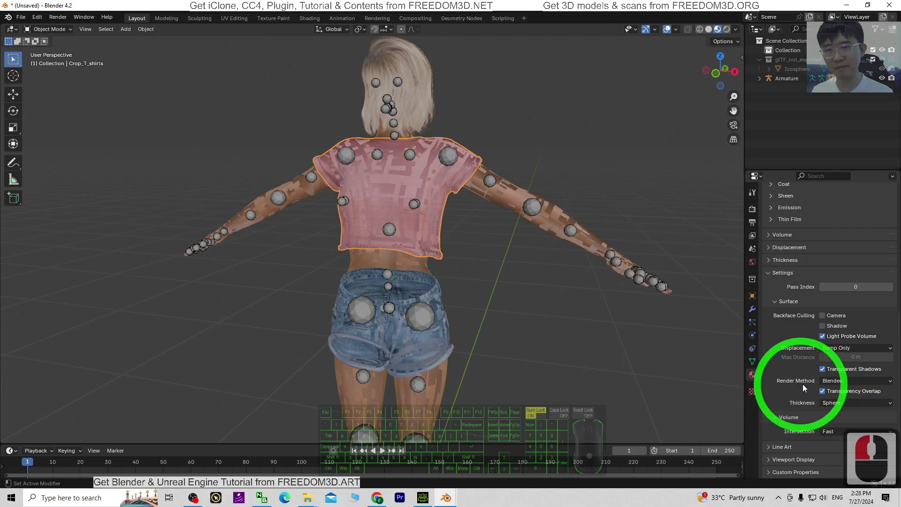
{"action": "left_click", "coordinate": [843, 380]}
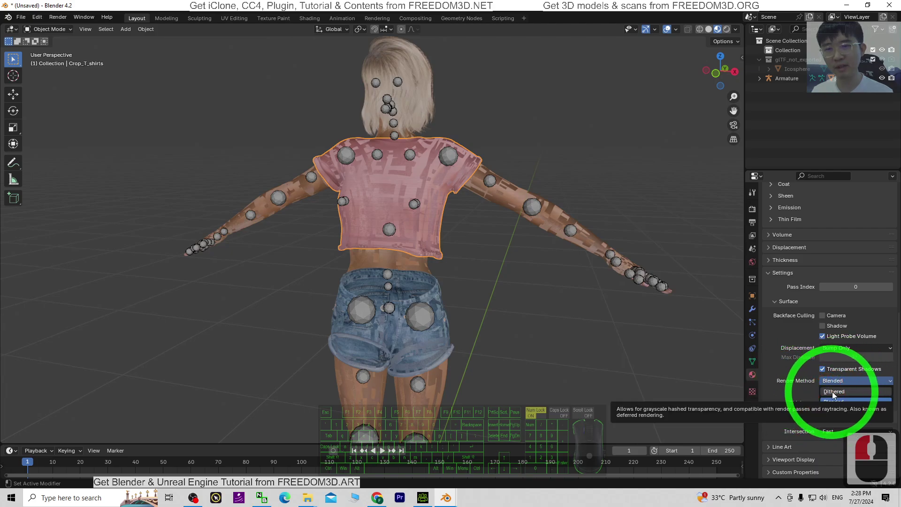
{"action": "middle_click", "coordinate": [480, 158]}
{"action": "middle_click", "coordinate": [480, 159]}
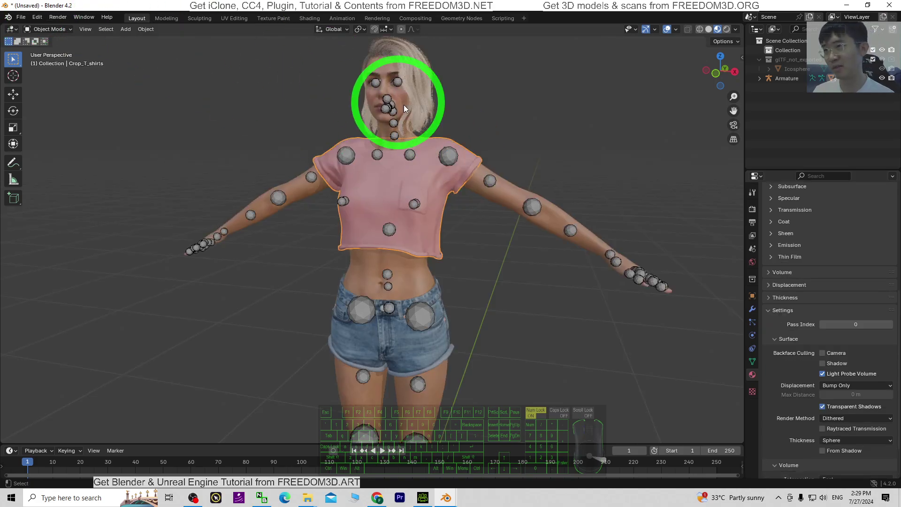
{"action": "scroll", "coordinate": [540, 178], "scroll_direction": "up", "scroll_amount": 2}
{"action": "middle_click_drag", "start_coordinate": [555, 195], "coordinate": [275, 239], "text": "shift"}
{"action": "scroll", "coordinate": [494, 306], "scroll_direction": "up", "scroll_amount": 2}
{"action": "scroll", "coordinate": [516, 316], "scroll_direction": "down", "scroll_amount": 1}
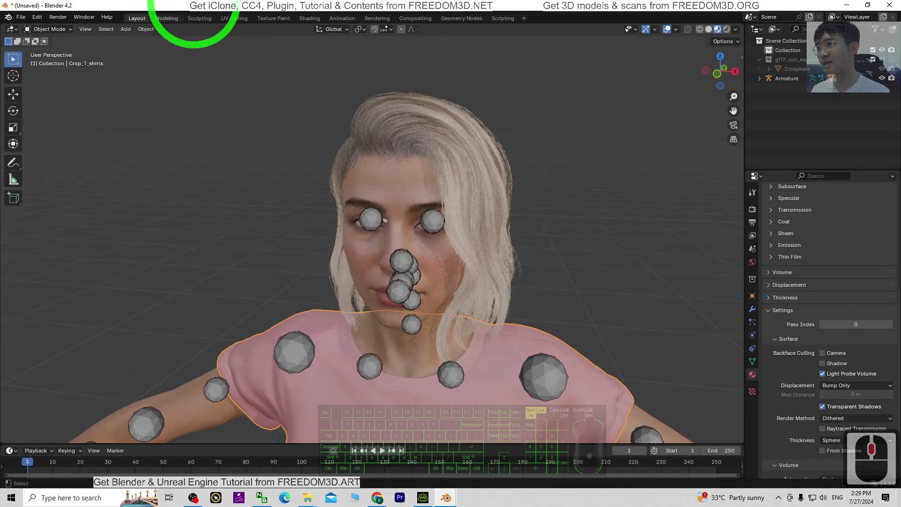
{"action": "left_click", "coordinate": [21, 17]}
{"action": "left_click", "coordinate": [21, 17]}
{"action": "left_click", "coordinate": [20, 16]}
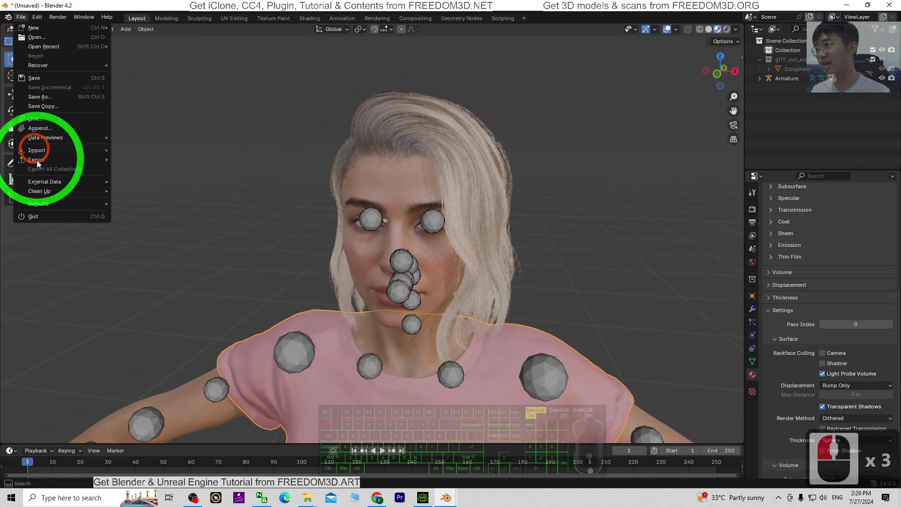
{"action": "mouse_move", "coordinate": [36, 151]}
{"action": "left_click", "coordinate": [149, 243]}
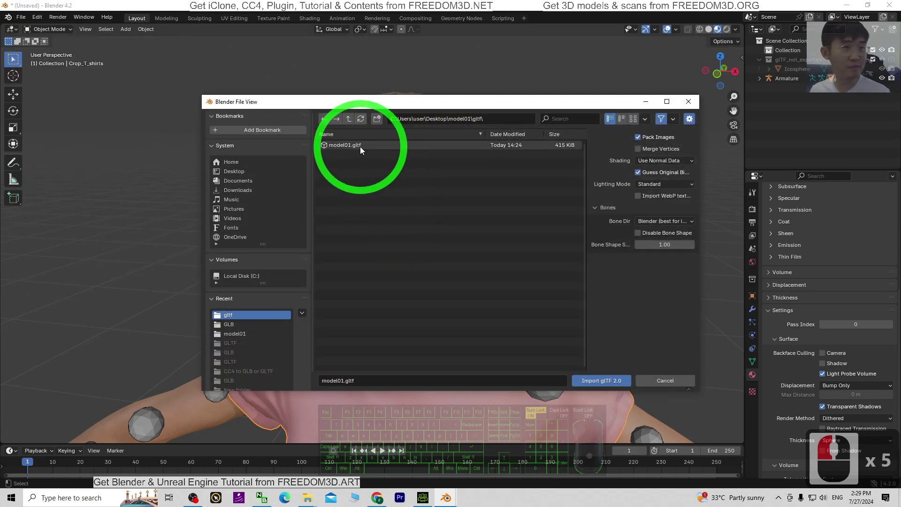
{"action": "left_click", "coordinate": [689, 102]}
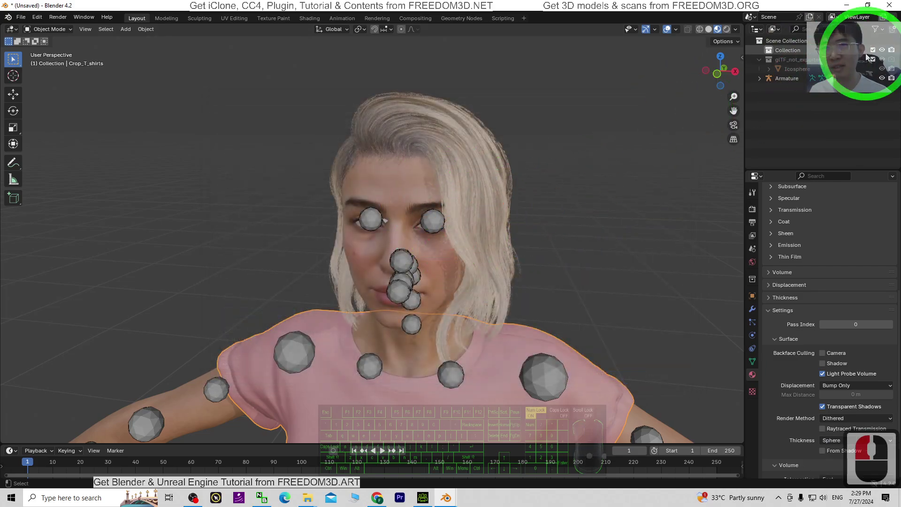
{"action": "left_click", "coordinate": [883, 78]}
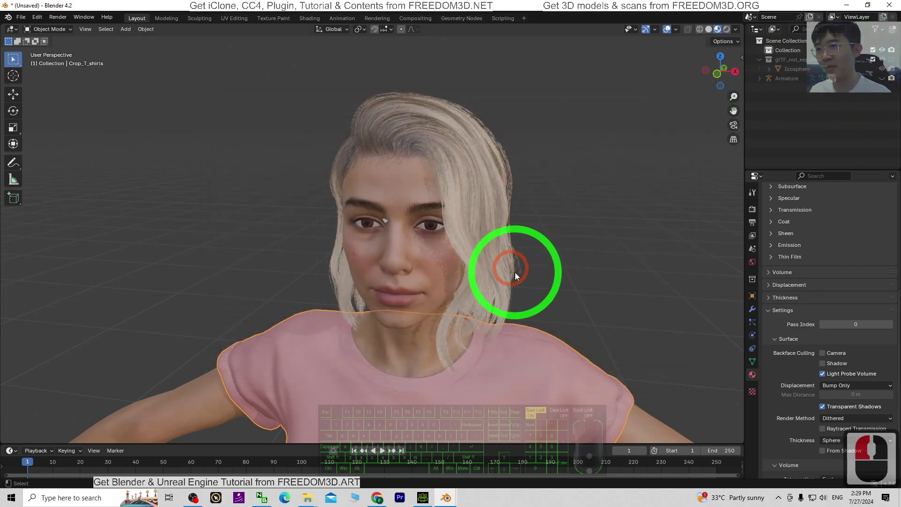
{"action": "left_click", "coordinate": [883, 78]}
{"action": "scroll", "coordinate": [477, 316], "scroll_direction": "down", "scroll_amount": 2}
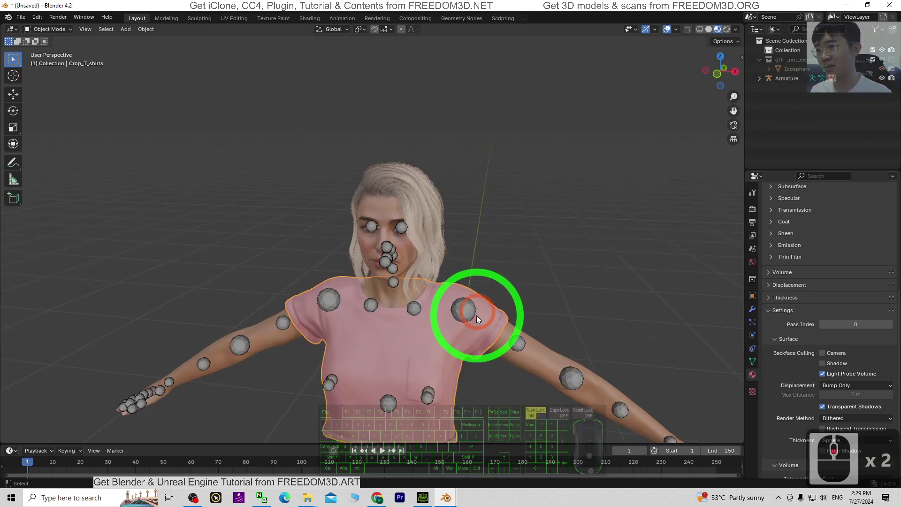
{"action": "left_click", "coordinate": [464, 311]}
- Put the armature into Pose Mode
{"action": "middle_click_drag", "start_coordinate": [483, 314], "coordinate": [444, 219], "text": "shift"}
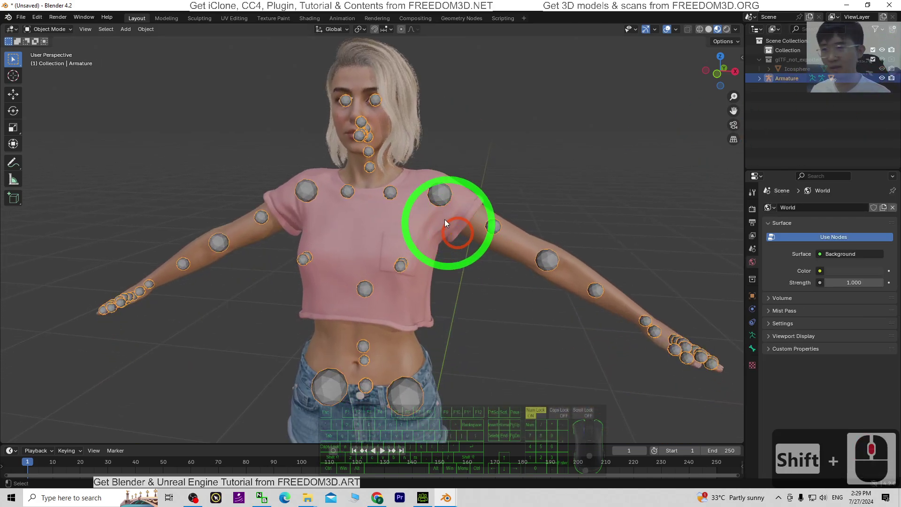
{"action": "left_click", "coordinate": [55, 30]}
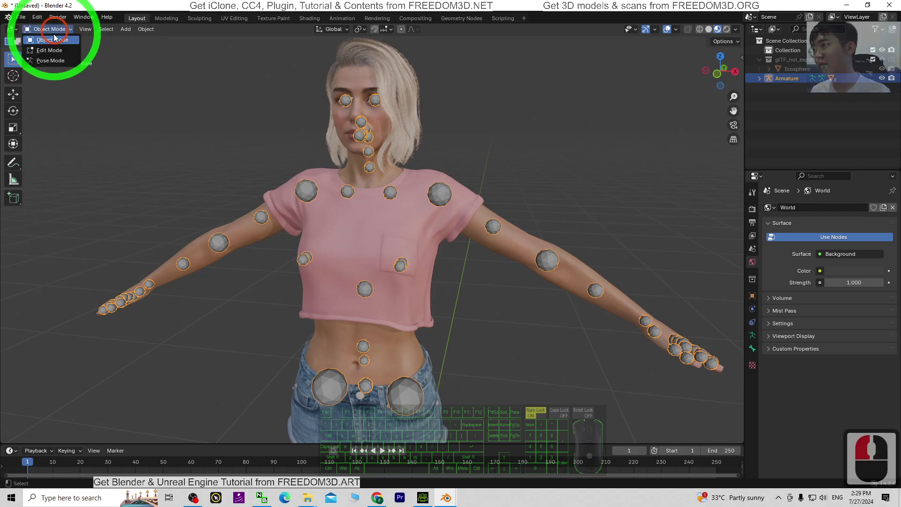
{"action": "left_click", "coordinate": [50, 44]}
{"action": "left_click", "coordinate": [49, 50]}
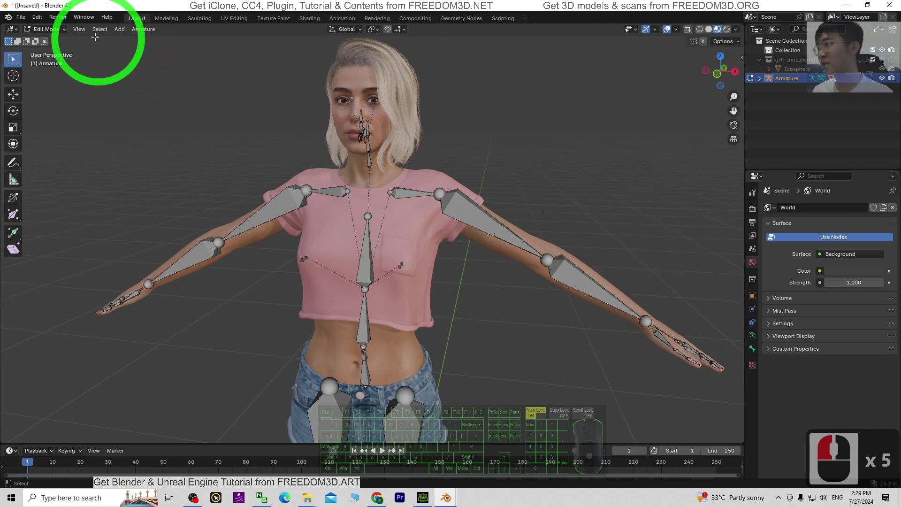
{"action": "left_click", "coordinate": [46, 29]}
{"action": "left_click", "coordinate": [46, 61]}
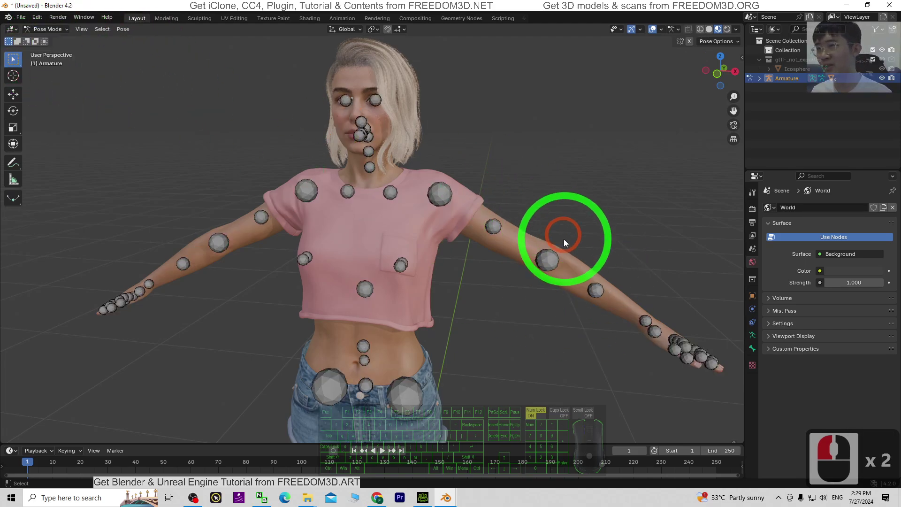
- Rotate the CC_Base_L_Forearm bone downward, then undo back to the T-pose
{"action": "left_click", "coordinate": [546, 260]}
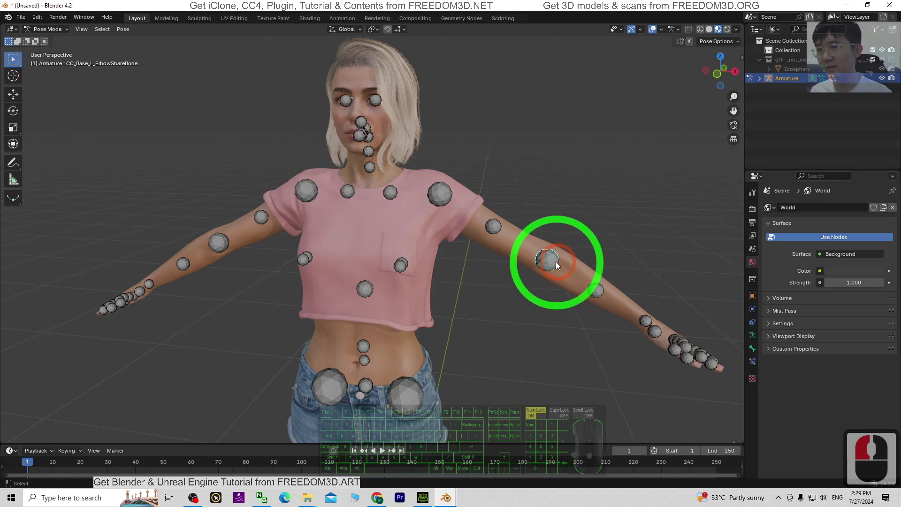
{"action": "left_click", "coordinate": [556, 261]}
{"action": "left_click", "coordinate": [13, 111]}
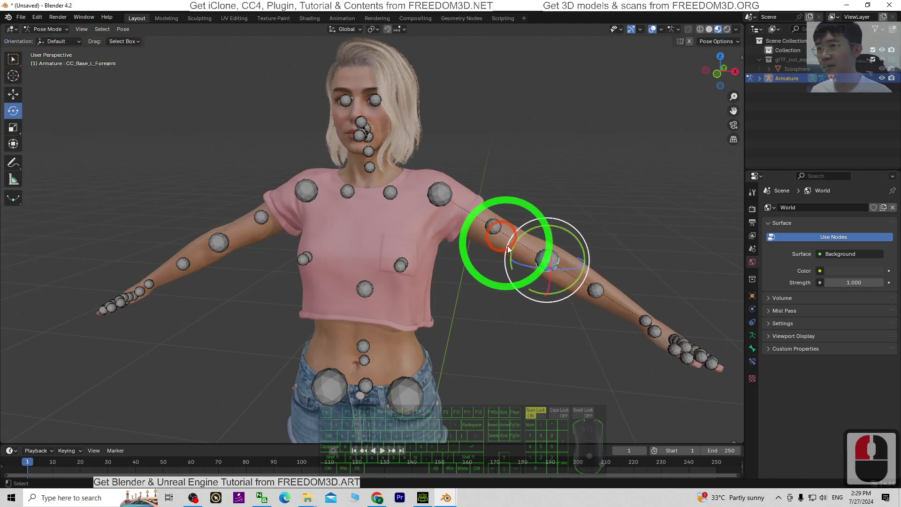
{"action": "left_click_drag", "start_coordinate": [565, 270], "coordinate": [503, 242]}
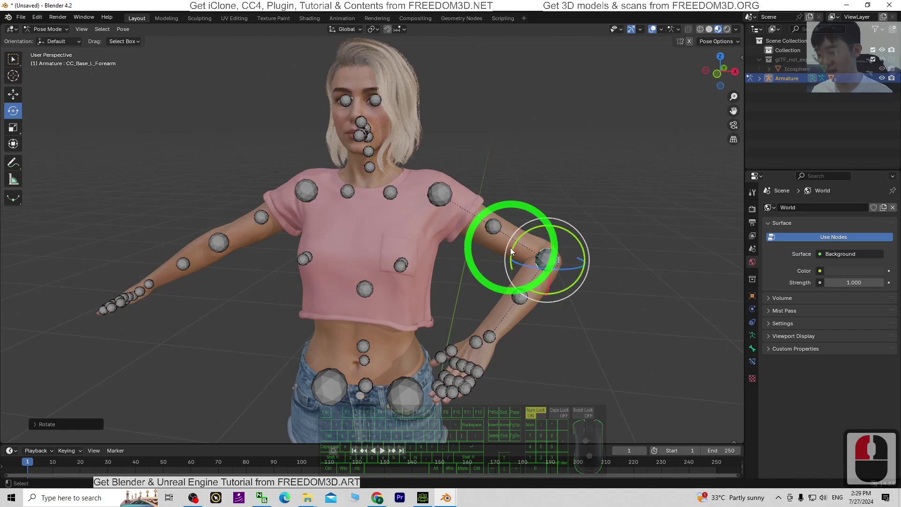
{"action": "key", "text": "ctrl+z"}
- Rotate the left upper arm bone down, undo it, and frame the face and chest
{"action": "left_click", "coordinate": [444, 195]}
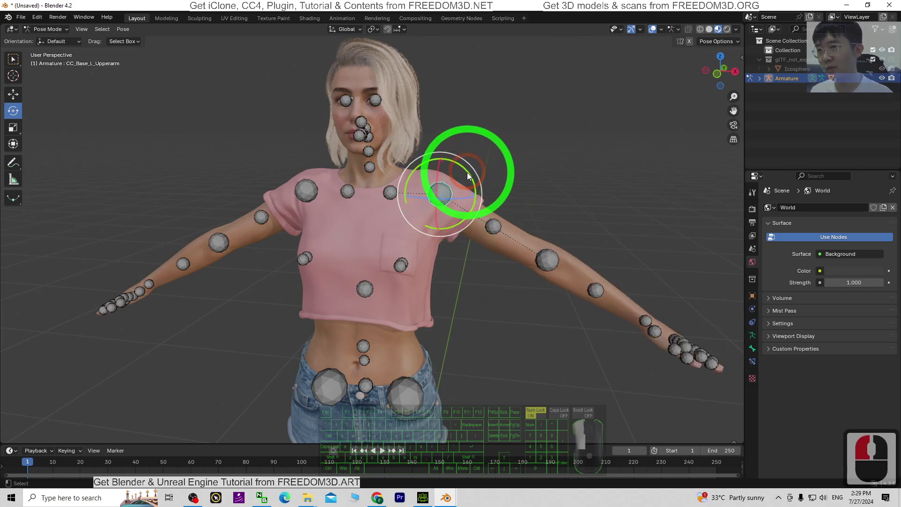
{"action": "left_click_drag", "start_coordinate": [467, 176], "coordinate": [511, 212]}
{"action": "key", "text": "ctrl+z"}
{"action": "scroll", "coordinate": [478, 153], "scroll_direction": "up", "scroll_amount": 2}
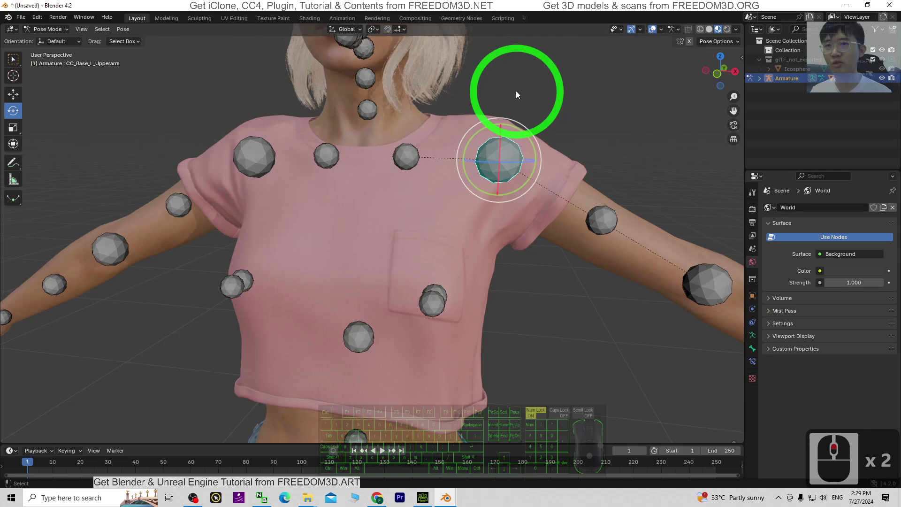
{"action": "middle_click_drag", "start_coordinate": [517, 91], "coordinate": [598, 271], "text": "shift"}
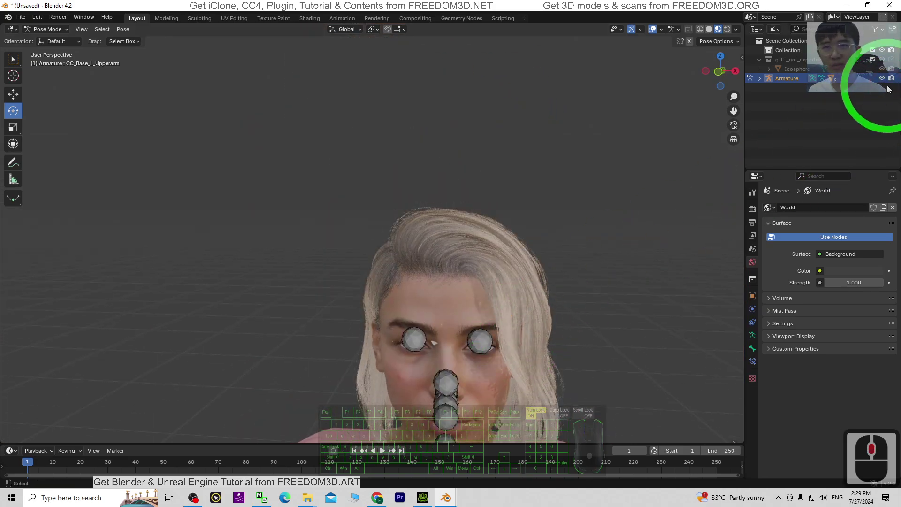
{"action": "middle_click_drag", "start_coordinate": [570, 338], "coordinate": [599, 189], "text": "shift"}
- Bring up the gltf folder, select model01.gltf, then open the GLB folder
{"action": "left_click", "coordinate": [844, 5]}
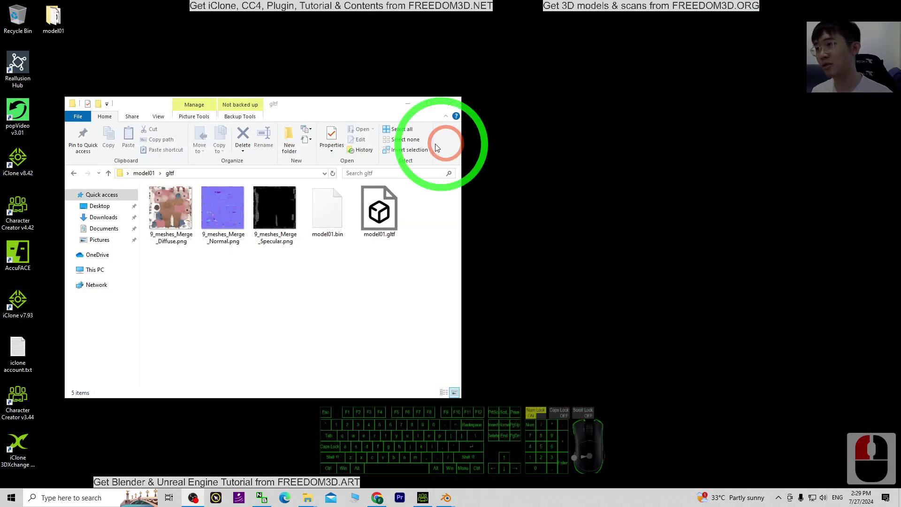
{"action": "left_click", "coordinate": [342, 86]}
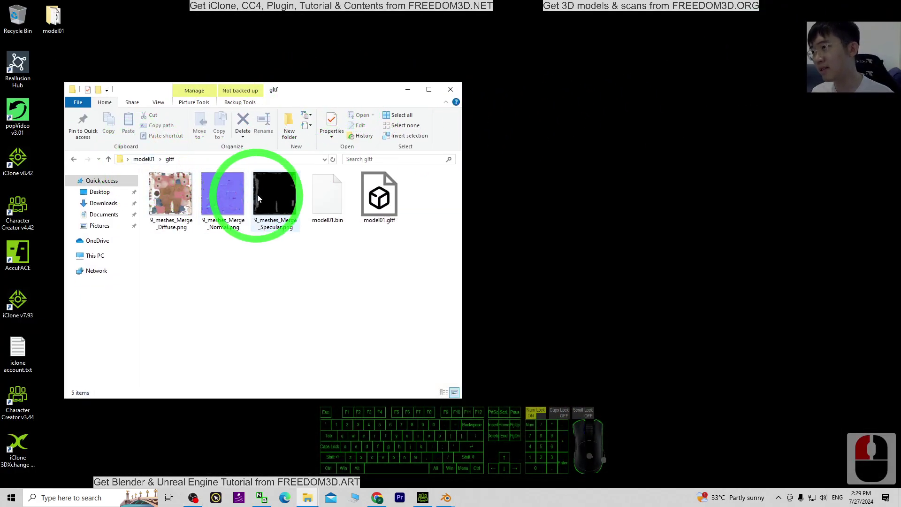
{"action": "left_click", "coordinate": [388, 210]}
{"action": "left_click", "coordinate": [109, 159]}
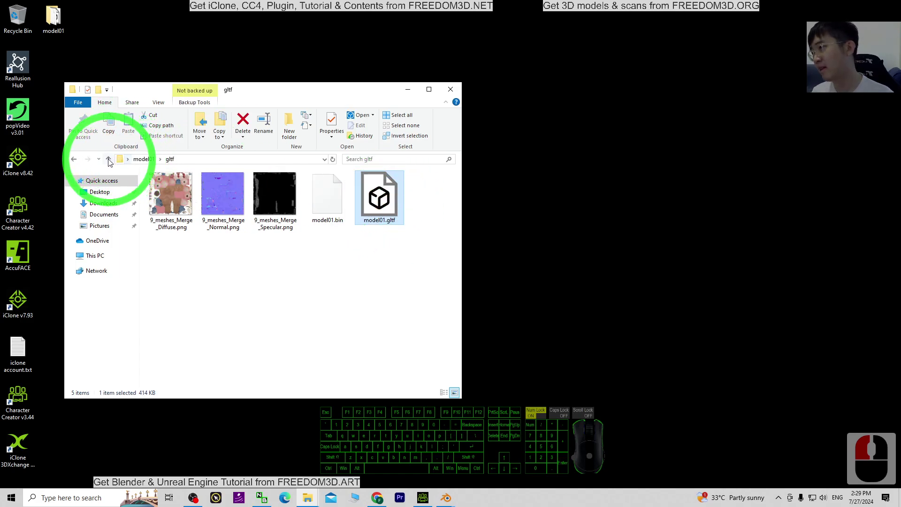
{"action": "double_click", "coordinate": [162, 187]}
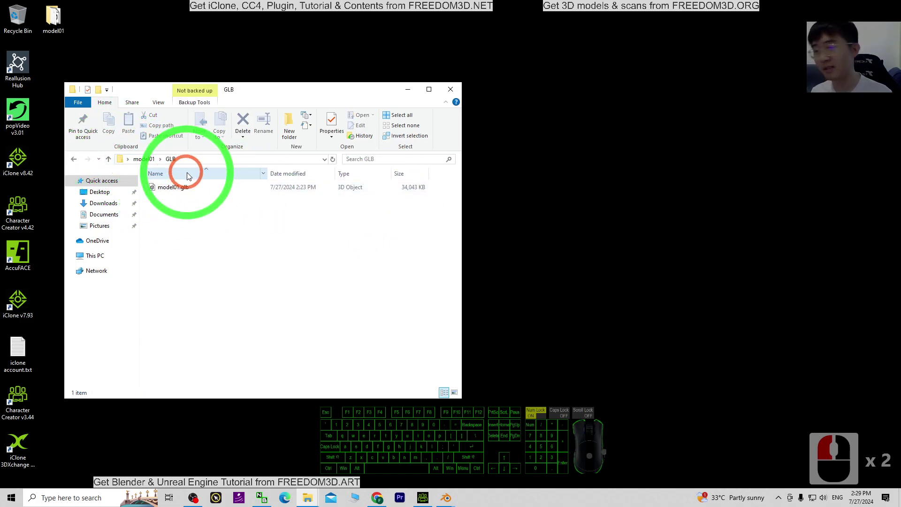
- Glance at Character Creator 4, then reopen the GLB folder and select model01.glb
{"action": "left_click", "coordinate": [423, 498]}
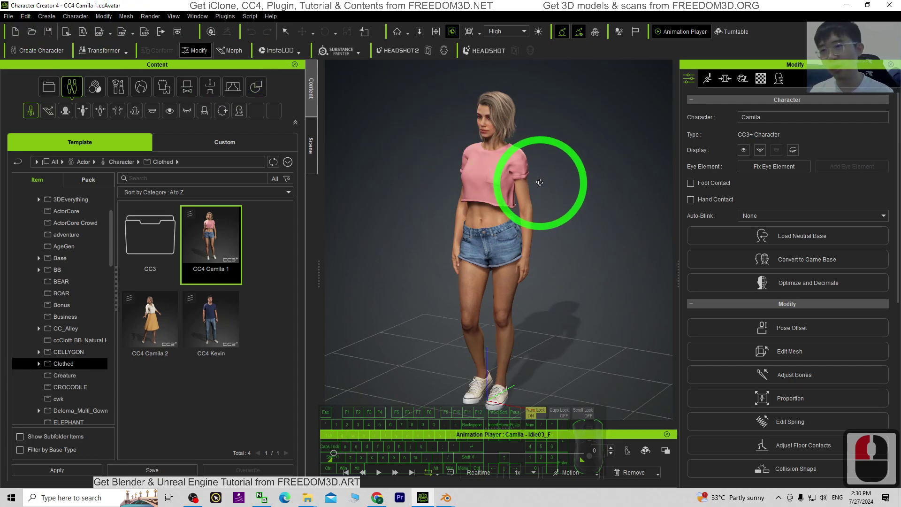
{"action": "left_click", "coordinate": [849, 8]}
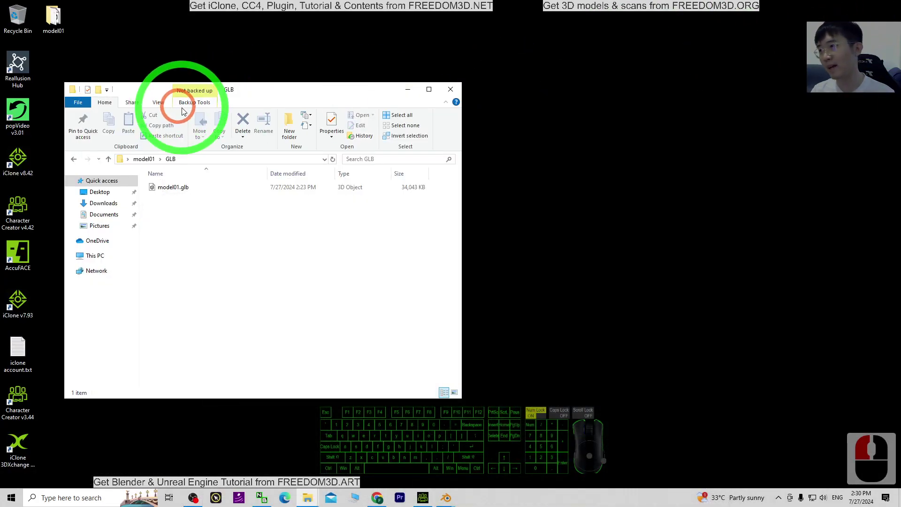
{"action": "left_click", "coordinate": [108, 158]}
{"action": "left_click", "coordinate": [174, 216]}
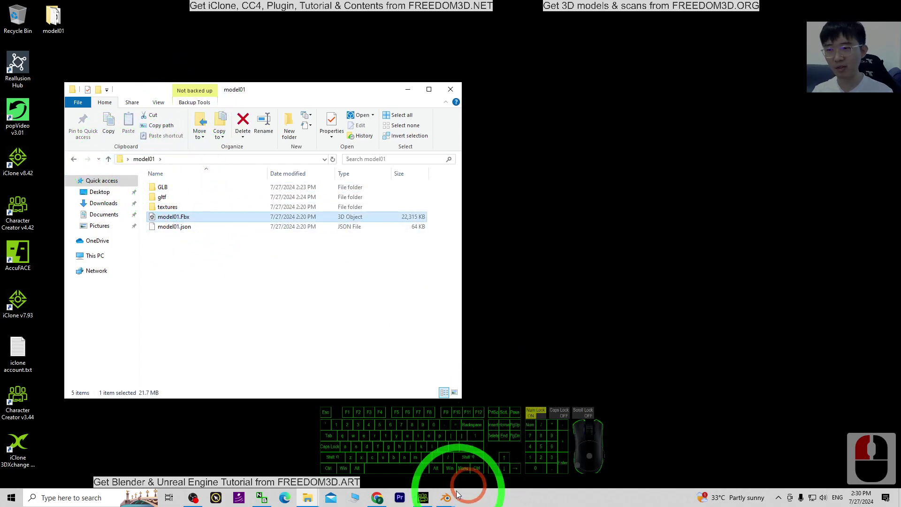
{"action": "double_click", "coordinate": [163, 187]}
{"action": "left_click", "coordinate": [169, 190]}
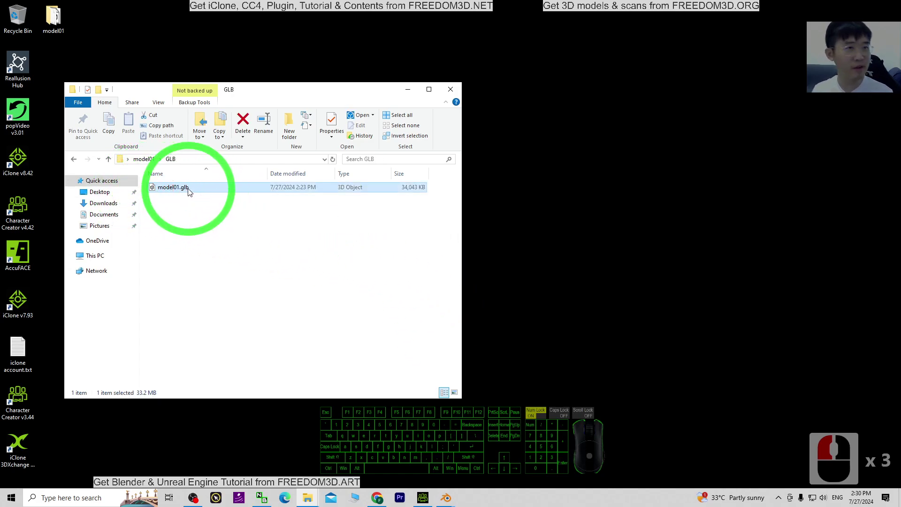
- Return to the gltf folder and select model01.gltf beside model01.bin
{"action": "left_click", "coordinate": [265, 266]}
{"action": "key", "text": "BackSpace"}
{"action": "double_click", "coordinate": [156, 199]}
{"action": "left_click", "coordinate": [343, 222]}
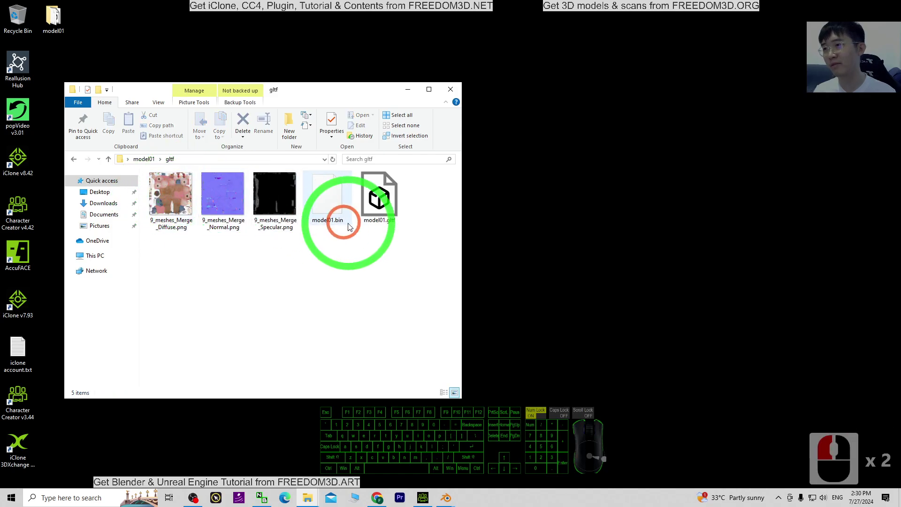
{"action": "left_click", "coordinate": [379, 196]}
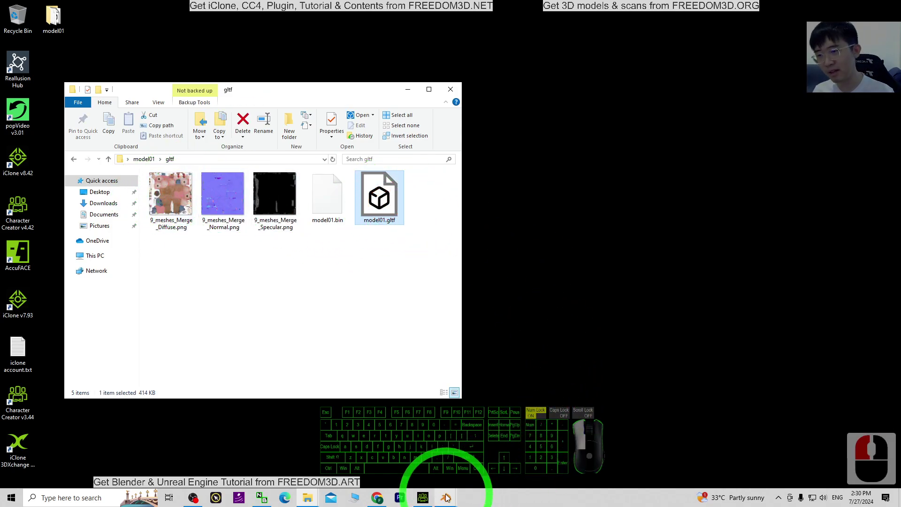
{"action": "mouse_move", "coordinate": [446, 497]}
{"action": "mouse_move", "coordinate": [487, 467]}
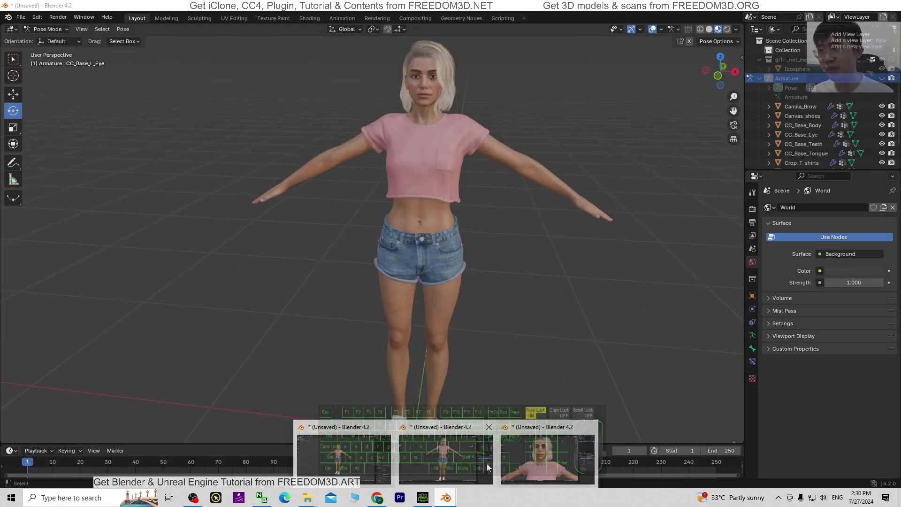
{"action": "left_click", "coordinate": [539, 458]}
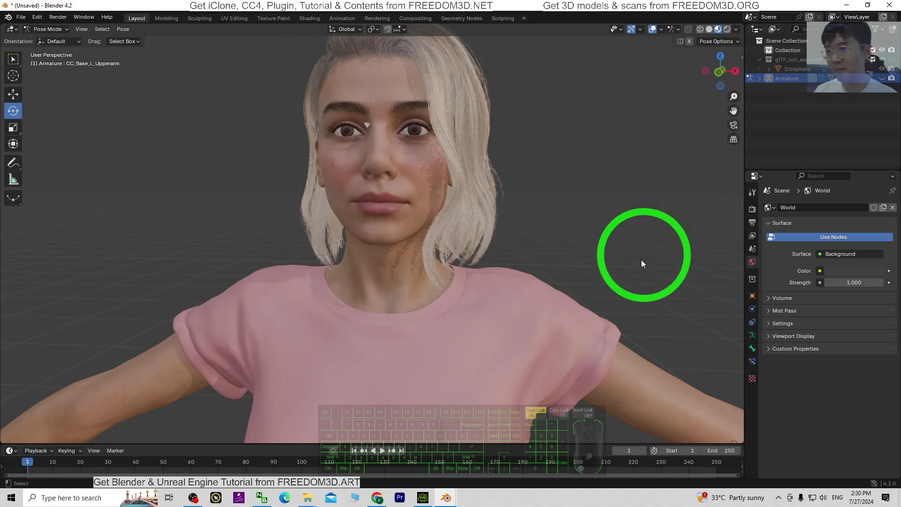
{"action": "left_click", "coordinate": [423, 497]}
{"action": "scroll", "coordinate": [549, 237], "scroll_direction": "up", "scroll_amount": 3}
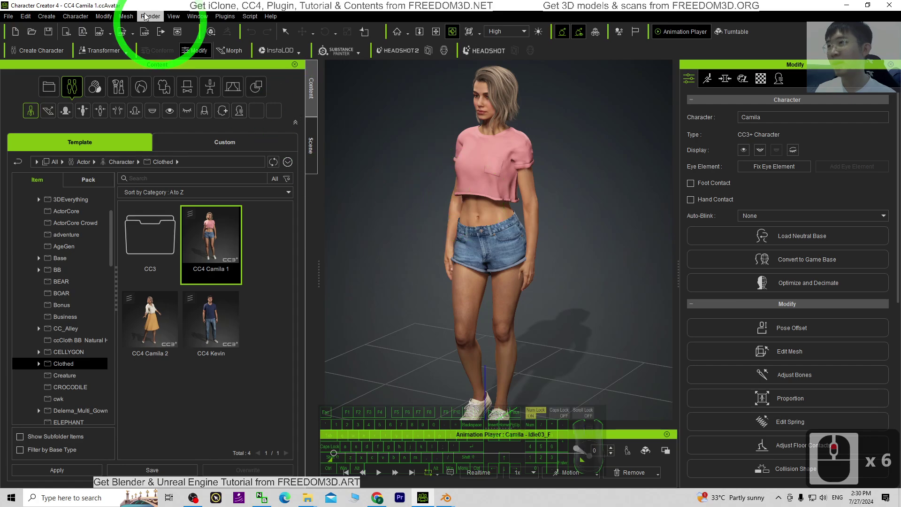
{"action": "left_click_drag", "start_coordinate": [474, 270], "coordinate": [519, 240]}
{"action": "left_click_drag", "start_coordinate": [604, 222], "coordinate": [551, 240]}
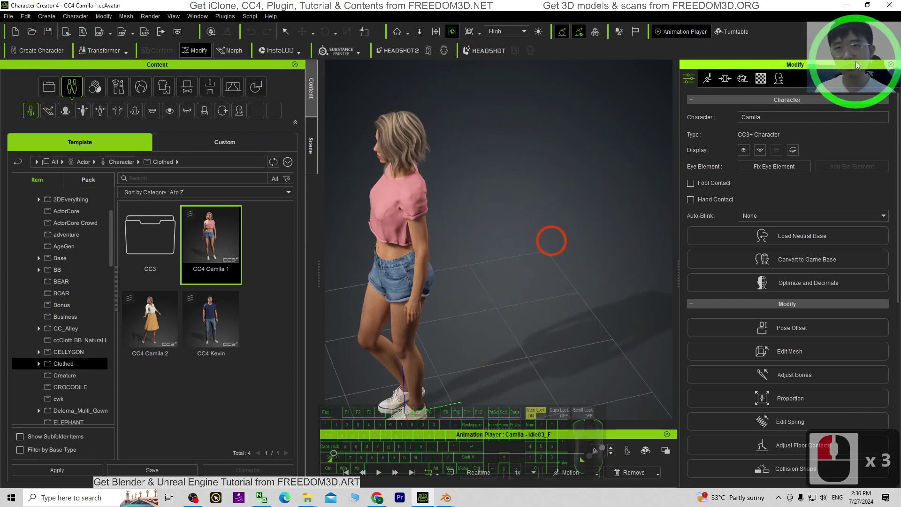
{"action": "left_click", "coordinate": [847, 5]}
{"action": "left_click", "coordinate": [844, 5]}
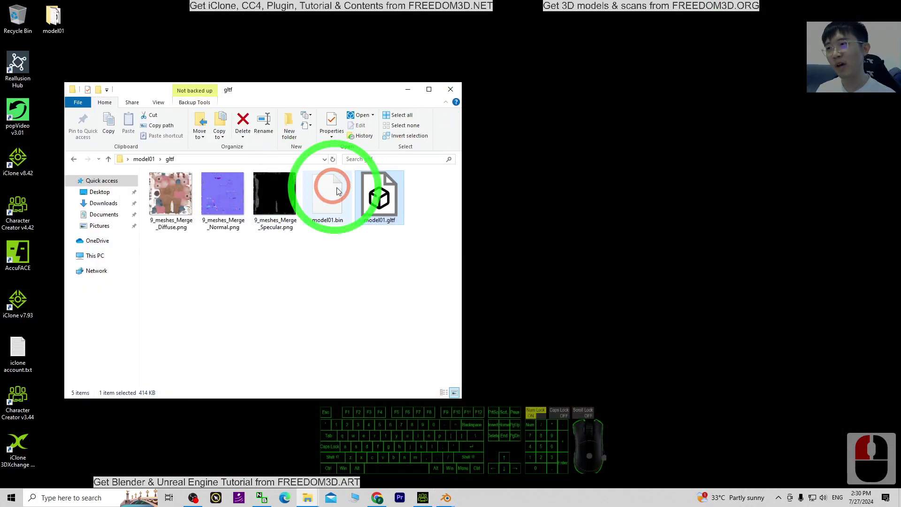
- Go up to model01 and open the GLB folder listing model01.glb
{"action": "left_click", "coordinate": [111, 160]}
{"action": "double_click", "coordinate": [162, 187]}
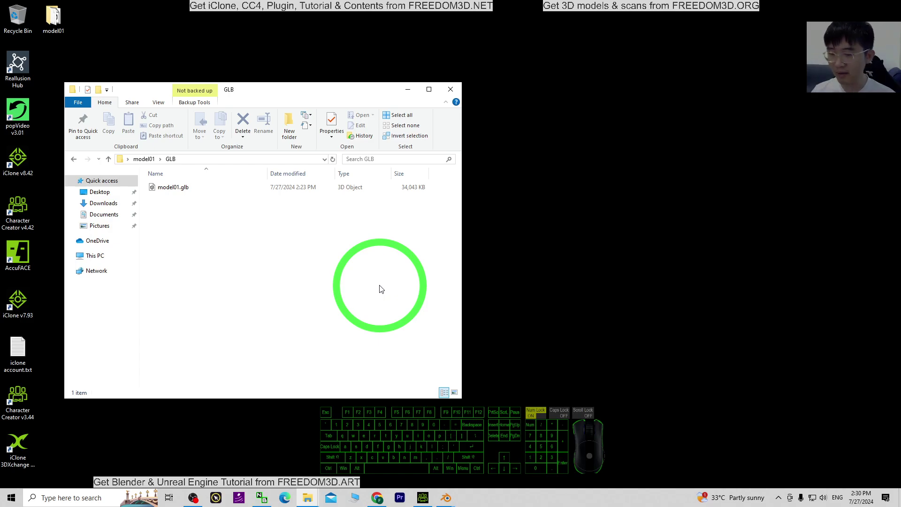
- Orbit, zoom and pan Character Creator 4's viewport to see the original character front-on
{"action": "left_click", "coordinate": [419, 499]}
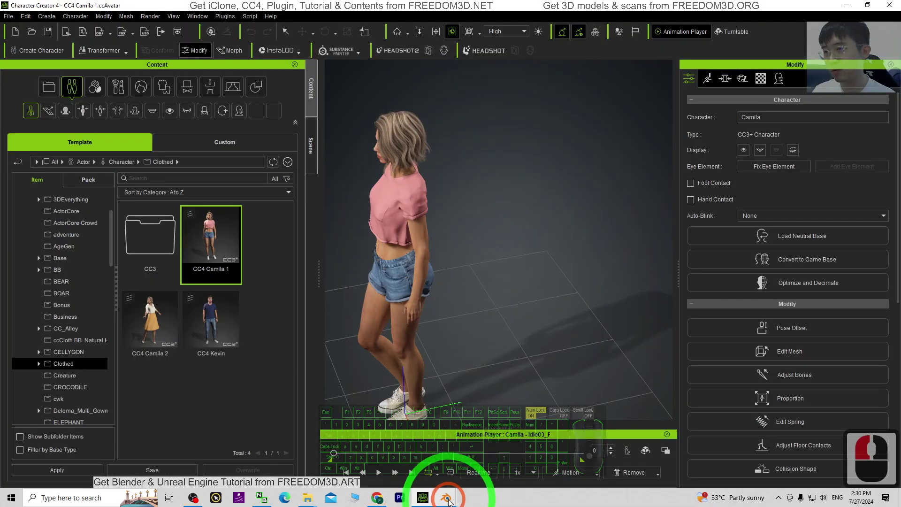
{"action": "left_click", "coordinate": [448, 498]}
{"action": "left_click", "coordinate": [511, 256]}
{"action": "left_click_drag", "start_coordinate": [489, 319], "coordinate": [632, 292]}
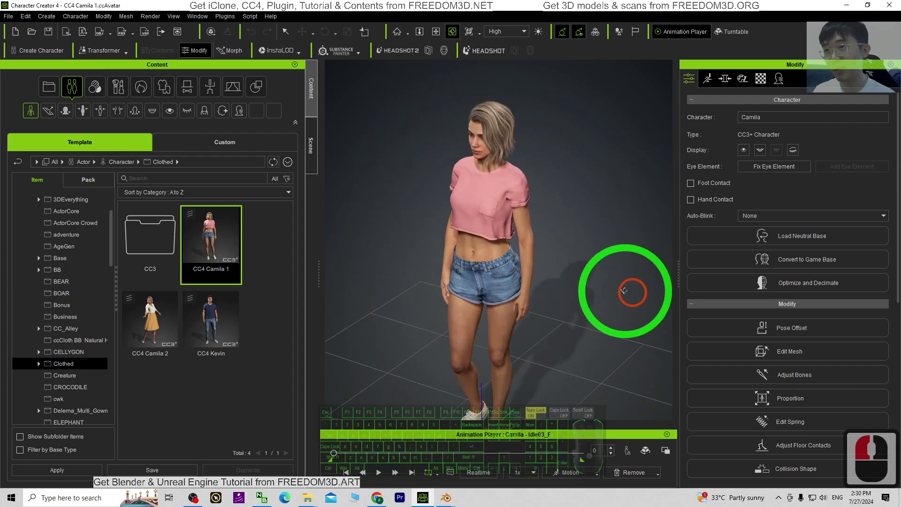
{"action": "scroll", "coordinate": [627, 291], "scroll_direction": "up", "scroll_amount": 2}
{"action": "middle_click_drag", "start_coordinate": [587, 296], "coordinate": [545, 314]}
{"action": "key", "text": "c"}
{"action": "left_click_drag", "start_coordinate": [545, 314], "coordinate": [568, 310]}
{"action": "key", "text": "x"}
{"action": "key", "text": "c"}
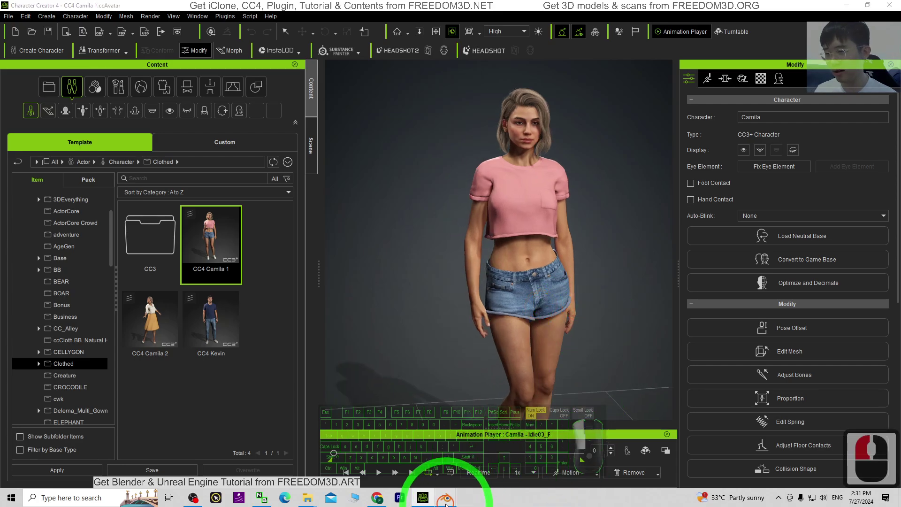
- Switch back to the Blender window showing the imported character
{"action": "mouse_move", "coordinate": [446, 498]}
{"action": "left_click", "coordinate": [541, 459]}
{"action": "scroll", "coordinate": [489, 326], "scroll_direction": "down", "scroll_amount": 2}
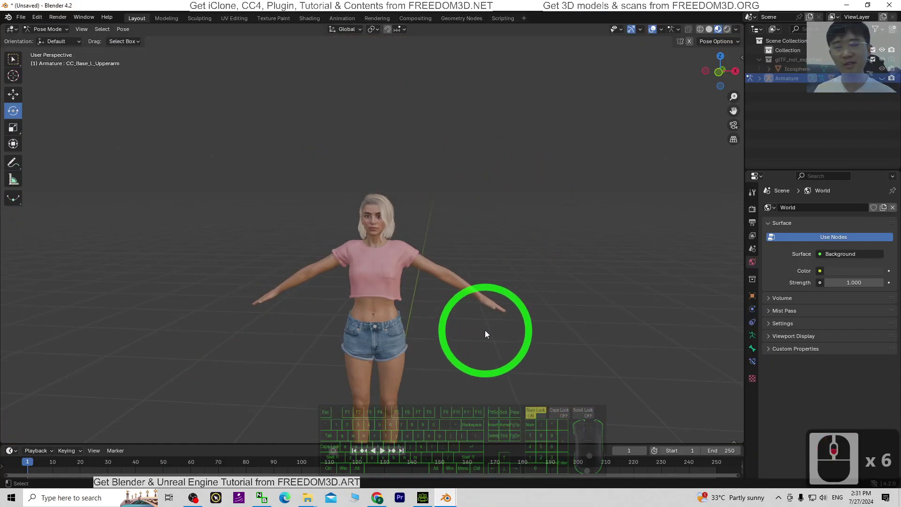
- Unhide the Armature in the Outliner and pan to frame the chest with bones showing
{"action": "left_click", "coordinate": [882, 78]}
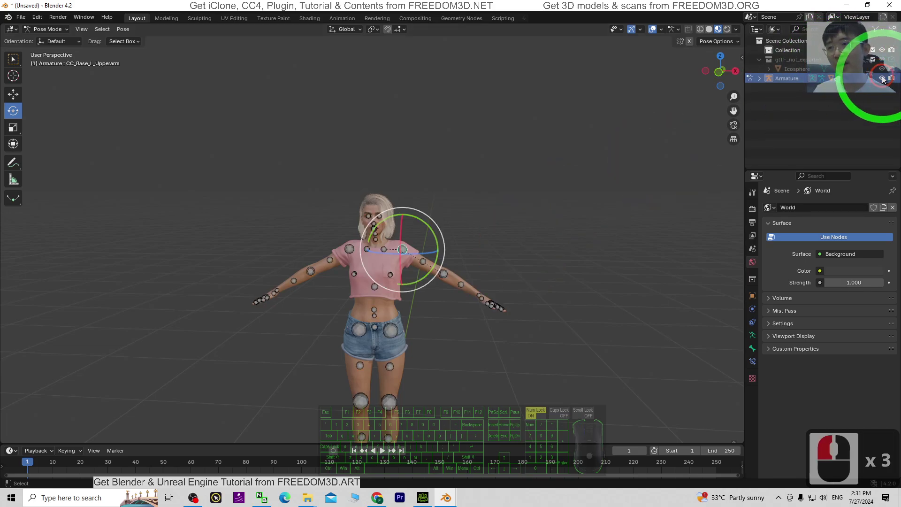
{"action": "scroll", "coordinate": [481, 277], "scroll_direction": "up", "scroll_amount": 5}
{"action": "middle_click_drag", "start_coordinate": [489, 376], "coordinate": [557, 283], "text": "shift"}
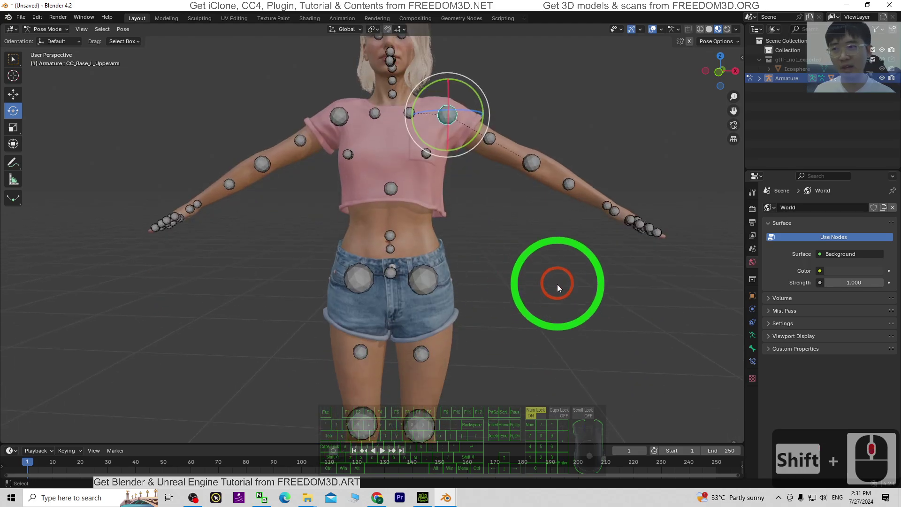